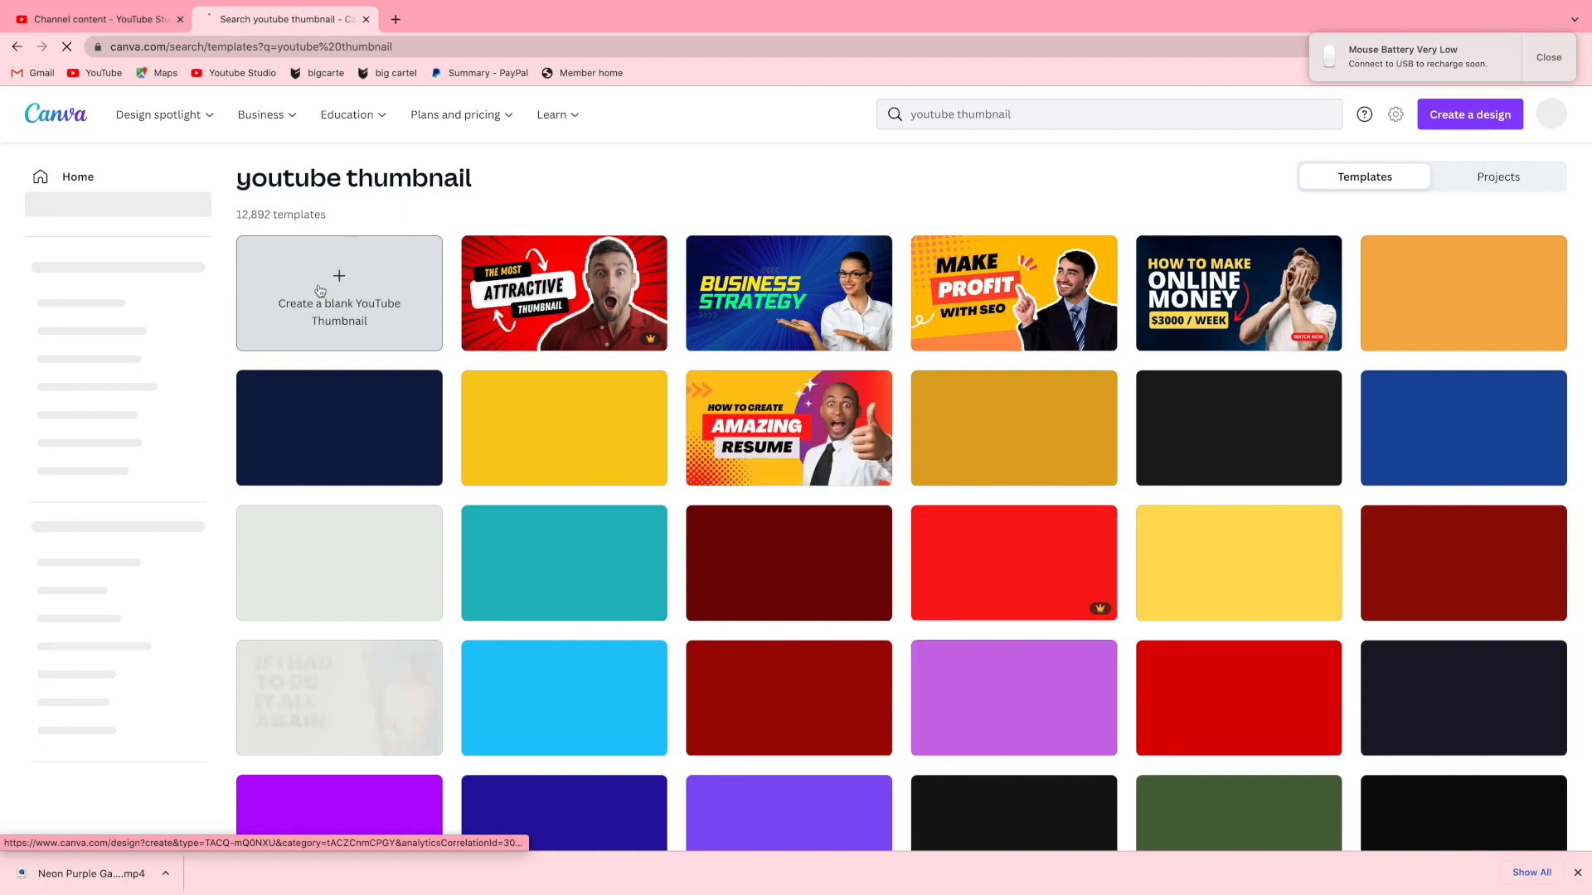
# Create a blank YouTube Thumbnail design from the template search results.
pyautogui.scroll(-2, 441, 518)
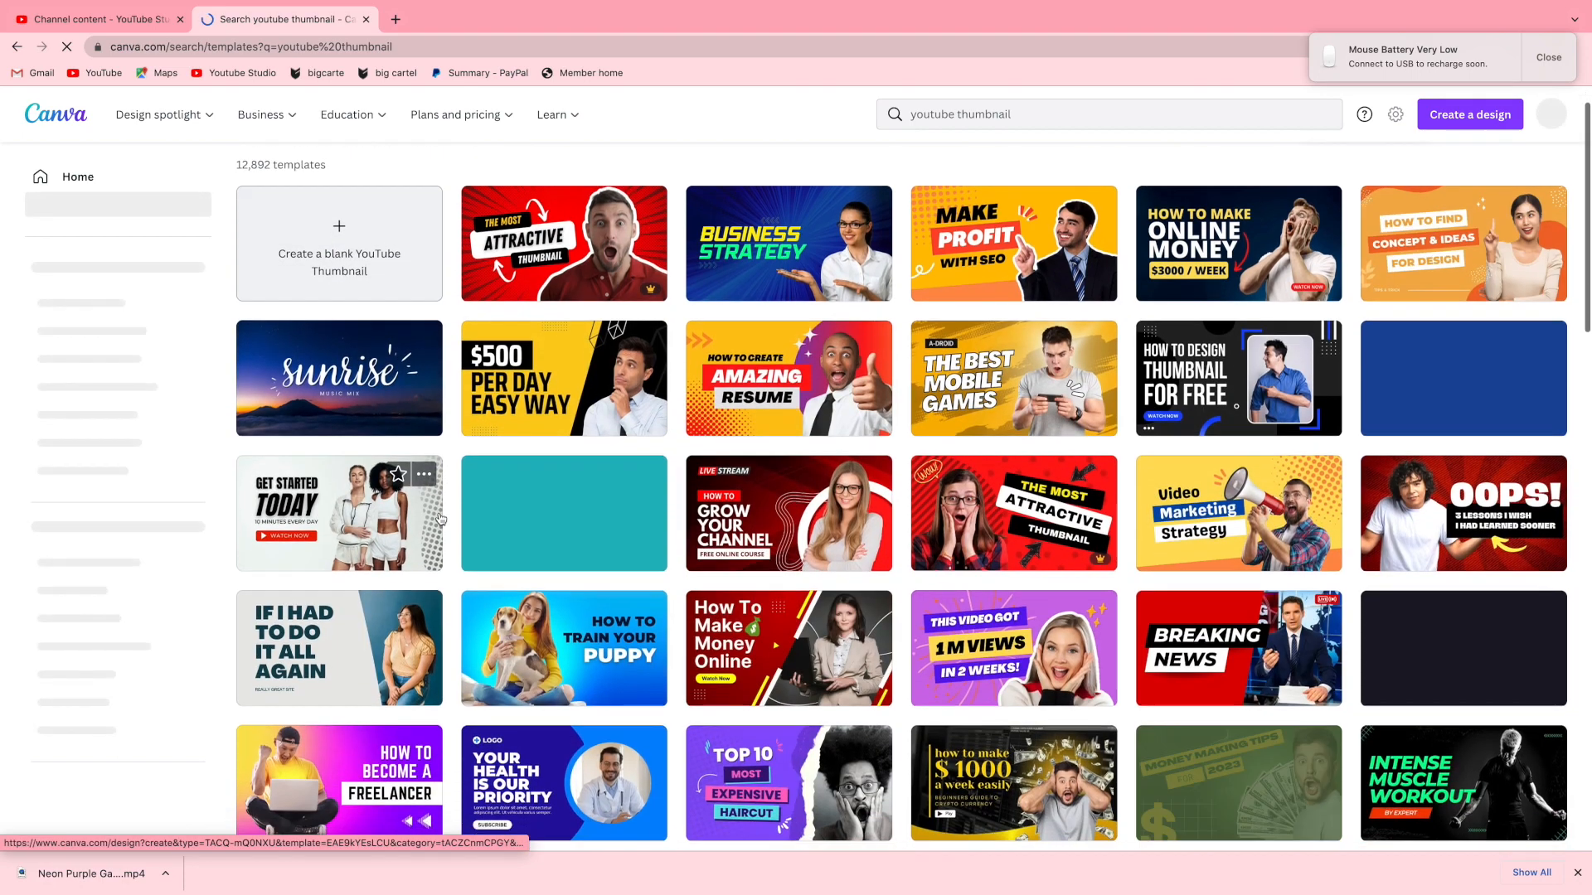
pyautogui.scroll(-5, 440, 519)
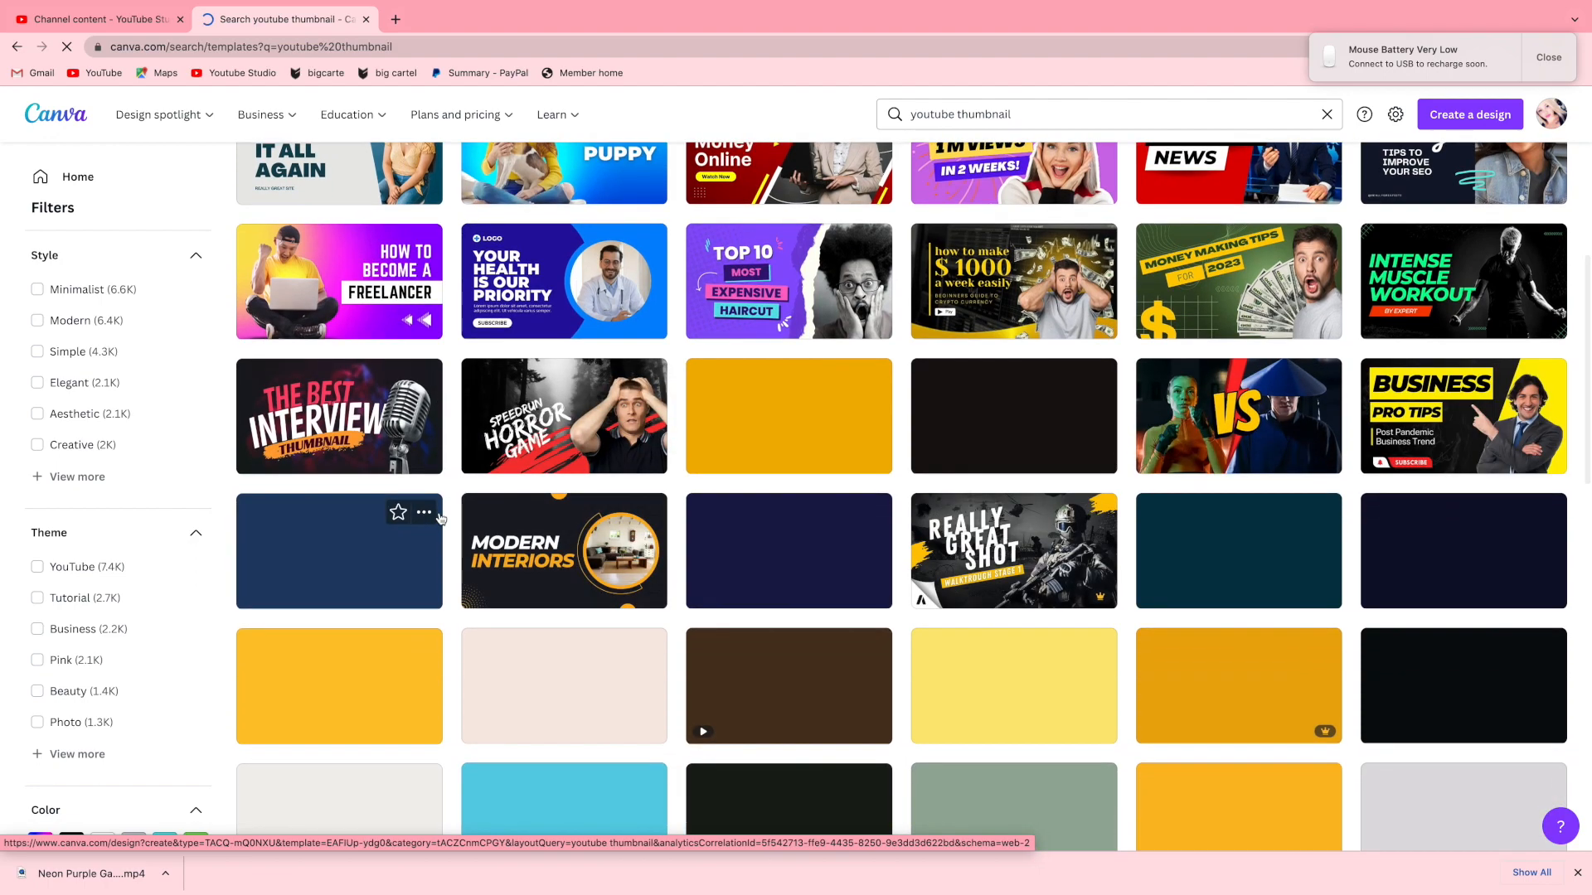
pyautogui.scroll(7, 440, 518)
pyautogui.scroll(-1, 441, 518)
pyautogui.scroll(1, 373, 373)
pyautogui.click(344, 296)
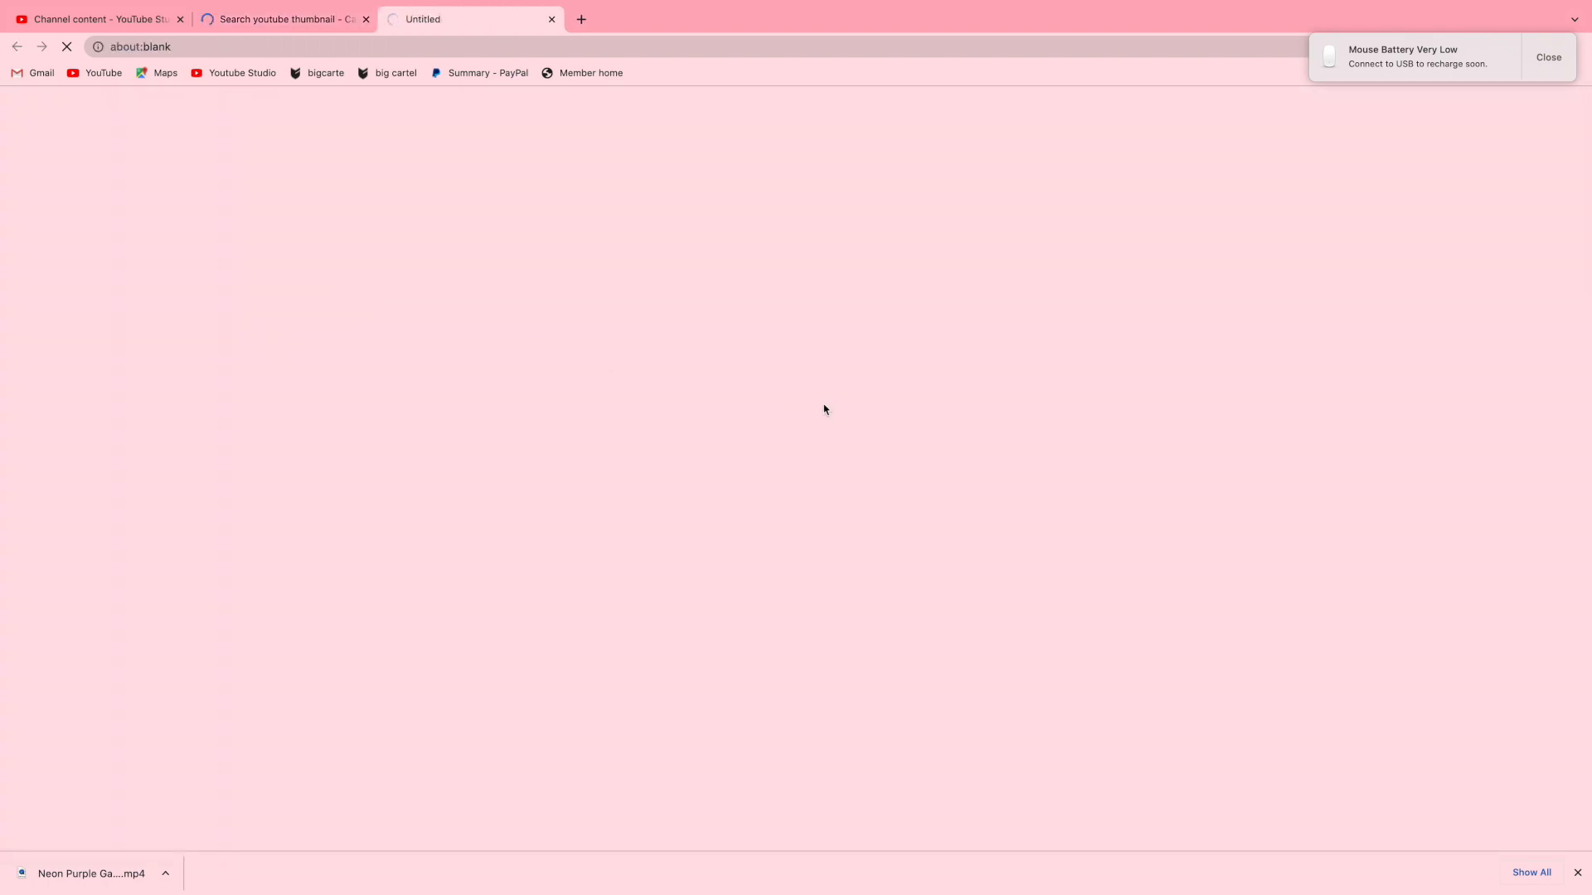
pyautogui.click(1549, 57)
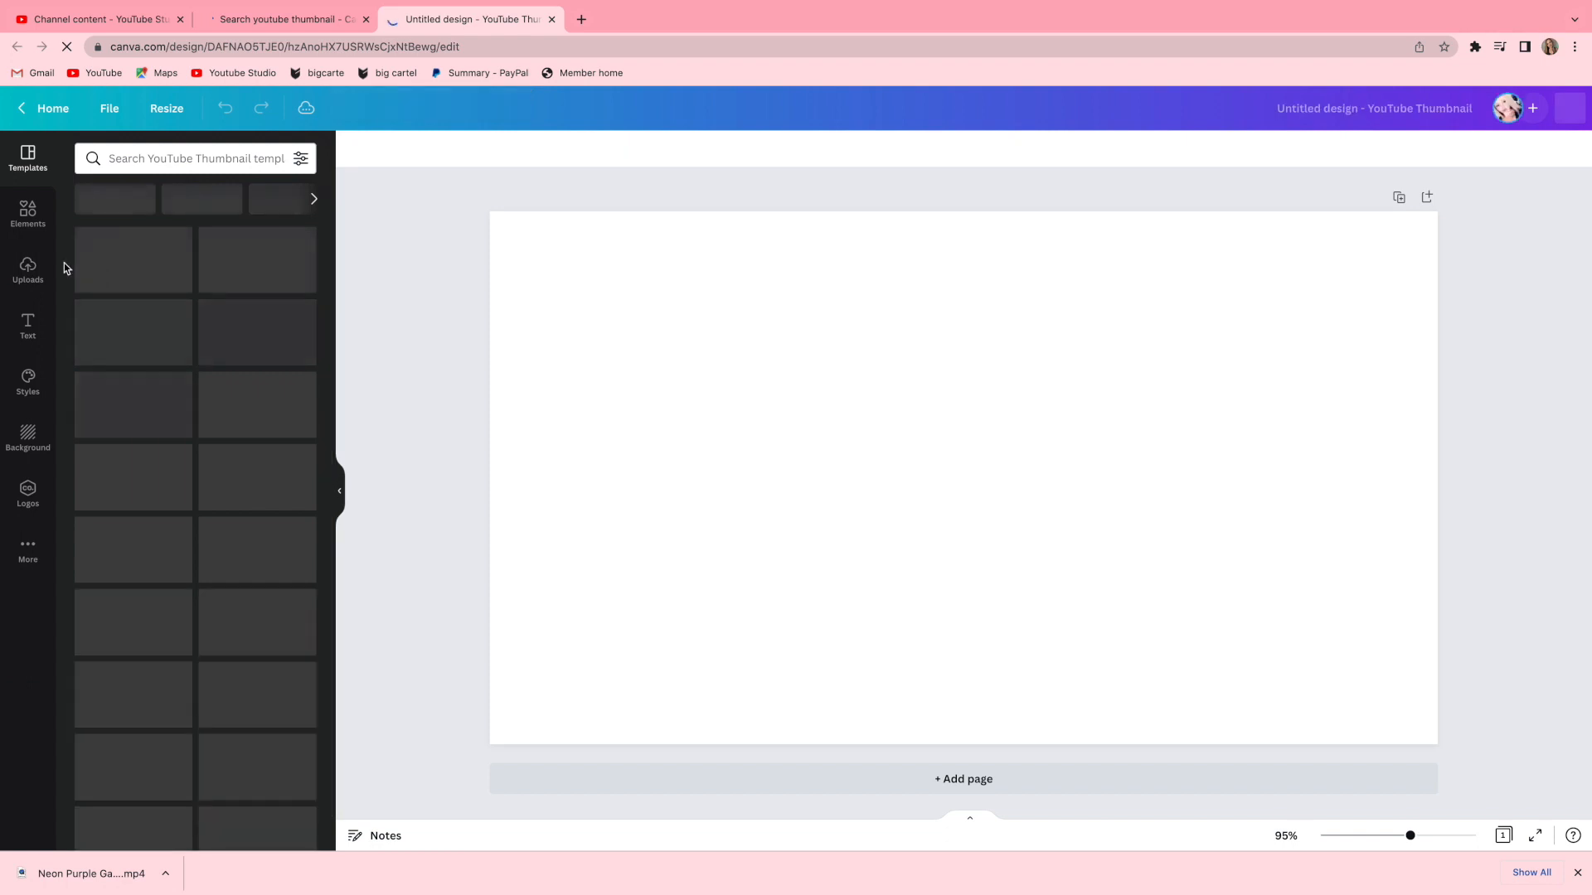
# Apply a palm leaves photo as the page background and set its transparency to 100.
pyautogui.click(12, 449)
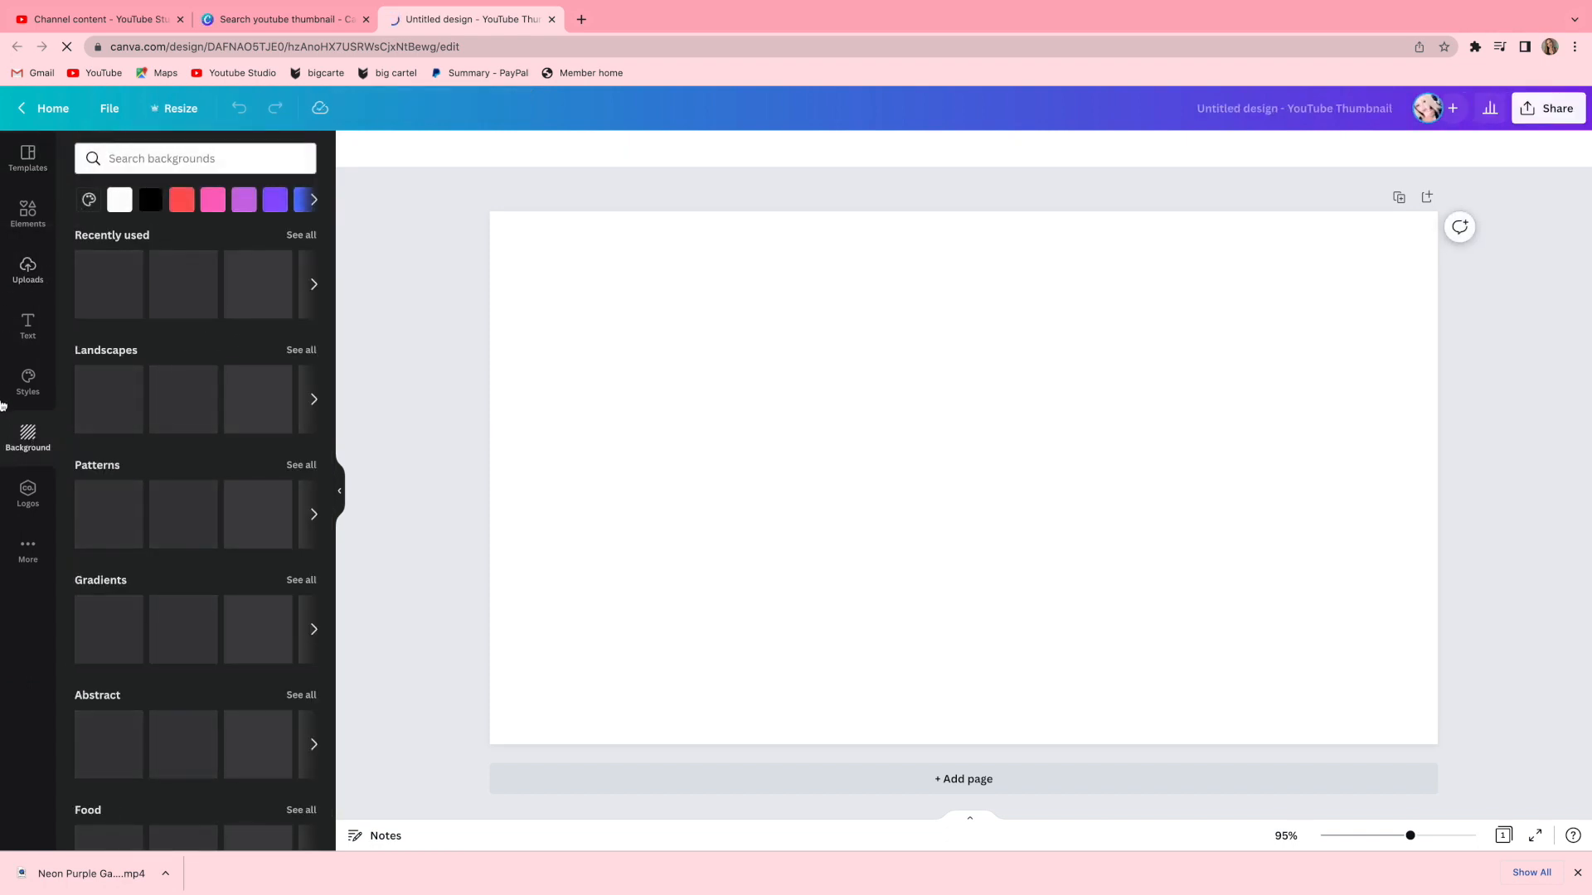
pyautogui.click(106, 306)
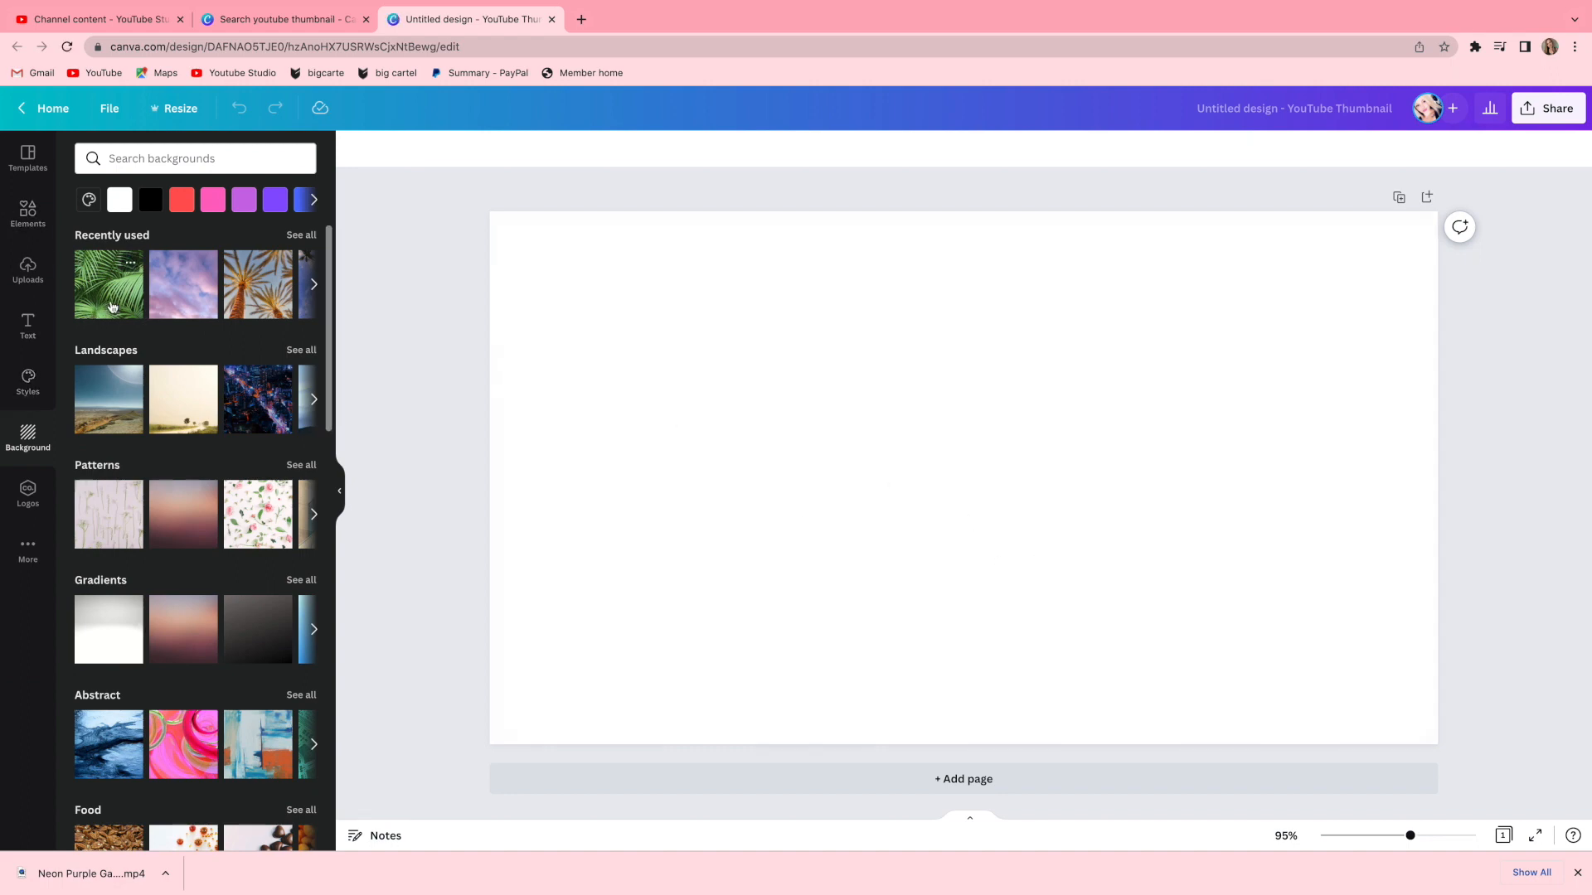
pyautogui.click(112, 306)
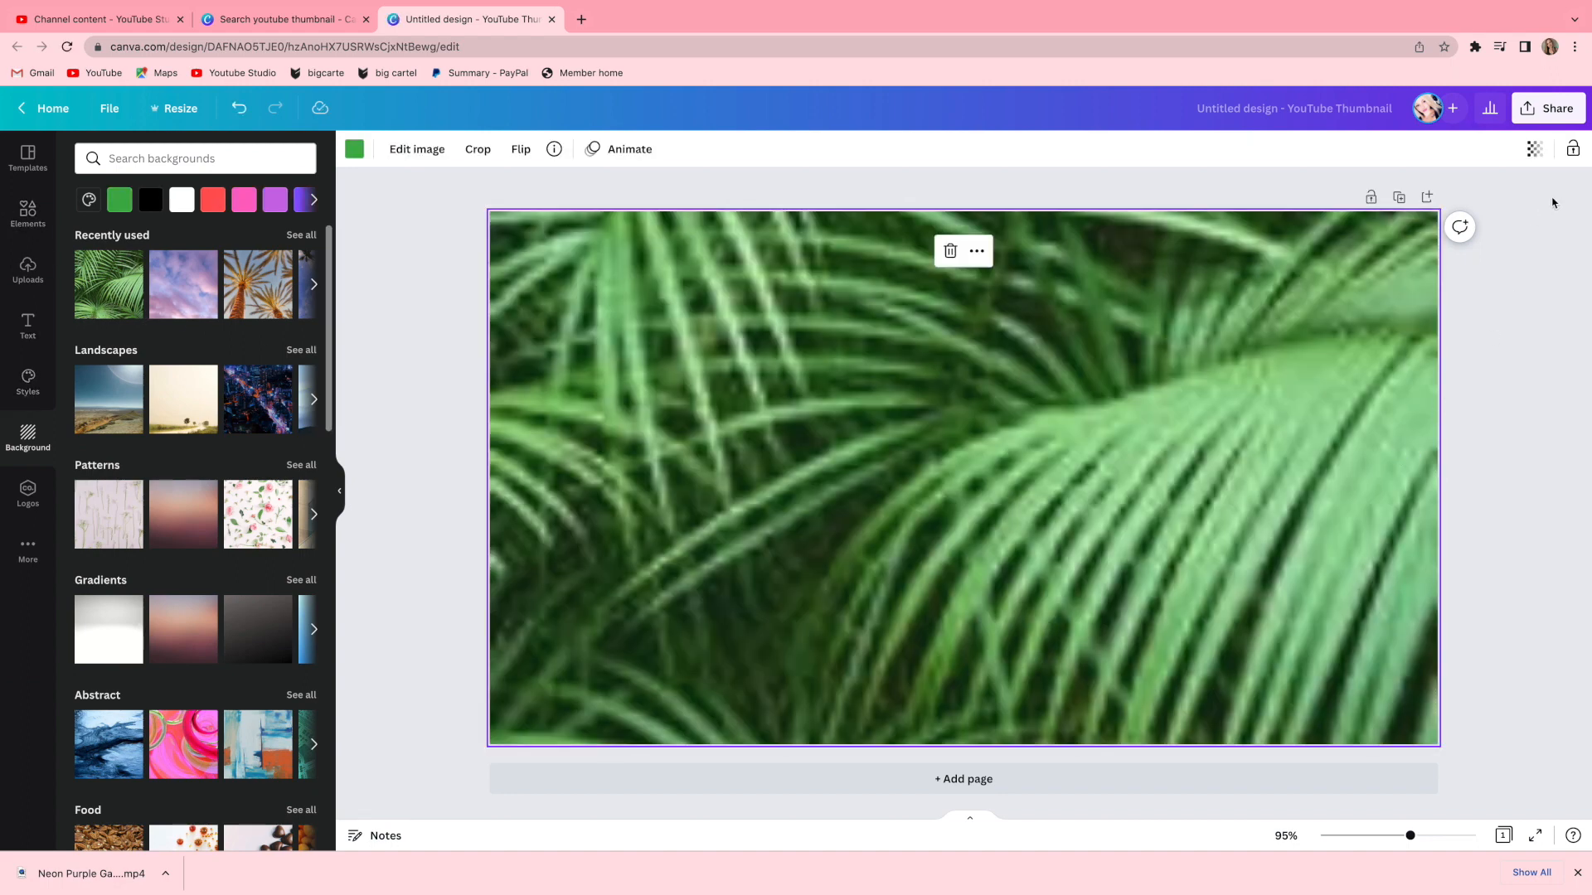
pyautogui.click(1534, 148)
pyautogui.moveTo(1503, 222); pyautogui.dragTo(1555, 230)
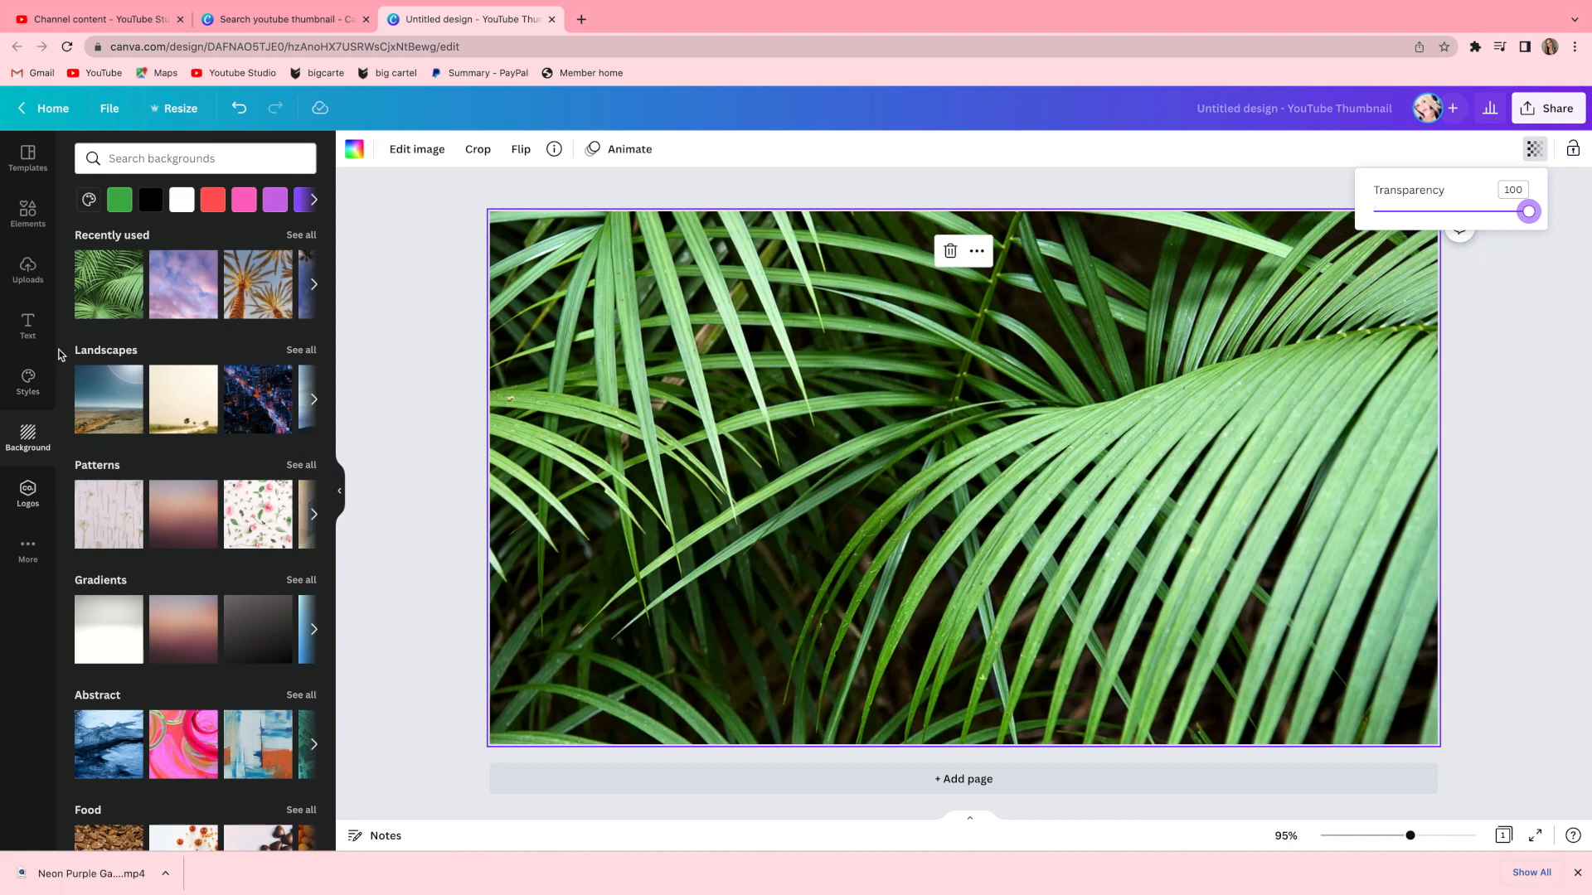
# Remove the palm leaves background image and its green fill from the canvas.
pyautogui.click(27, 274)
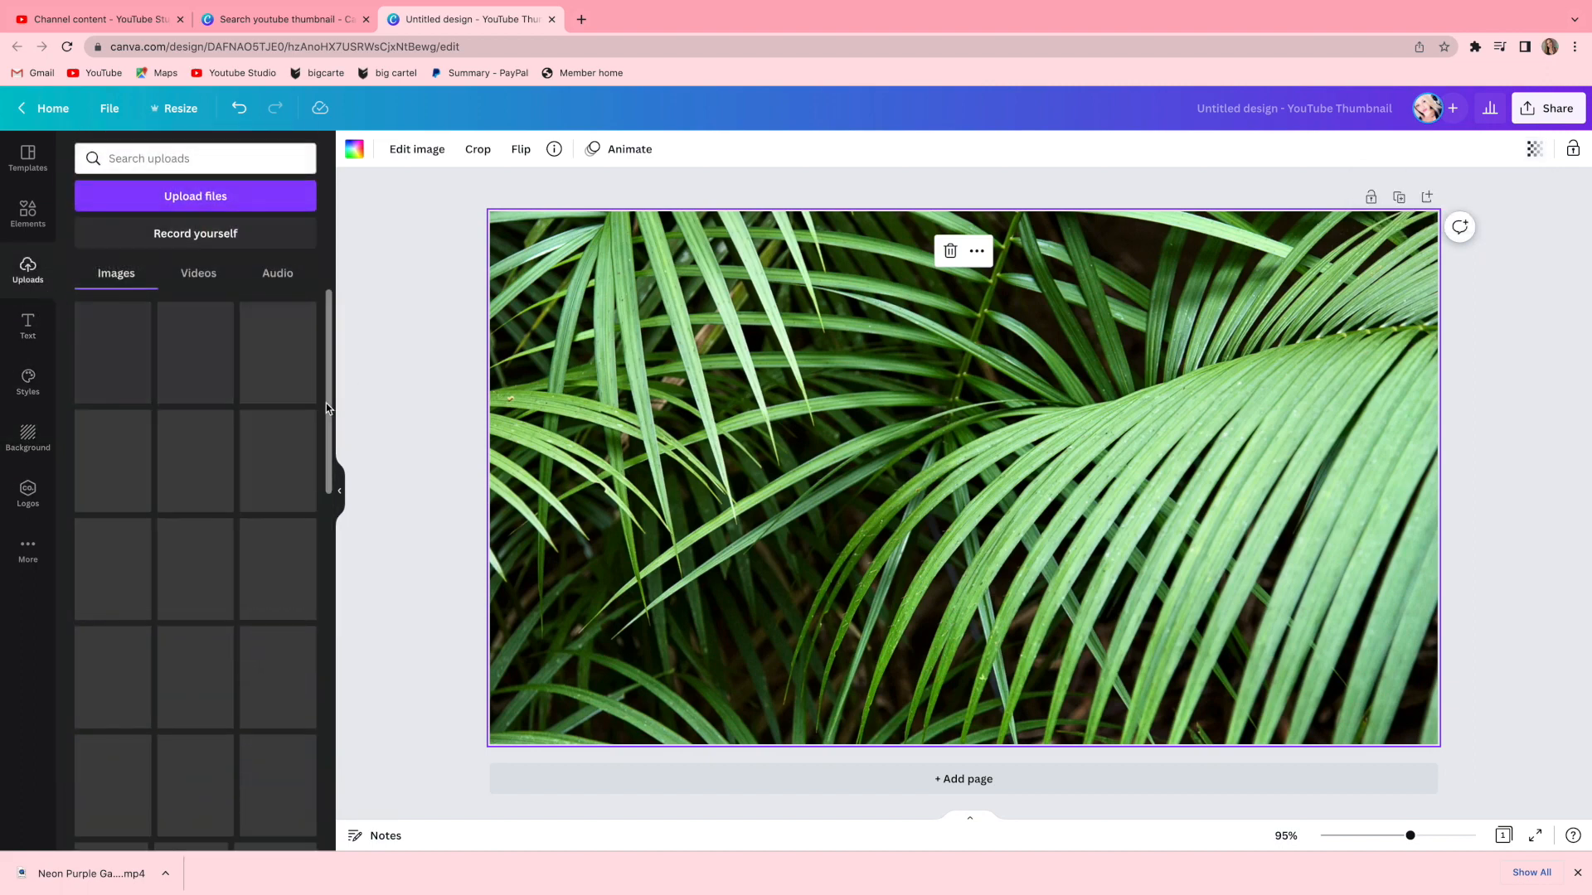
pyautogui.click(330, 402)
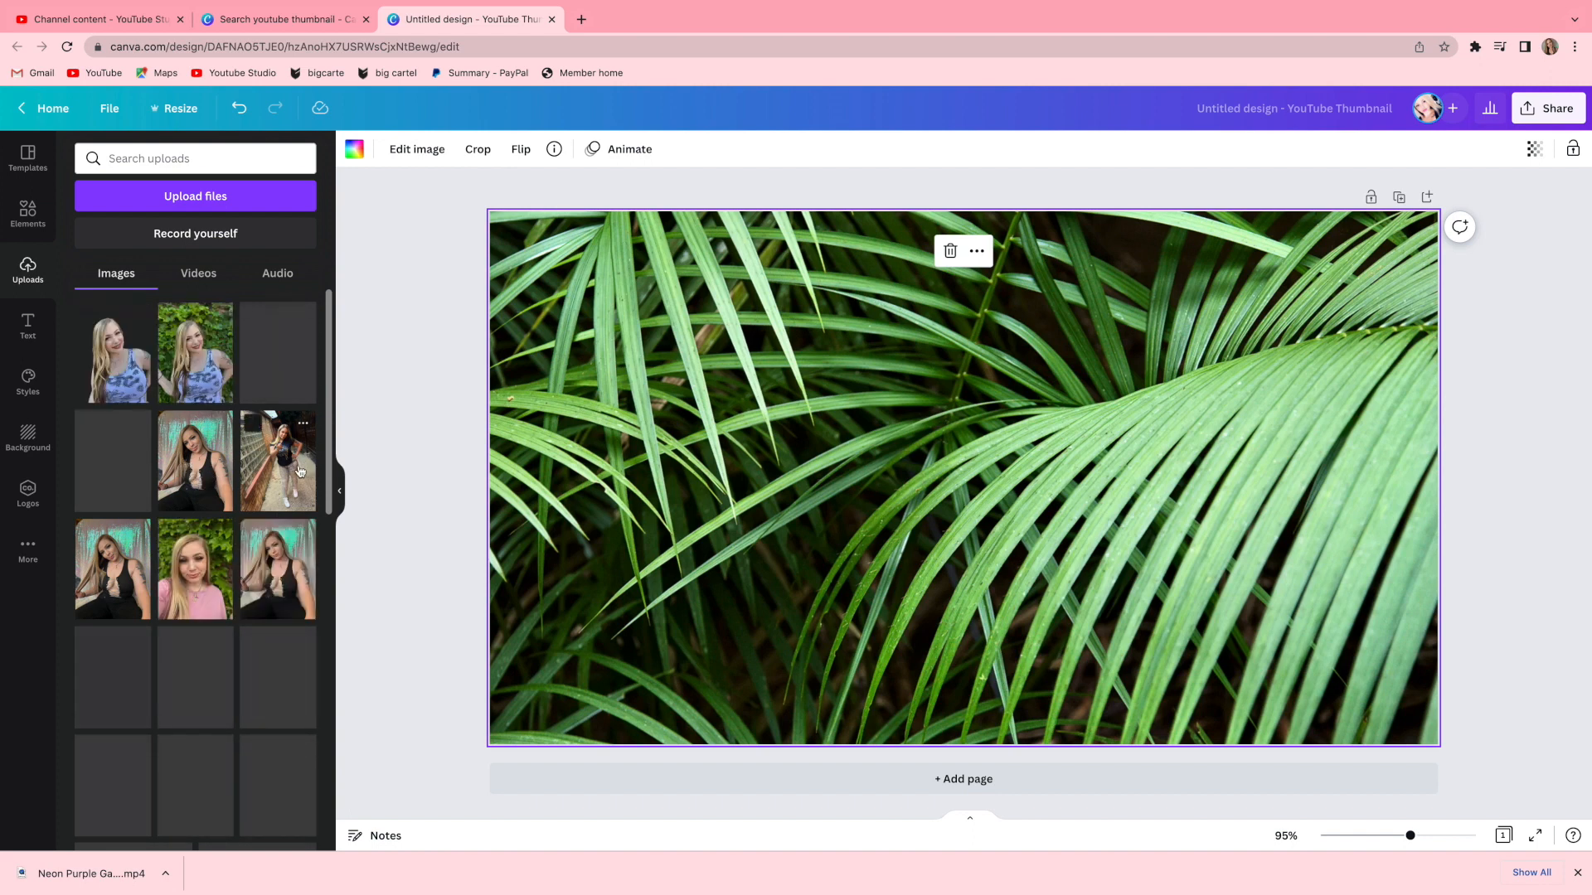
pyautogui.moveTo(207, 488); pyautogui.dragTo(663, 445)
pyautogui.click(1231, 543)
pyautogui.press('Delete')
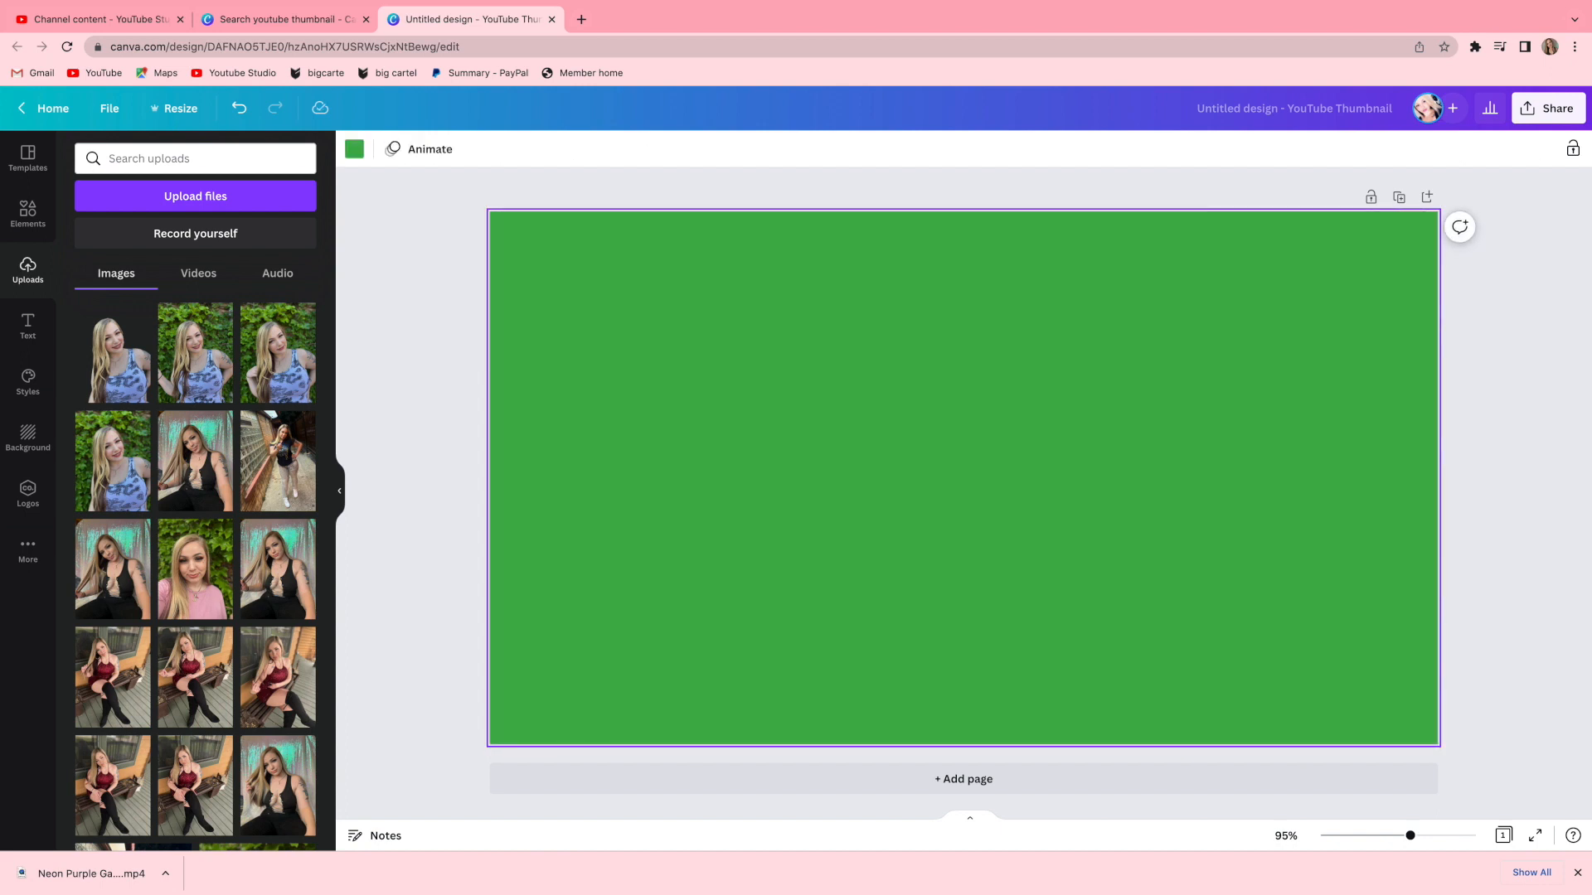
pyautogui.press('Delete')
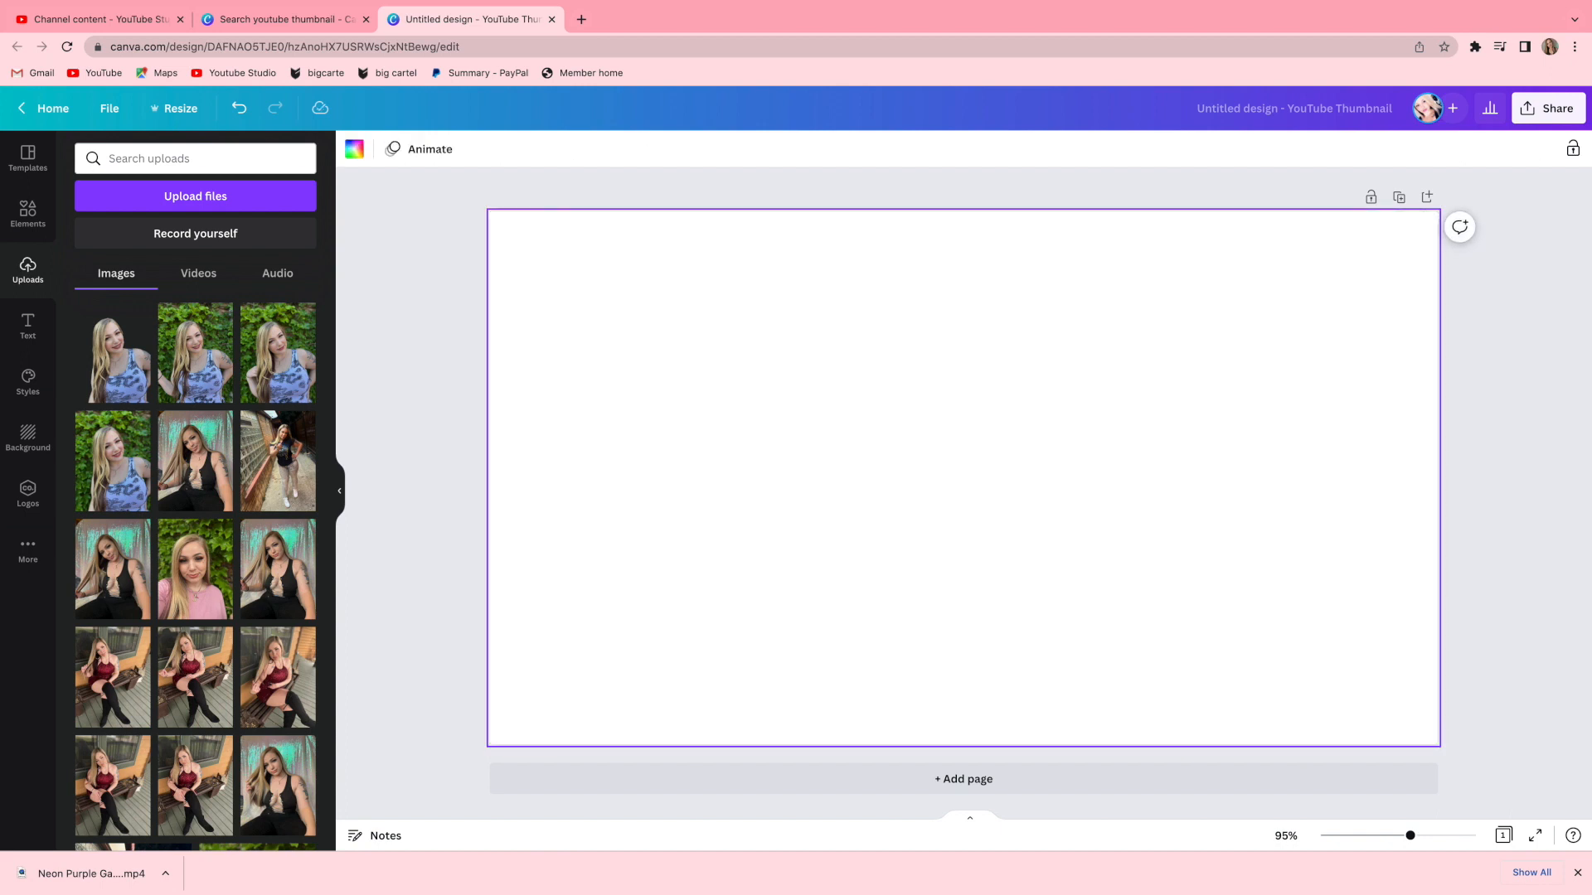
pyautogui.click(211, 460)
pyautogui.moveTo(962, 491); pyautogui.dragTo(794, 487)
pyautogui.click(235, 108)
pyautogui.click(235, 109)
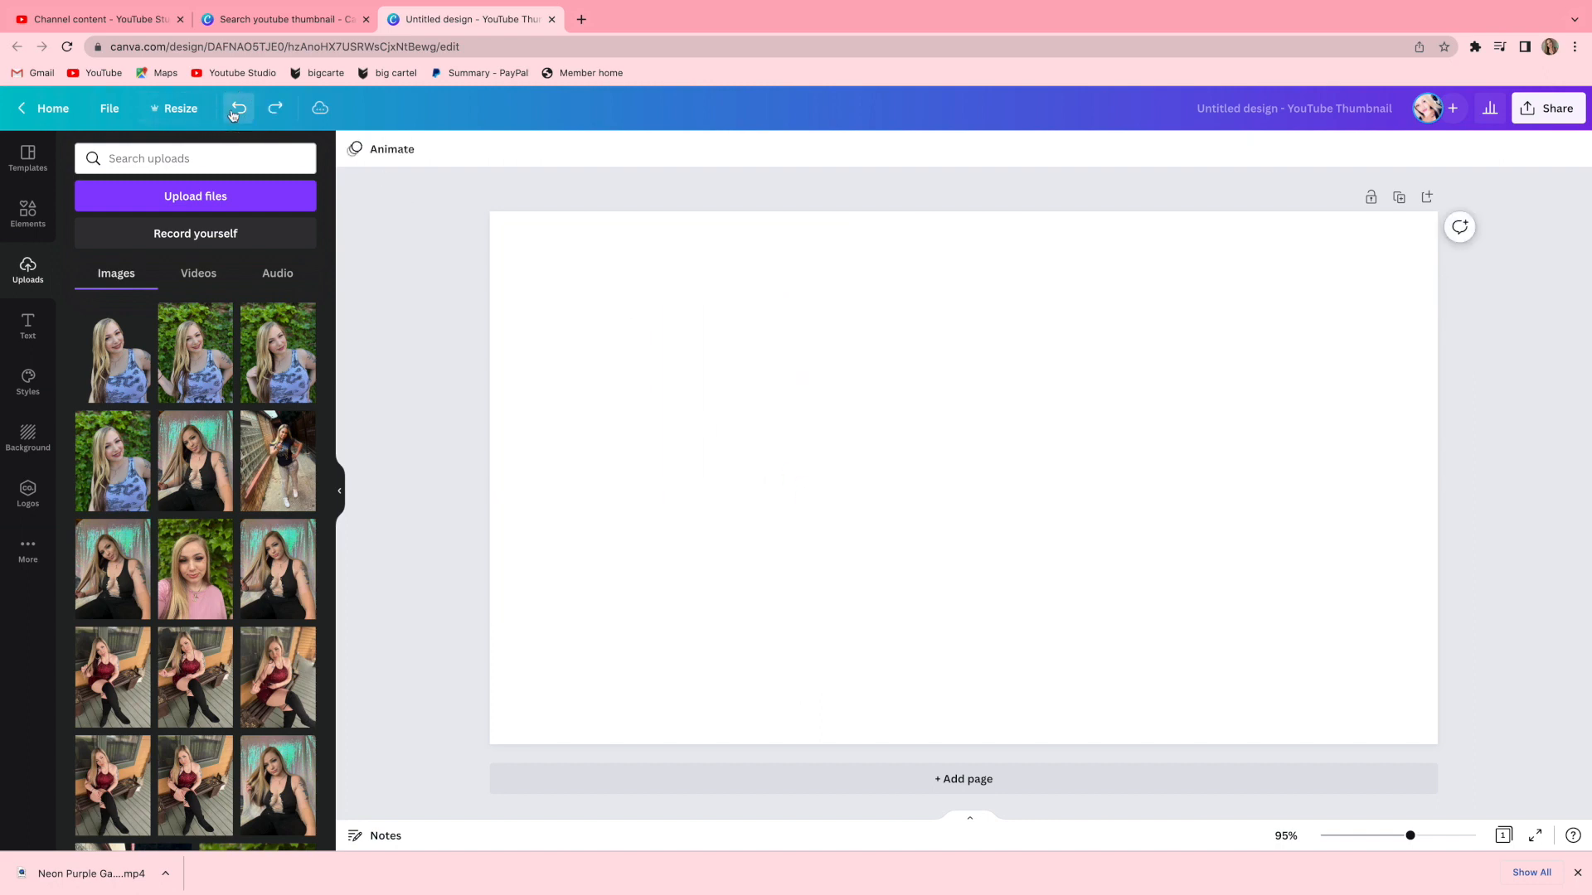
pyautogui.click(235, 108)
pyautogui.click(235, 109)
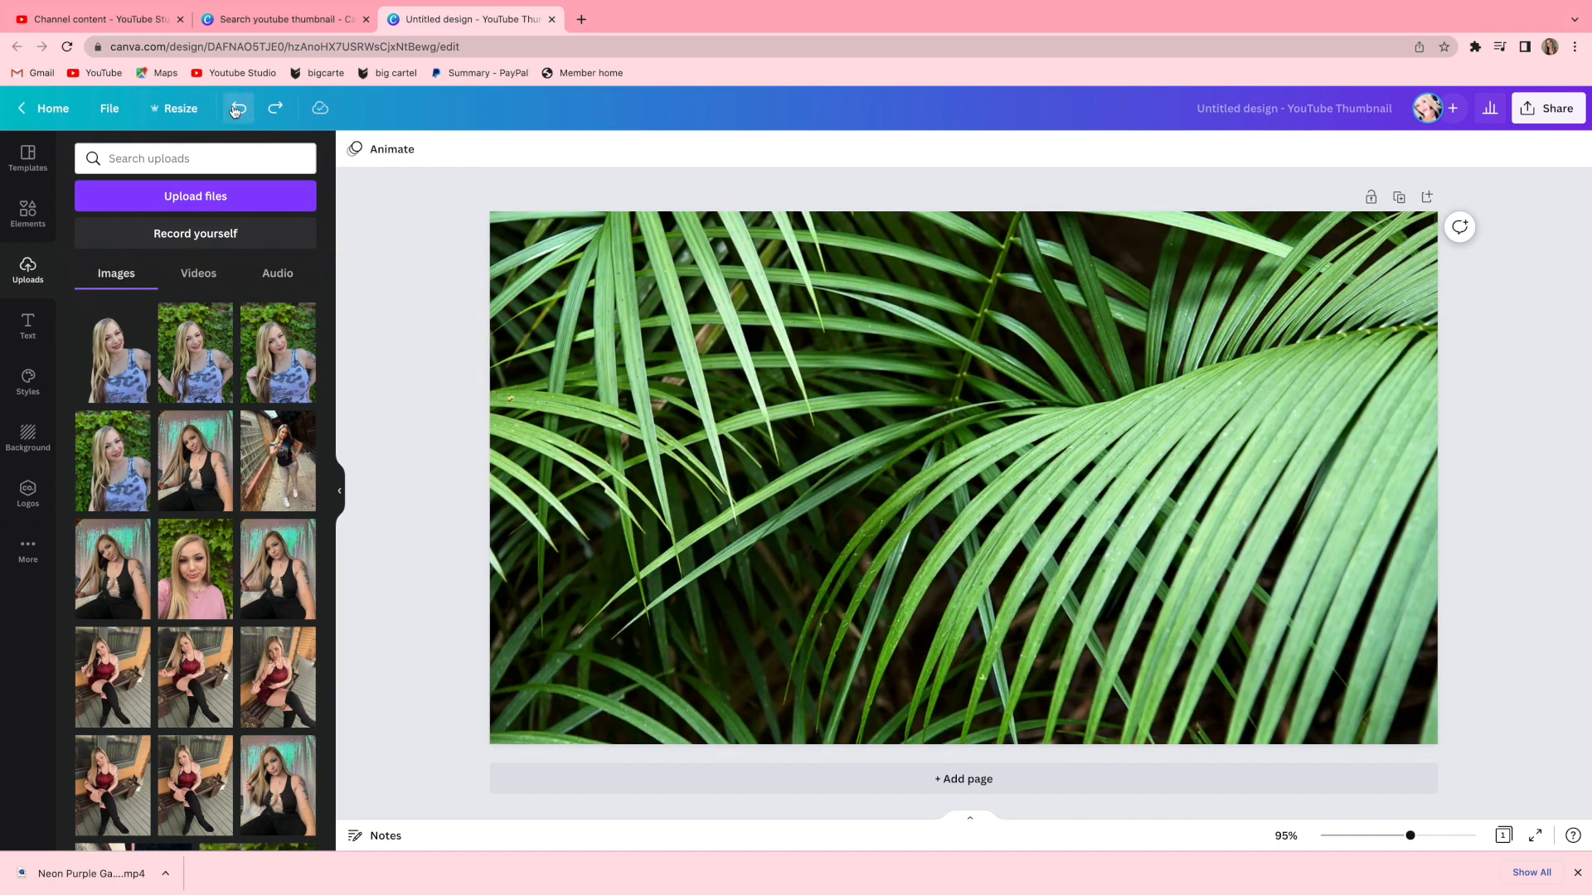
pyautogui.click(239, 110)
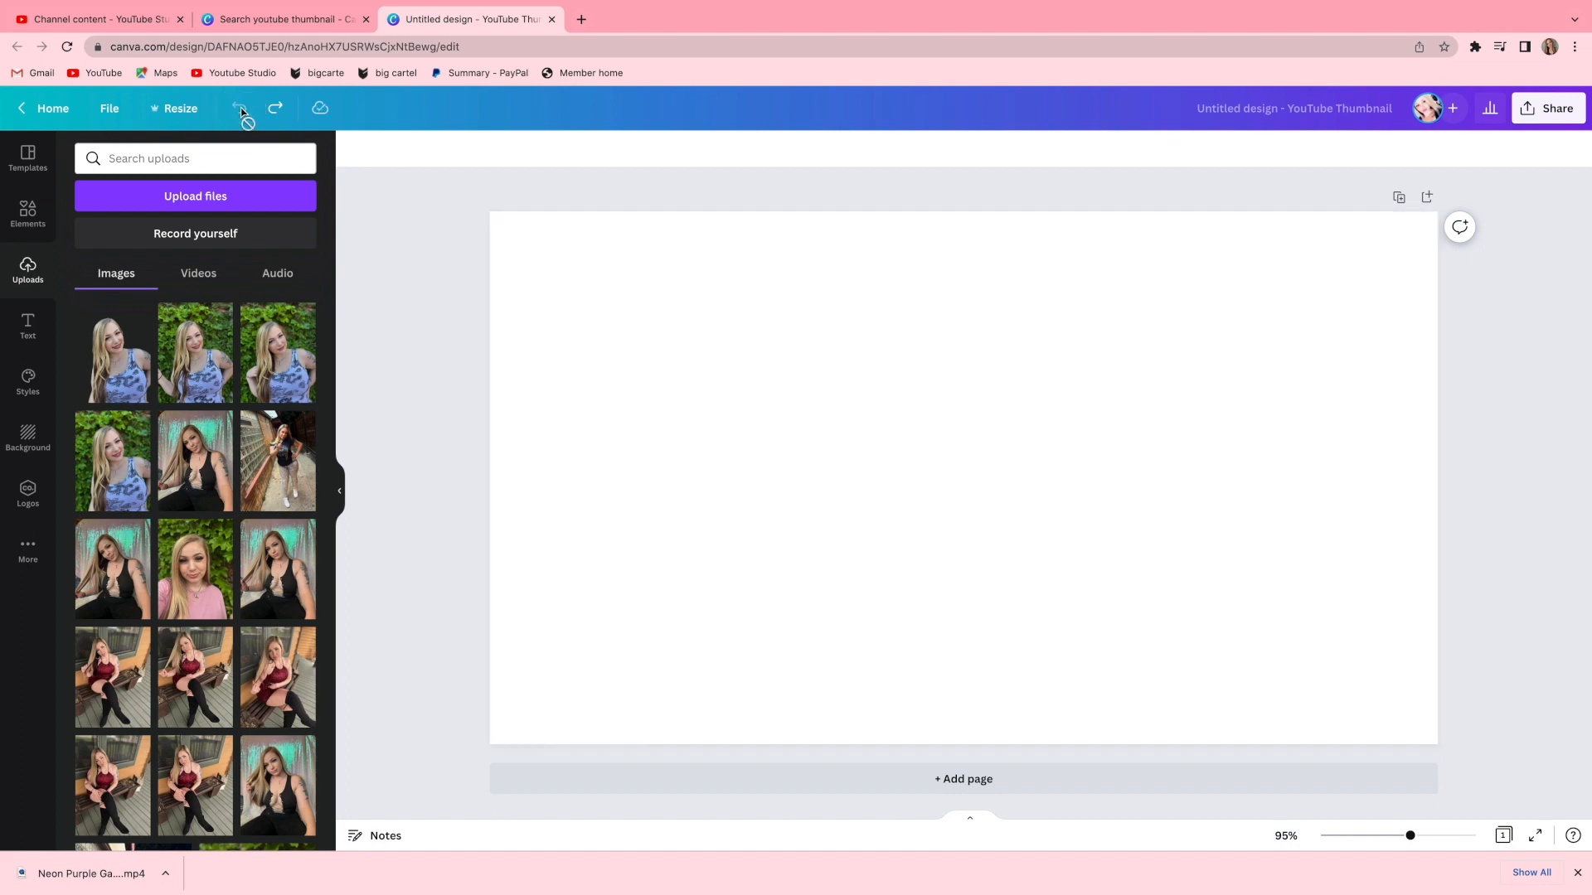
# Add the uploaded black-top photo and enlarge it along the canvas's left edge.
pyautogui.click(214, 477)
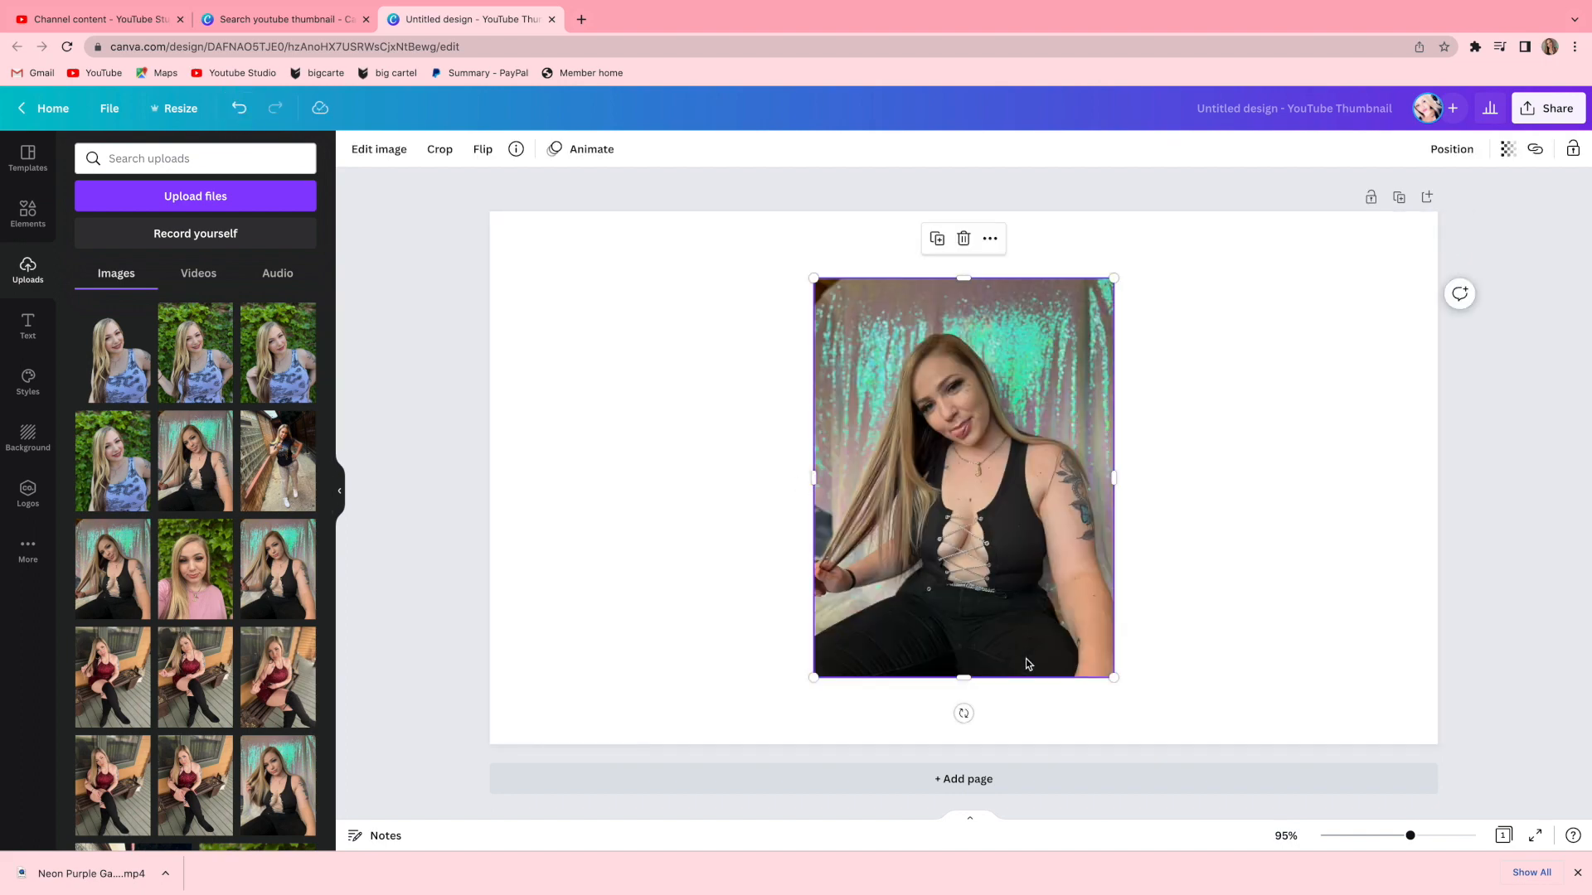
pyautogui.moveTo(1113, 677); pyautogui.dragTo(757, 611)
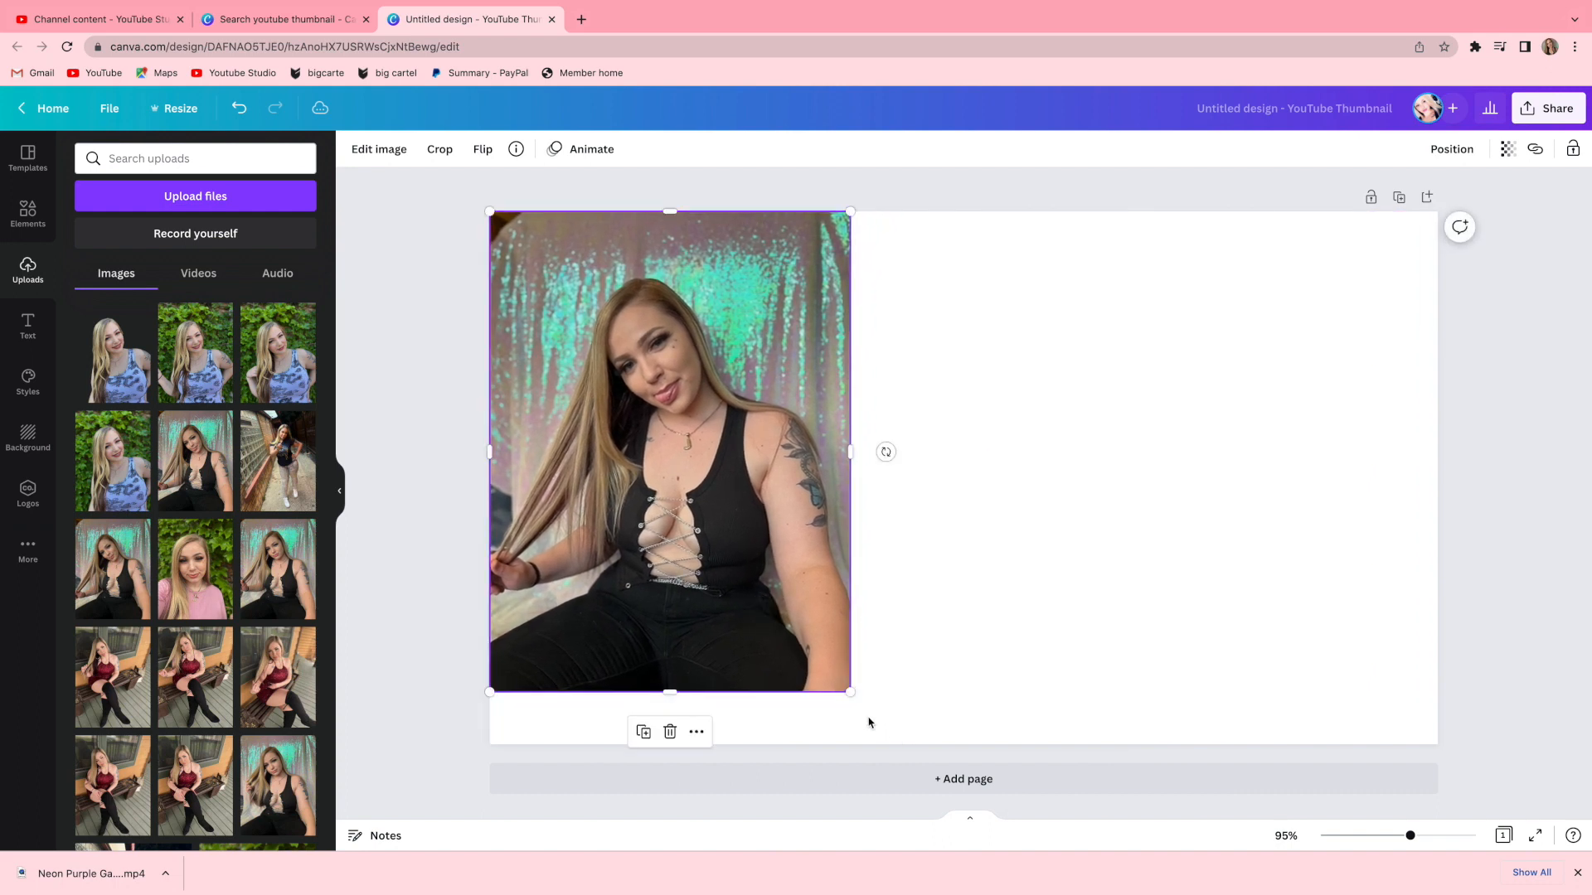
pyautogui.moveTo(847, 696); pyautogui.dragTo(942, 800)
pyautogui.moveTo(798, 678)
pyautogui.mouseDown()
pyautogui.moveTo(760, 660)
pyautogui.moveTo(780, 660)
pyautogui.mouseUp()
pyautogui.moveTo(897, 774); pyautogui.dragTo(834, 693)
pyautogui.moveTo(717, 621); pyautogui.dragTo(730, 664)
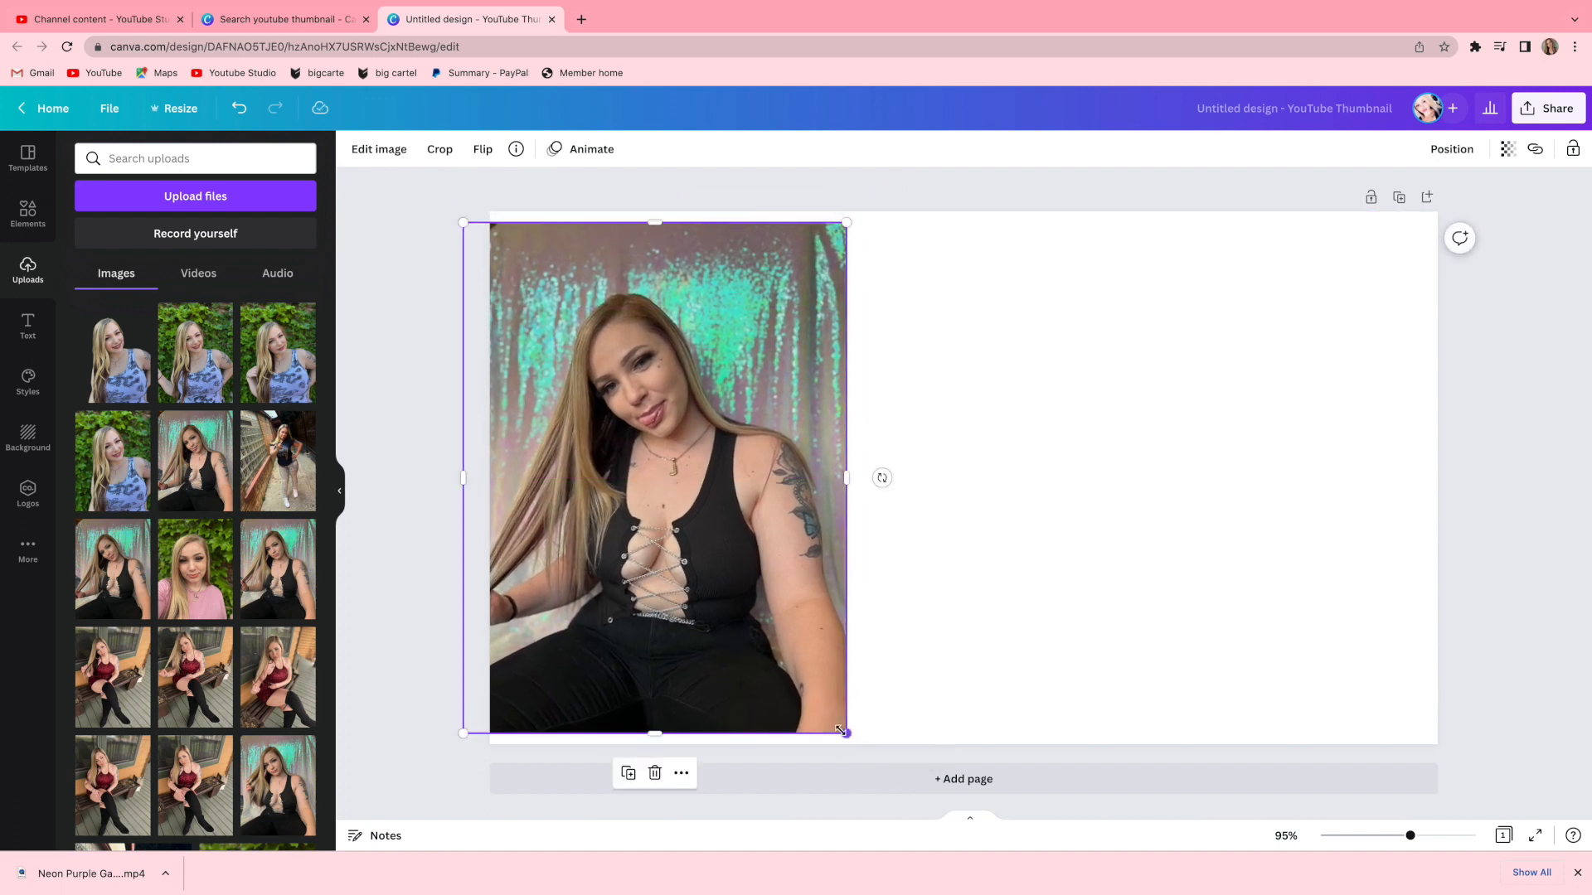
pyautogui.moveTo(840, 729); pyautogui.dragTo(903, 801)
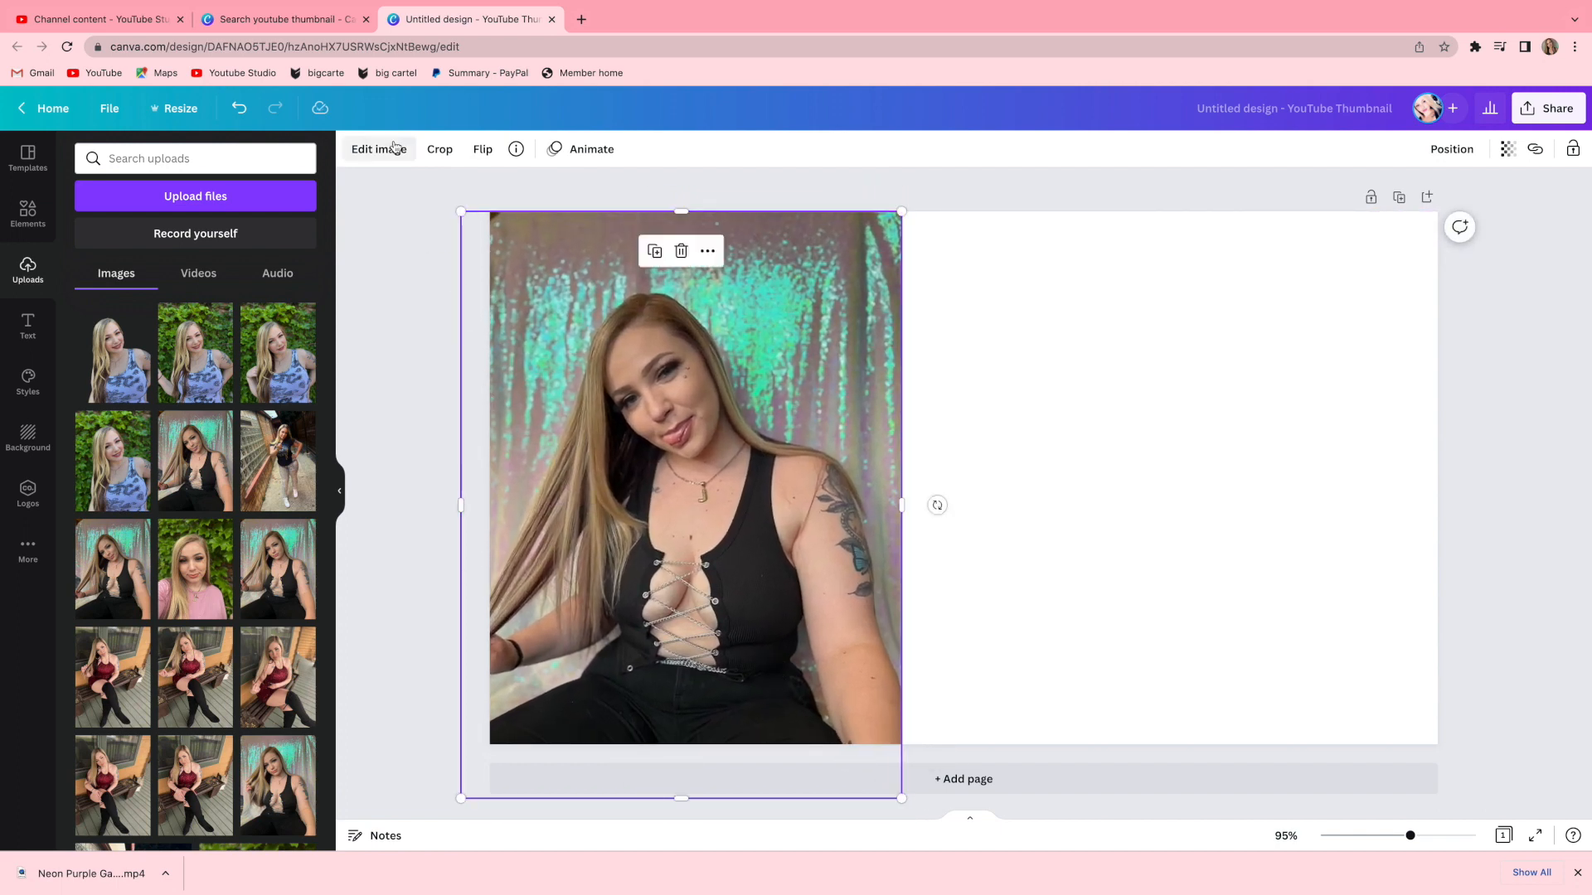
# Open the photo's image effects, then go to remove.bg in the browser.
pyautogui.click(394, 149)
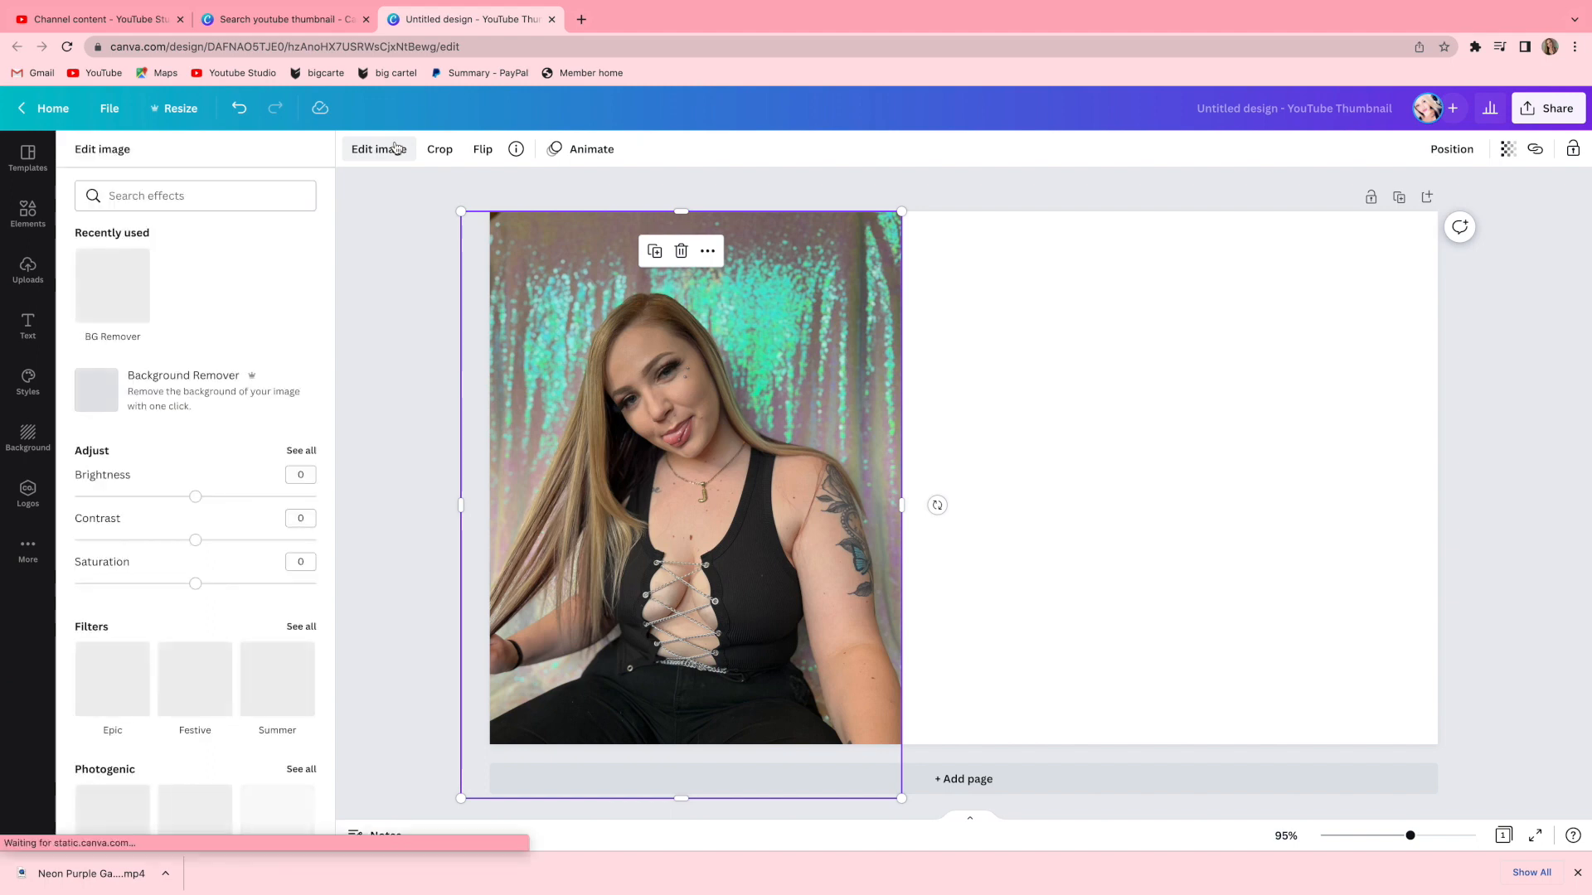
pyautogui.click(256, 47)
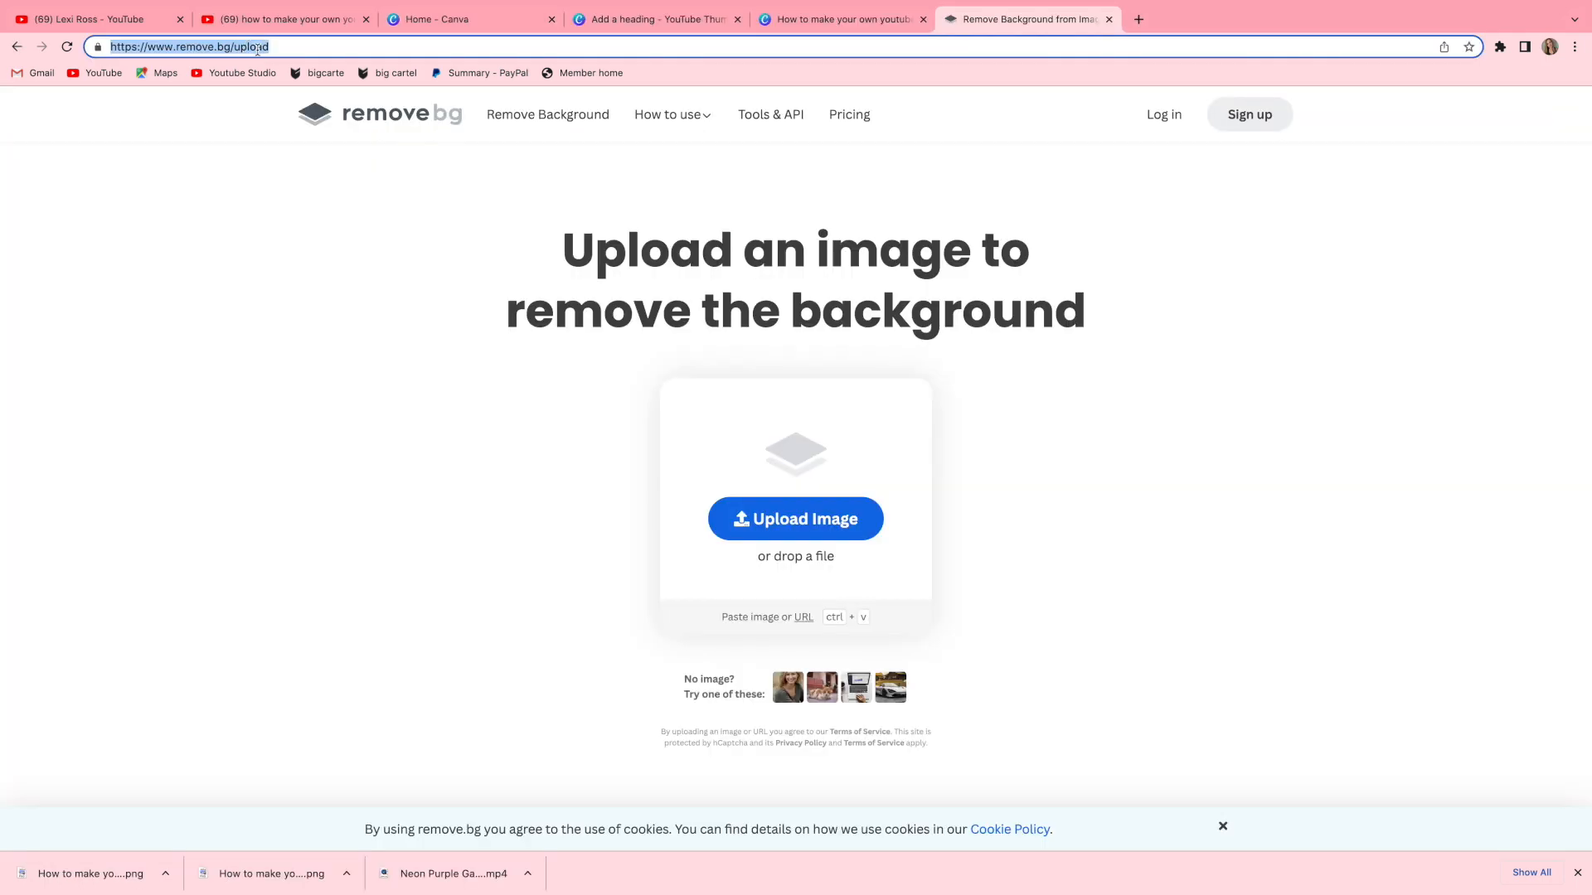
pyautogui.write('remove.bg')
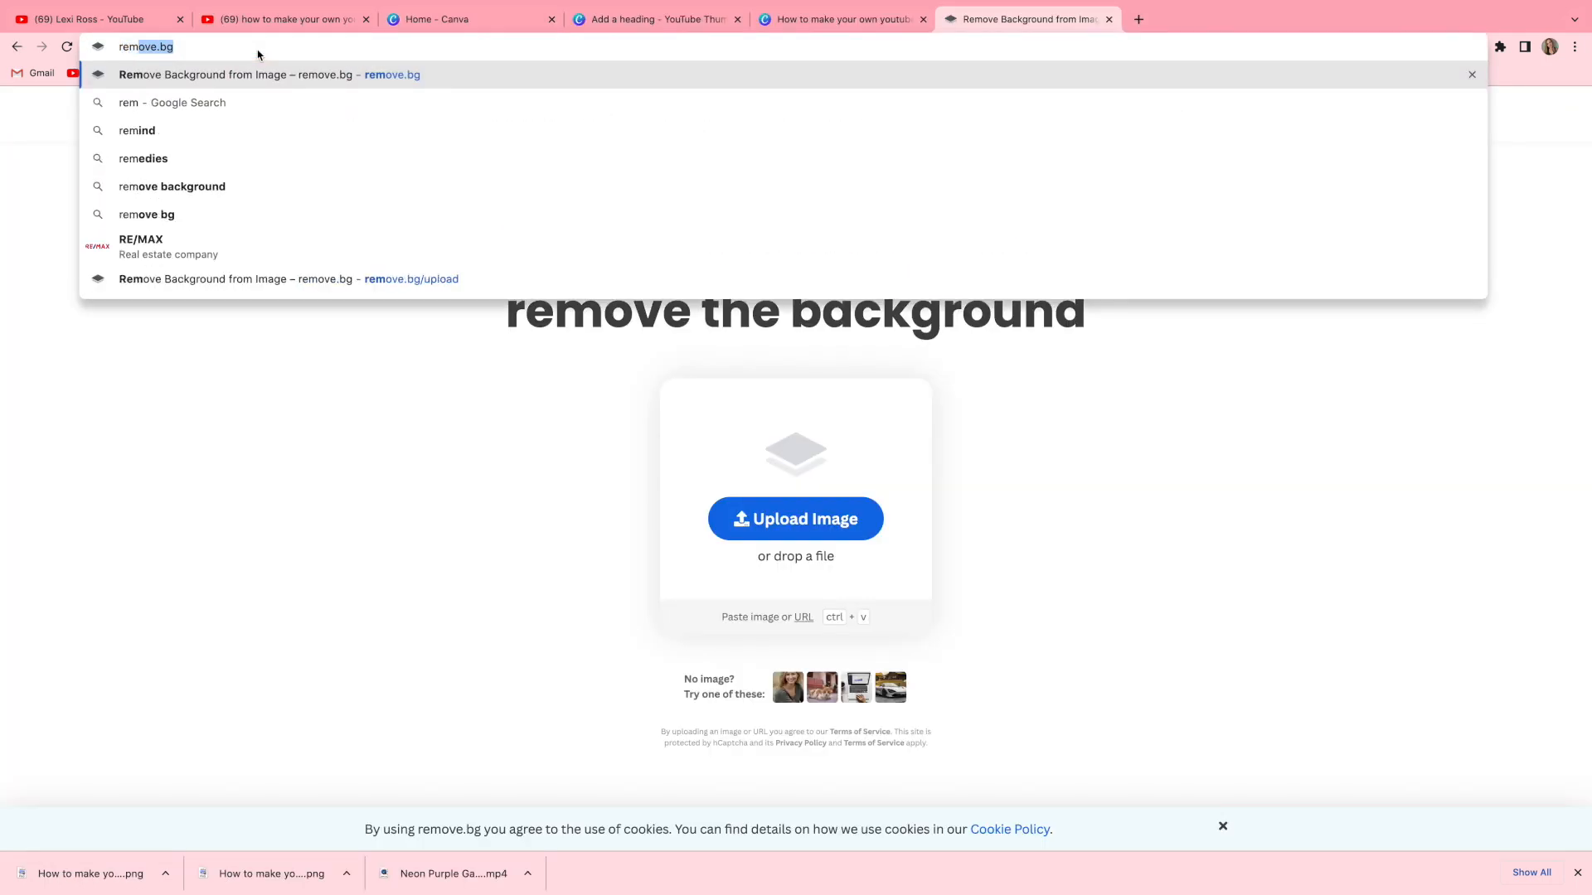
pyautogui.press('Return')
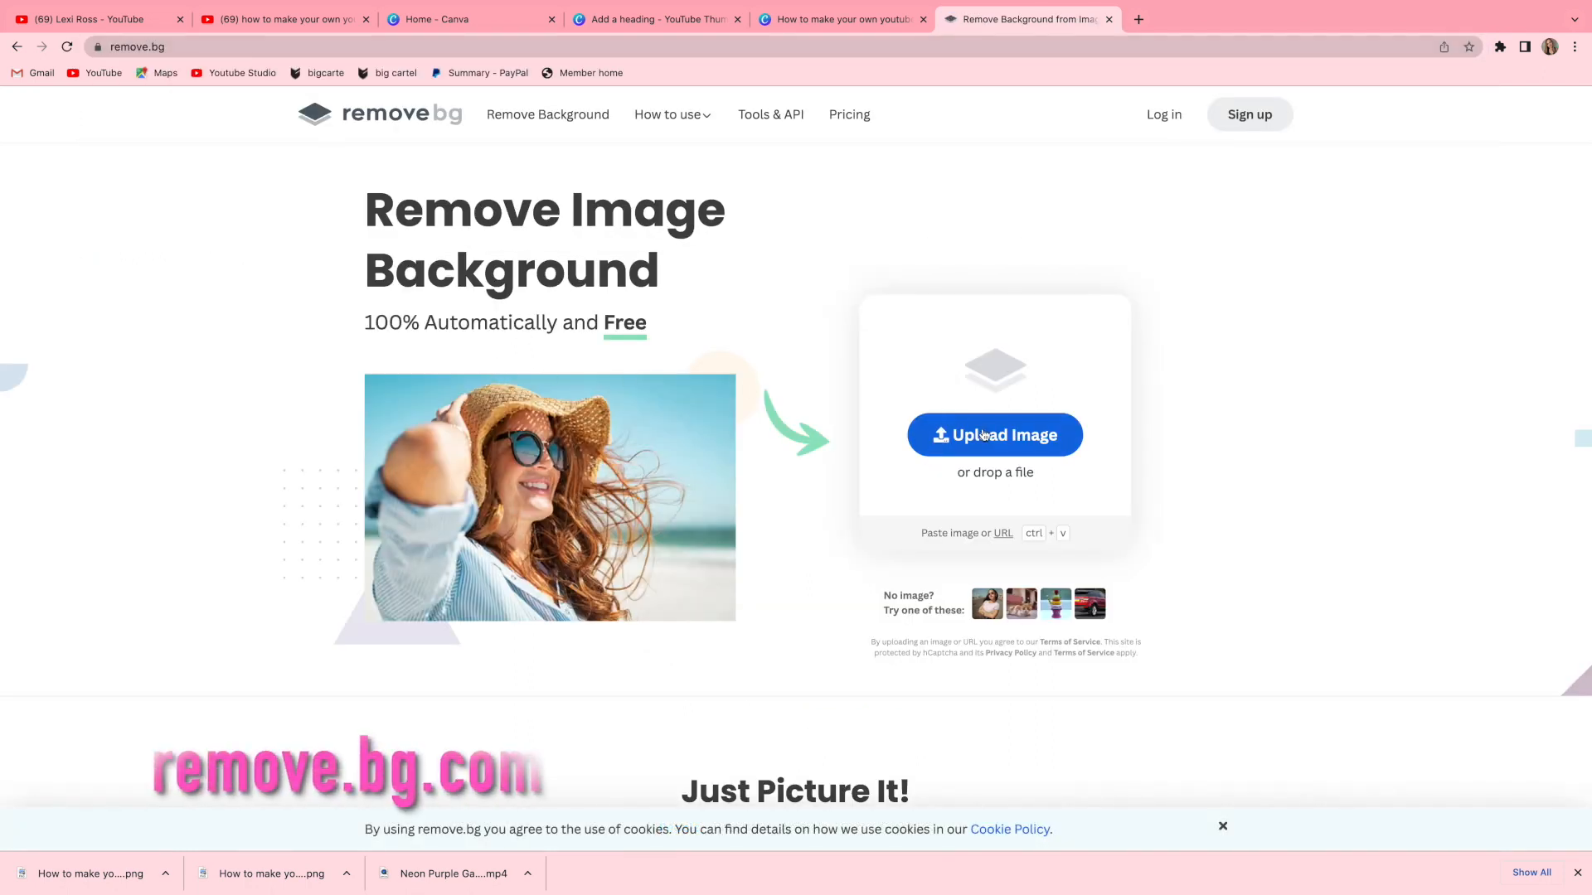
# Upload IMG_4226.JPEG to remove.bg and download the background-removed image.
pyautogui.click(972, 427)
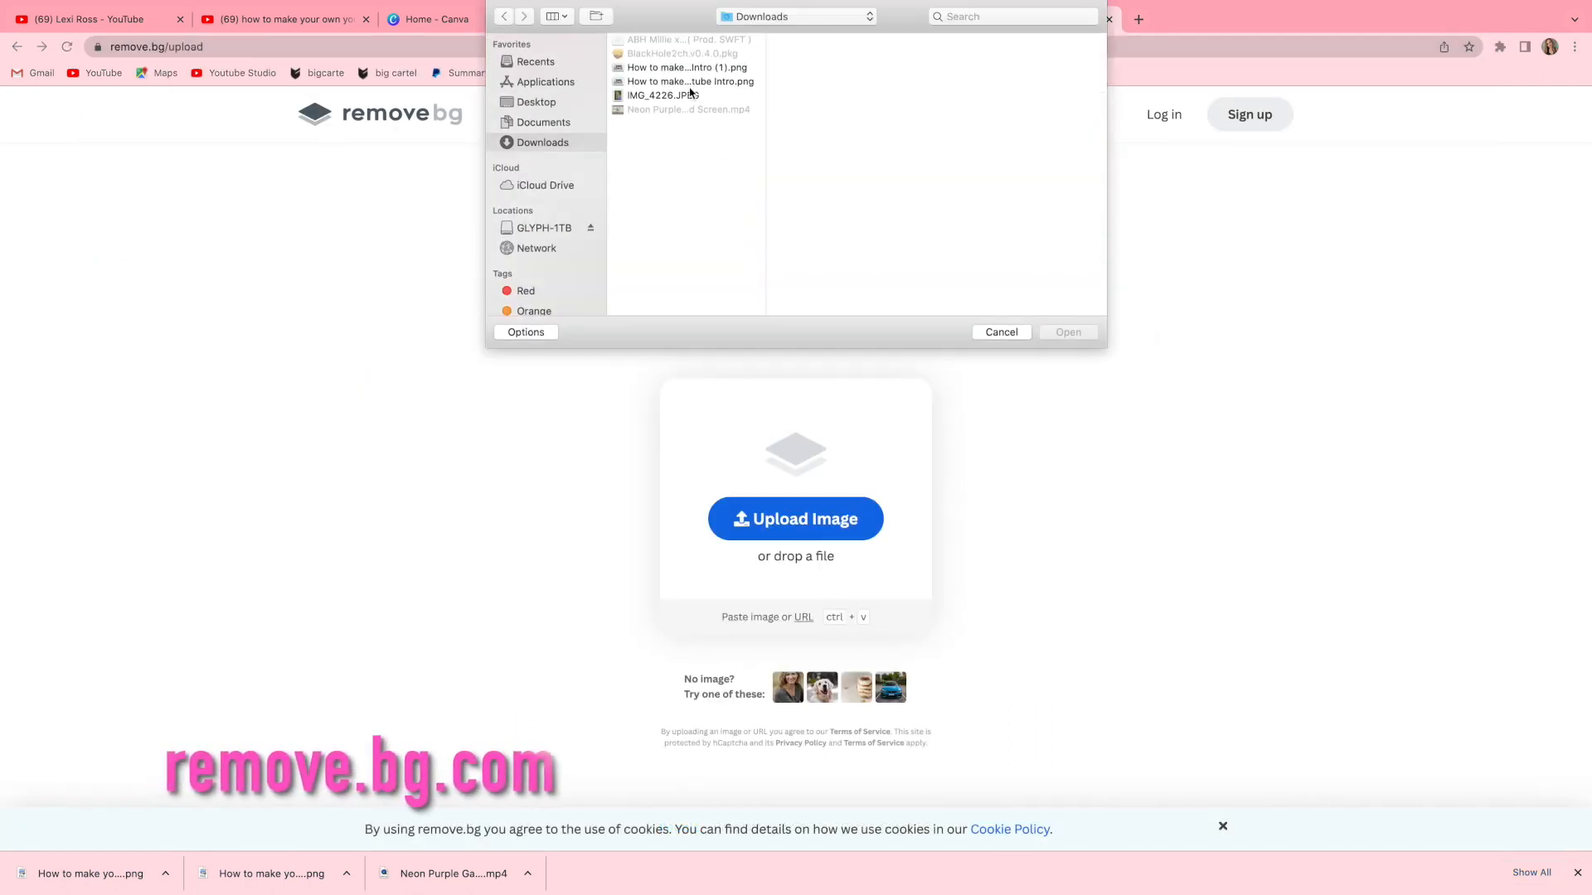
pyautogui.click(663, 95)
pyautogui.click(1068, 332)
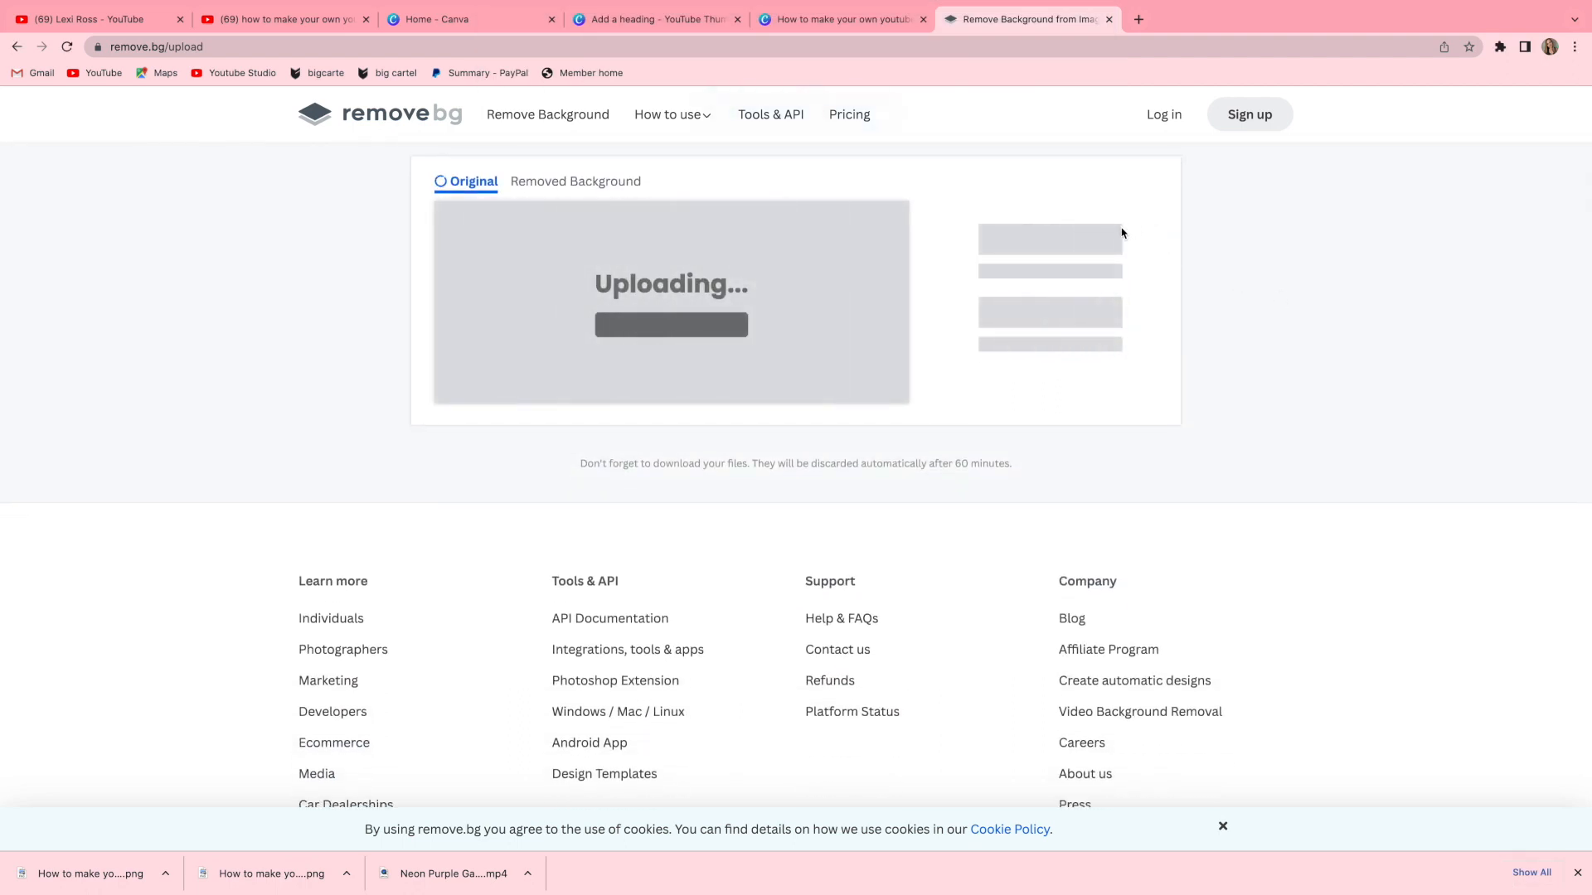
pyautogui.click(1014, 323)
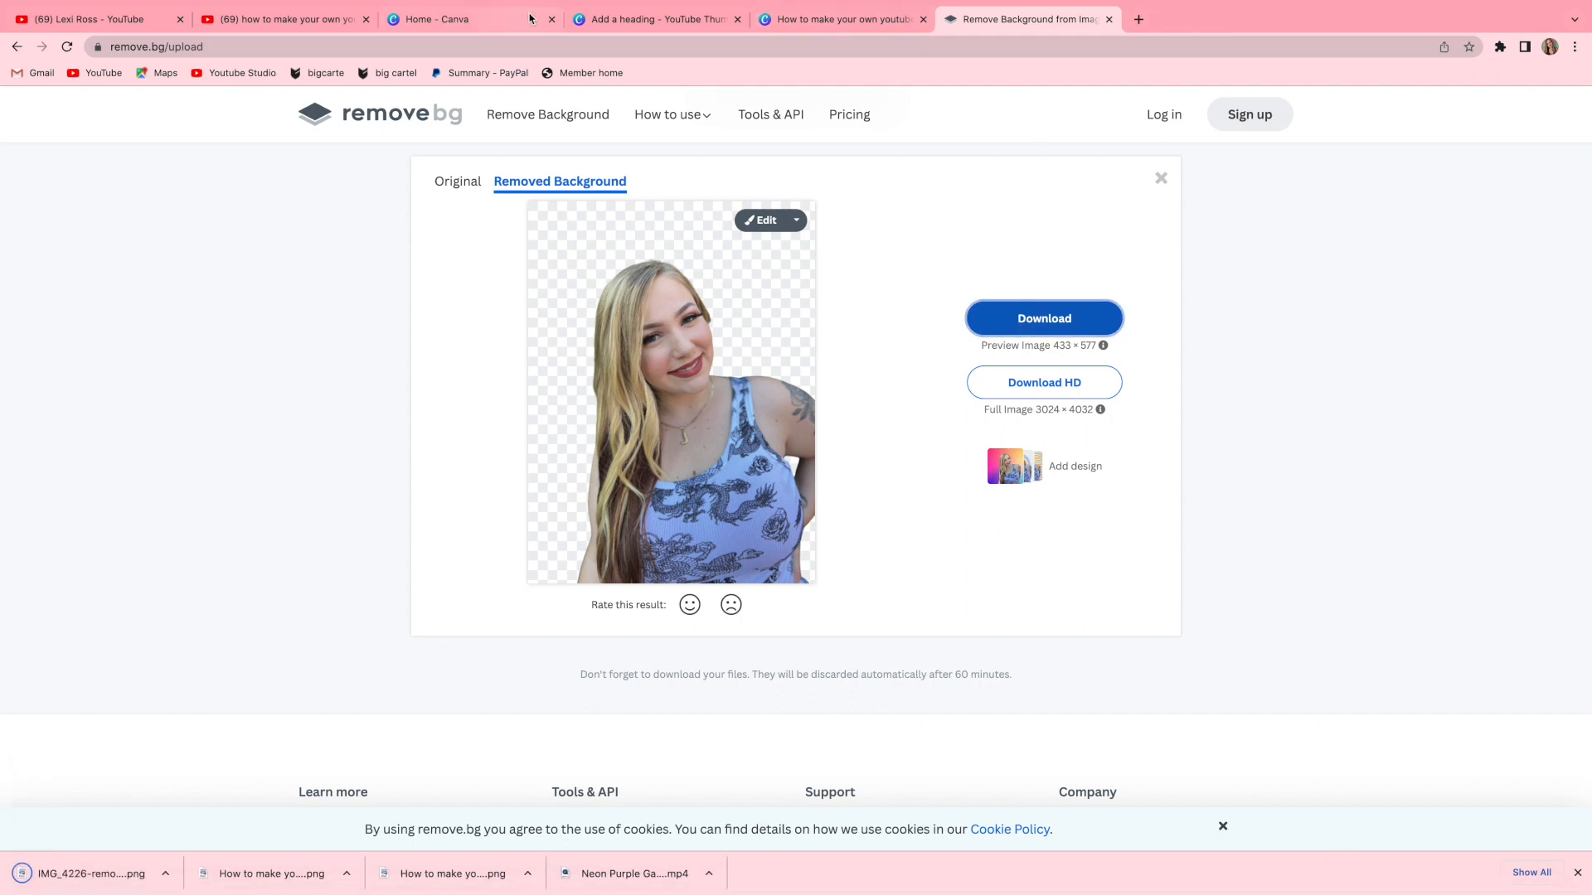
# Return to the Canva thumbnail design and upload the background-removed IMG_4226 preview PNG.
pyautogui.click(605, 20)
pyautogui.click(801, 21)
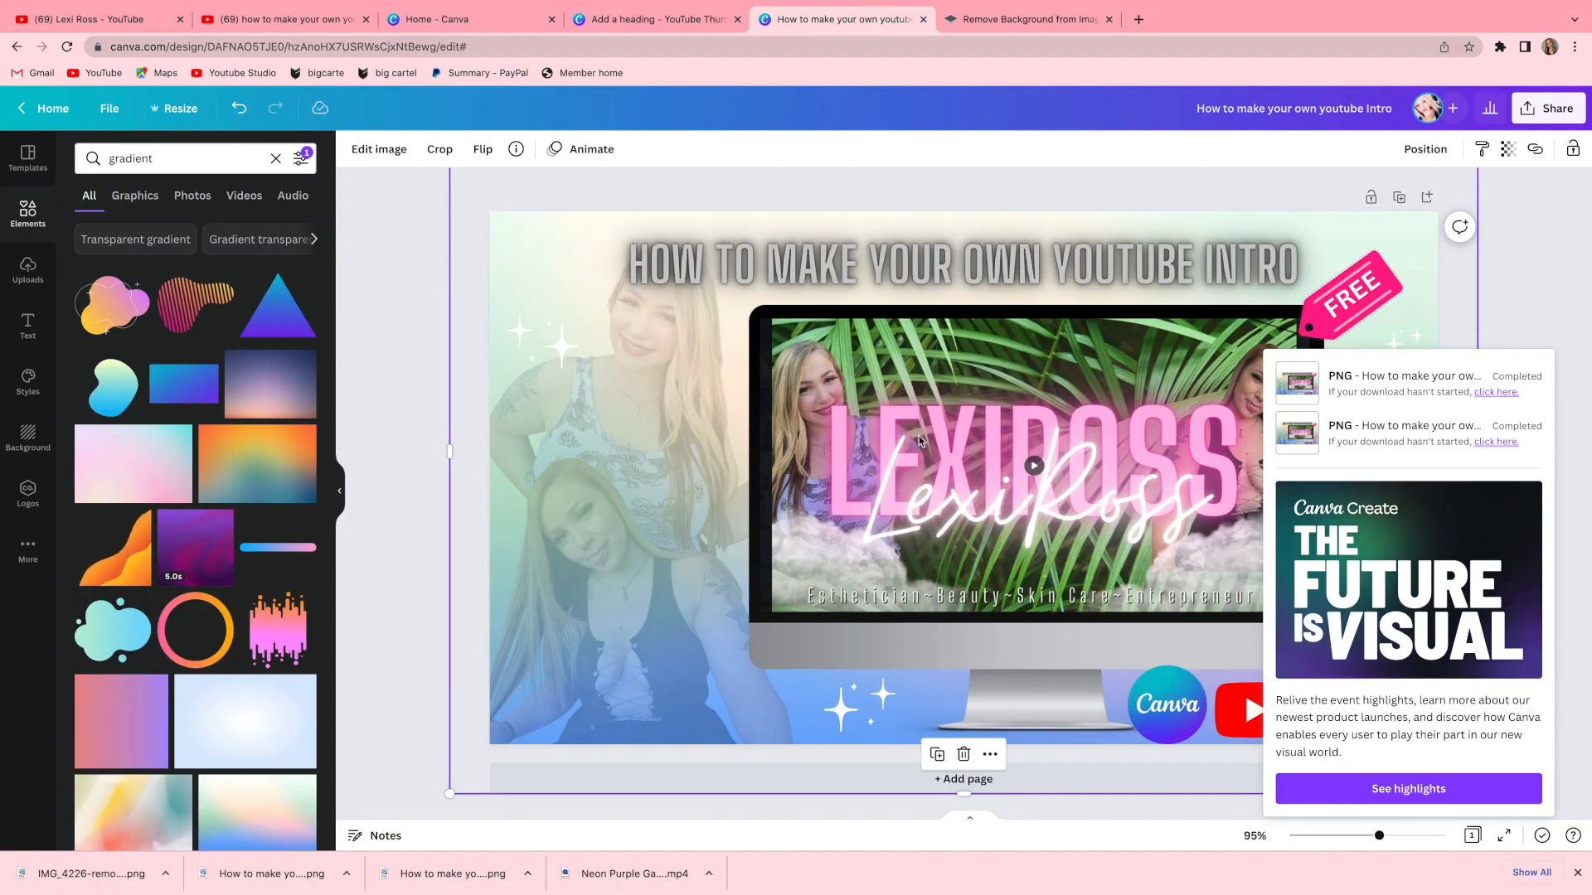
pyautogui.click(29, 270)
pyautogui.click(199, 196)
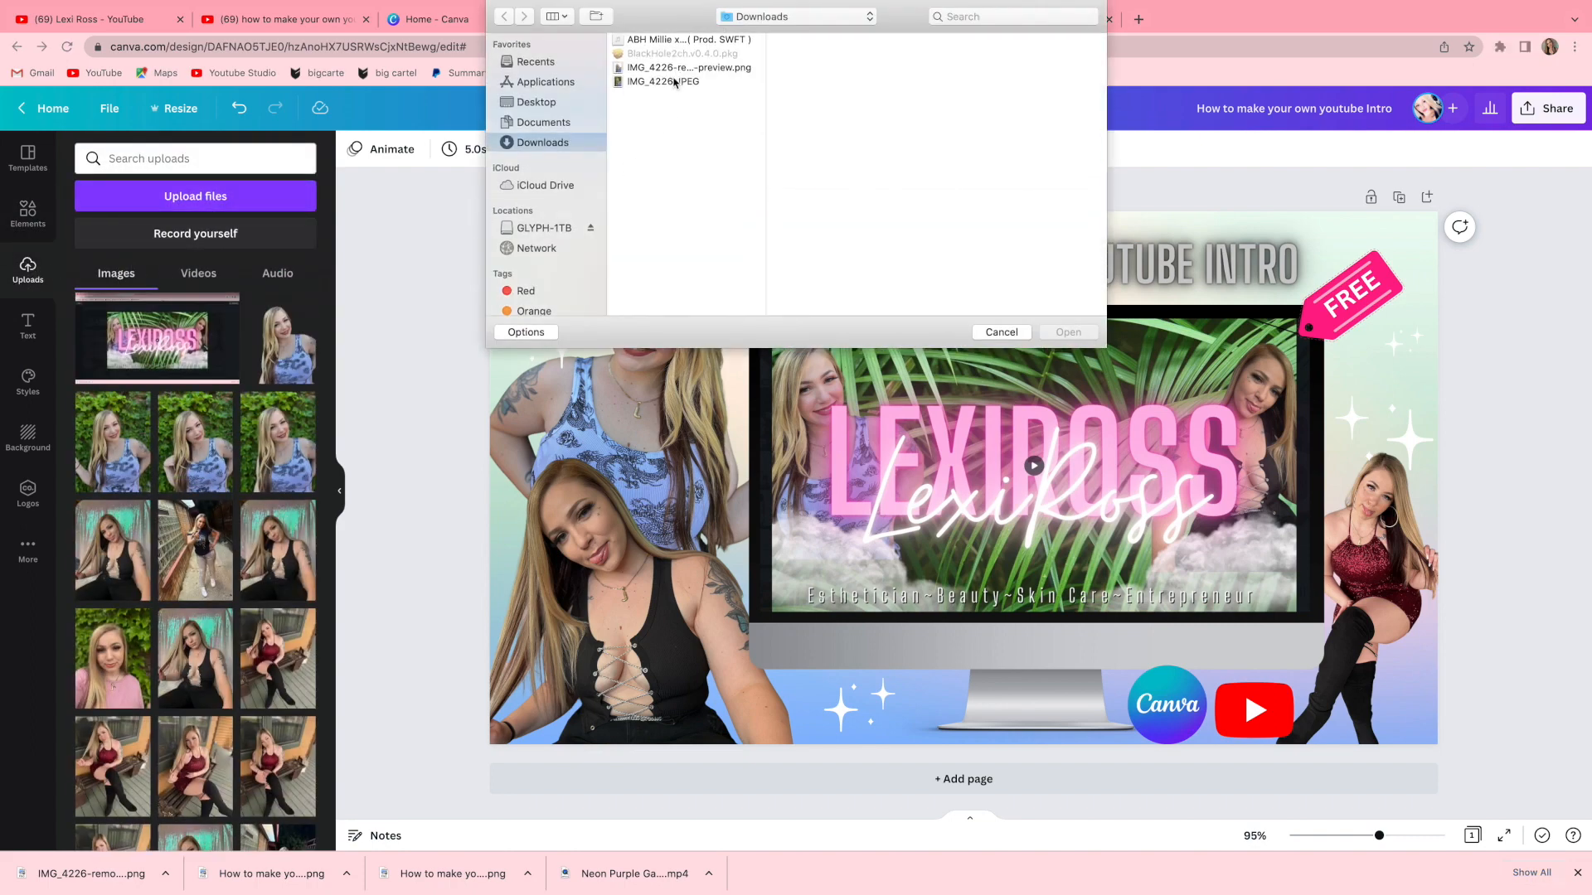
pyautogui.click(680, 68)
pyautogui.click(1071, 332)
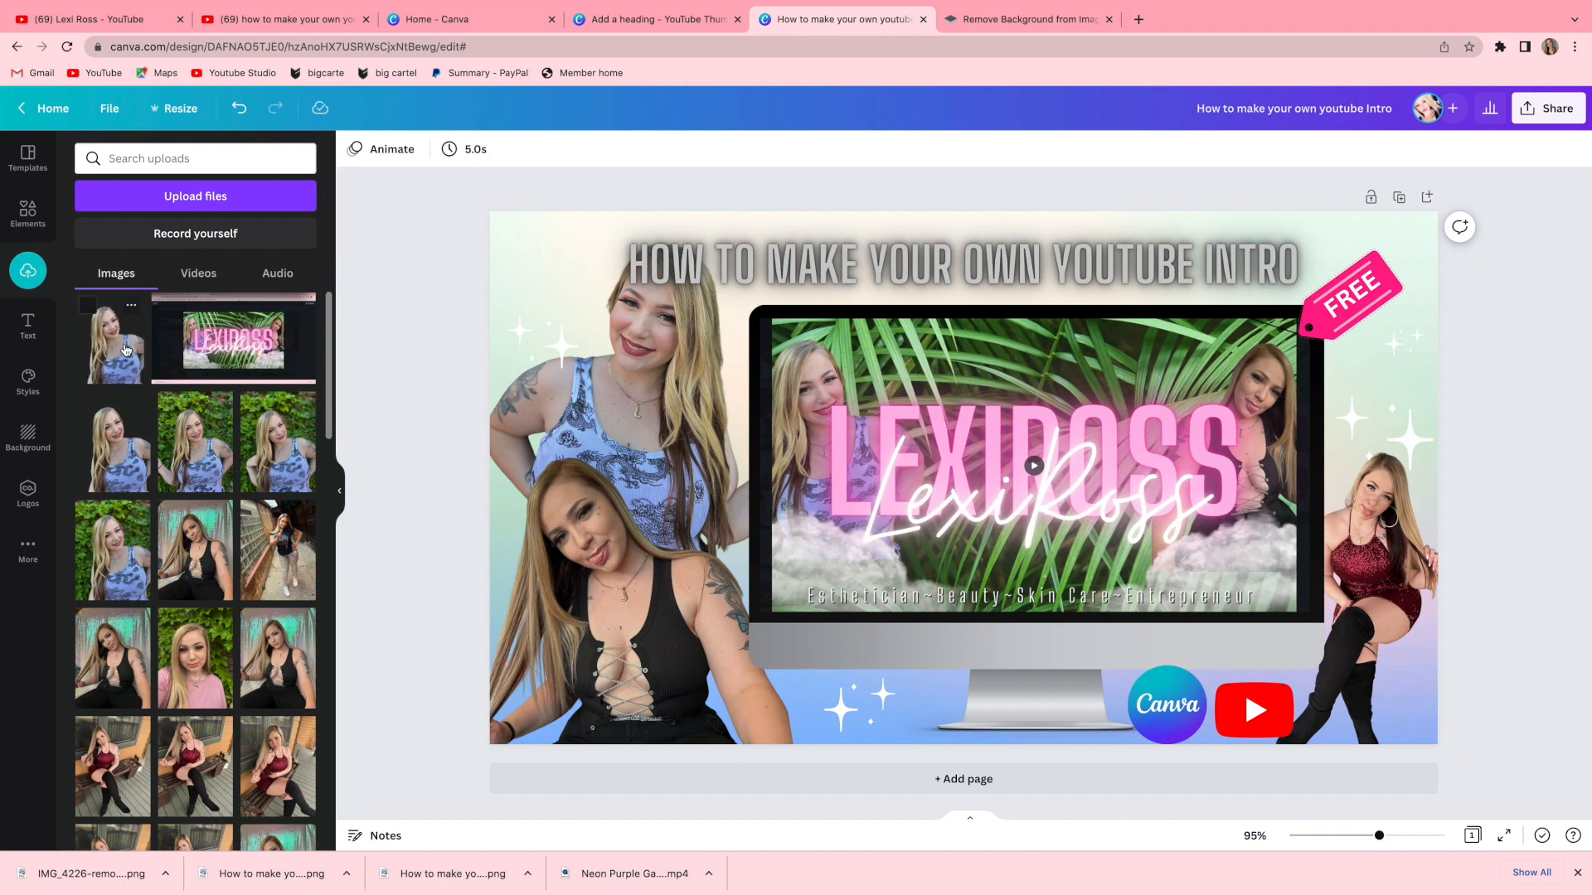
# Place the cutout photo in the upper-left area of the design and enlarge it.
pyautogui.click(125, 351)
pyautogui.moveTo(954, 464); pyautogui.dragTo(597, 453)
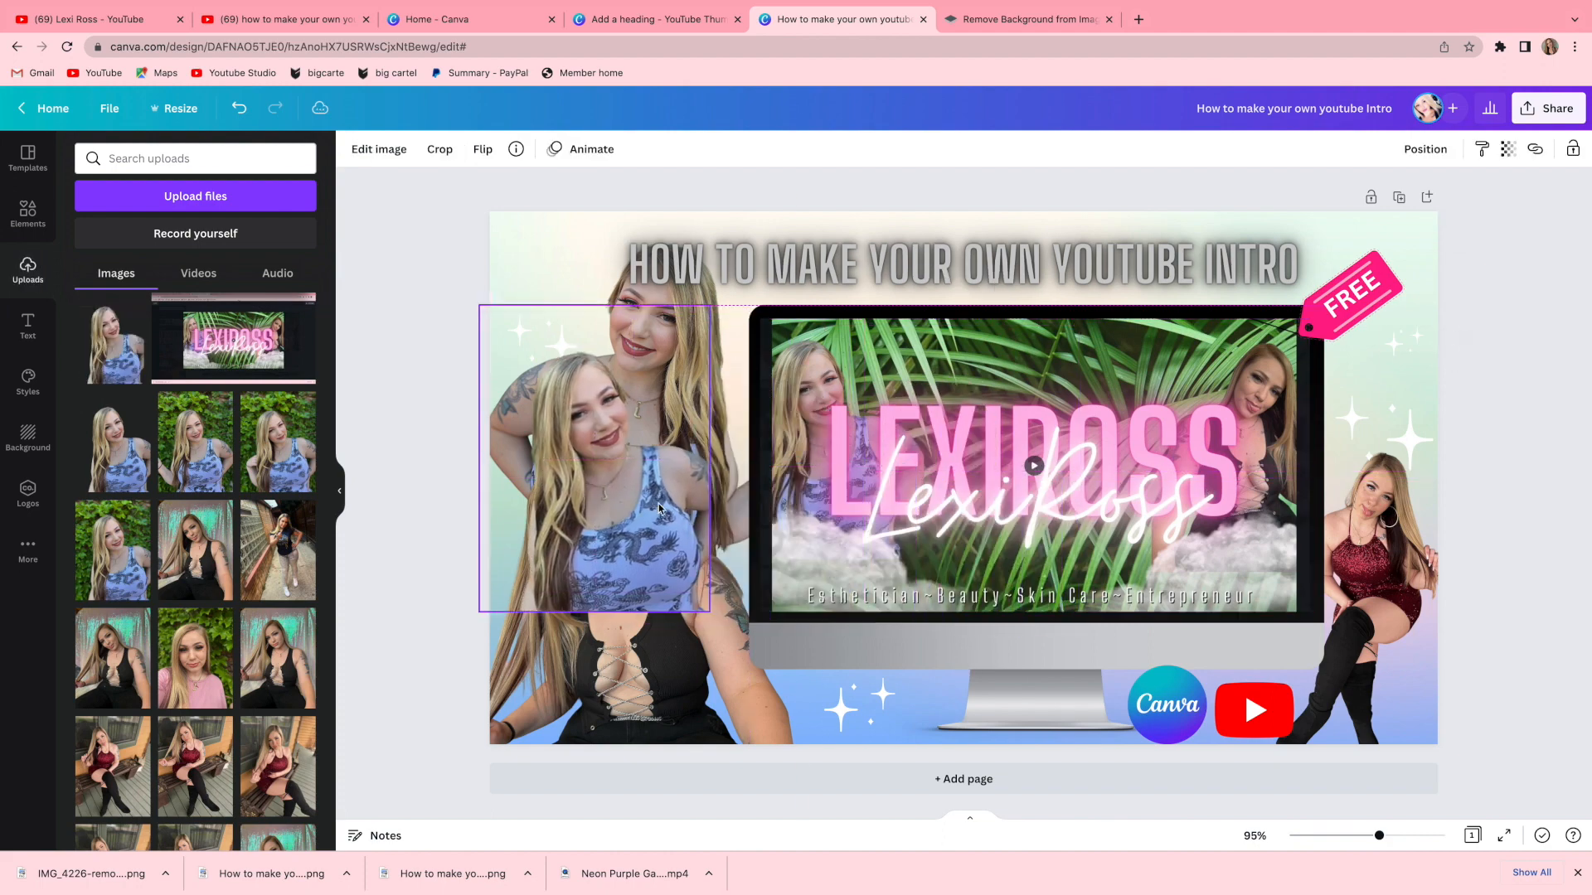
pyautogui.moveTo(710, 611); pyautogui.dragTo(758, 678)
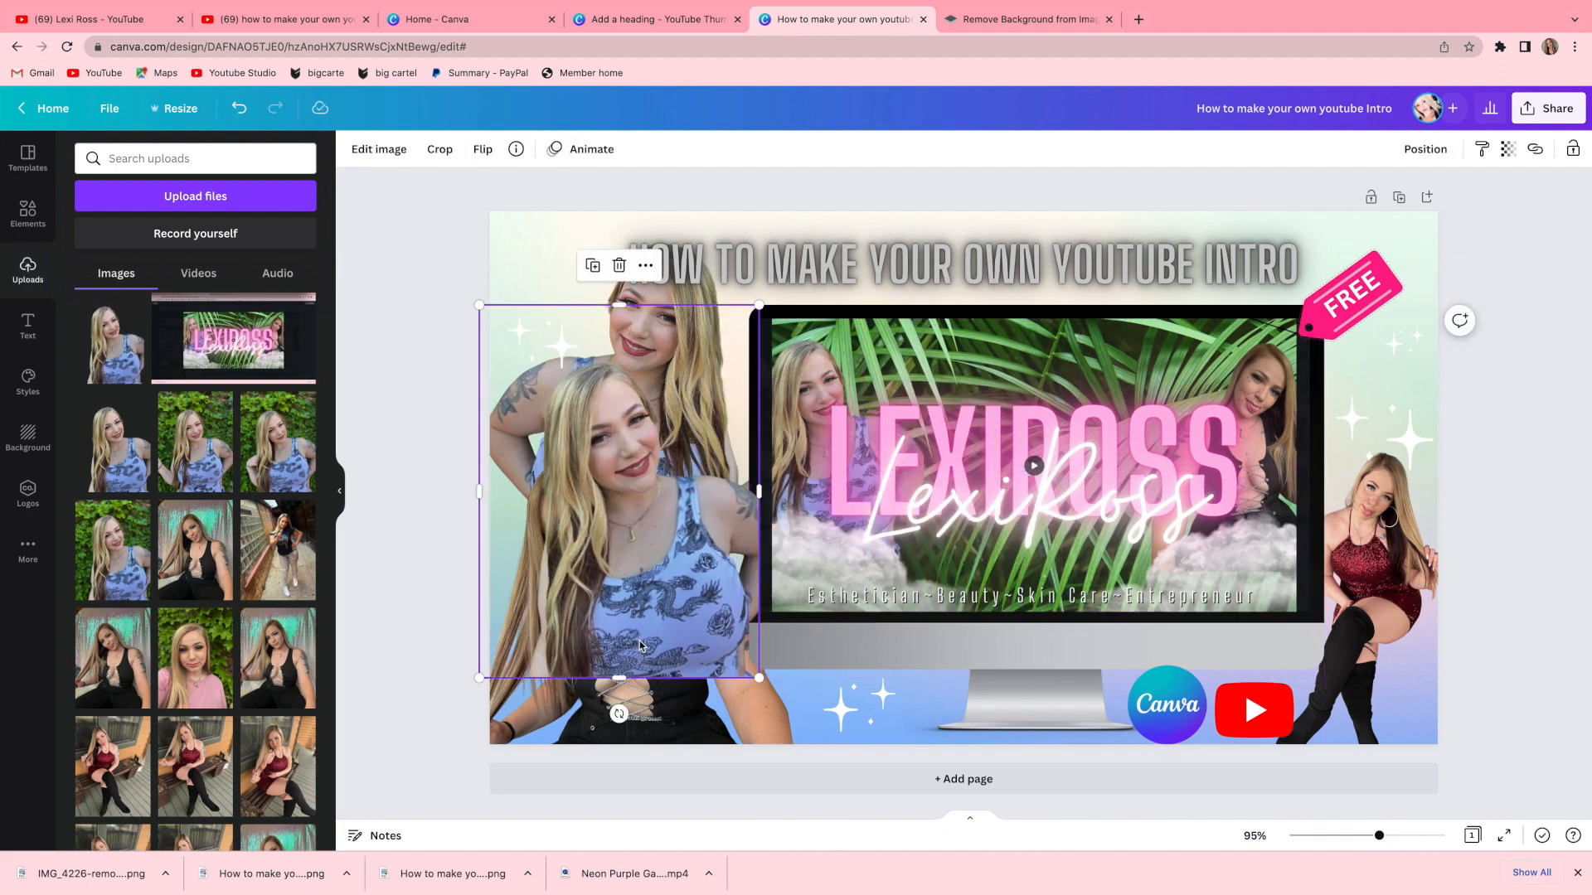
pyautogui.moveTo(639, 626); pyautogui.dragTo(645, 612)
# Flip the cutout horizontally, then shrink it and move it toward the upper left.
pyautogui.click(483, 150)
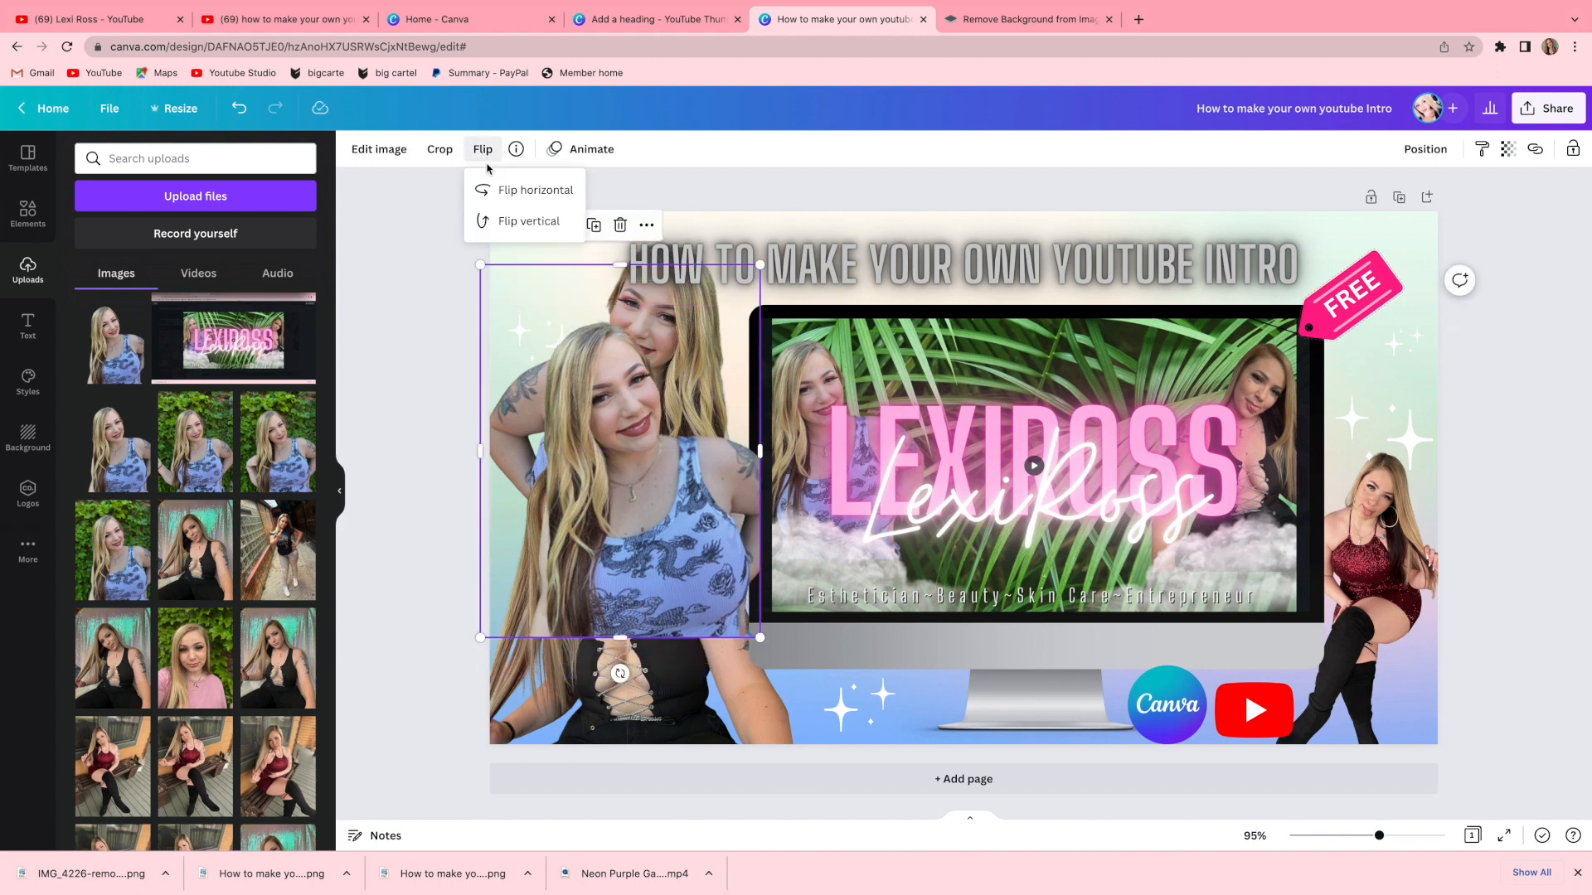
pyautogui.click(514, 190)
pyautogui.moveTo(757, 640); pyautogui.dragTo(683, 535)
pyautogui.moveTo(612, 490); pyautogui.dragTo(671, 462)
pyautogui.click(1443, 149)
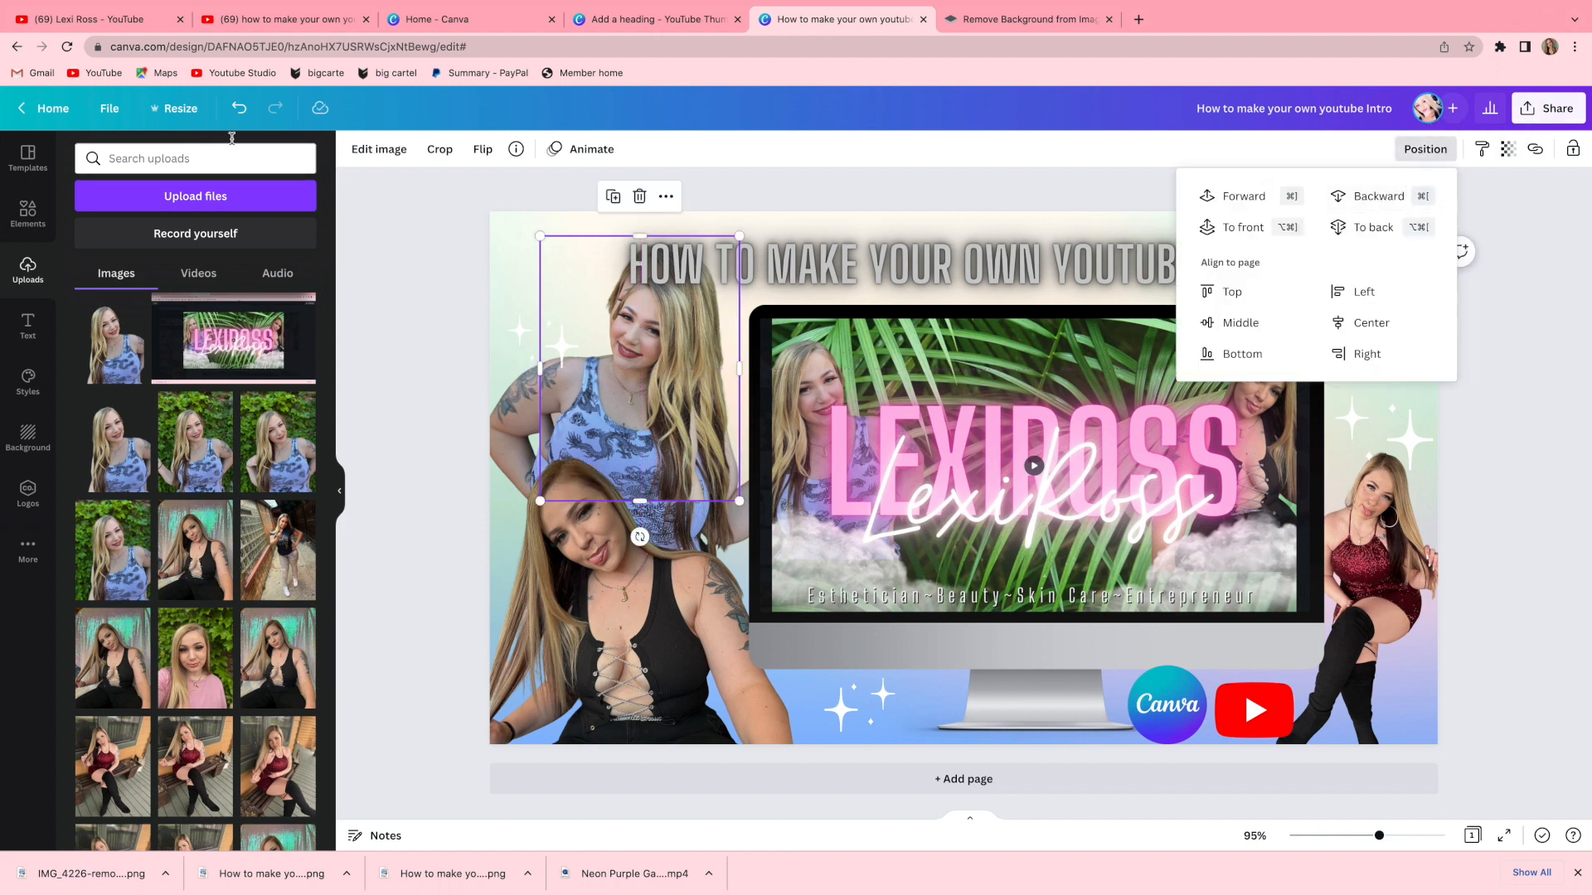
pyautogui.click(394, 245)
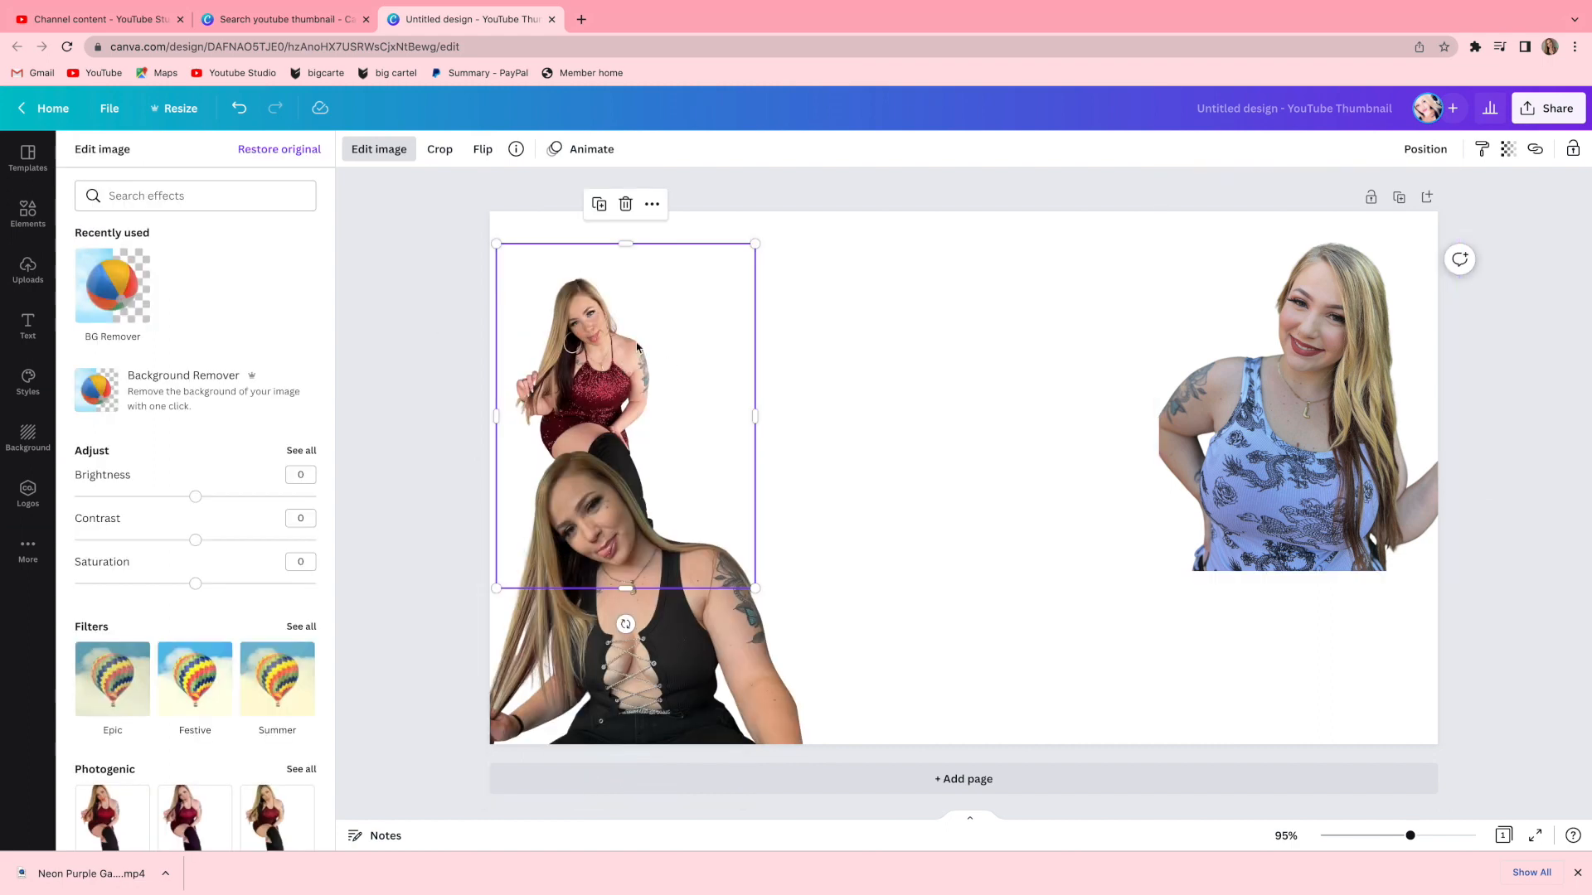
# Flip the red-dress cutout horizontally and move it to the canvas's right edge.
pyautogui.click(486, 151)
pyautogui.click(533, 184)
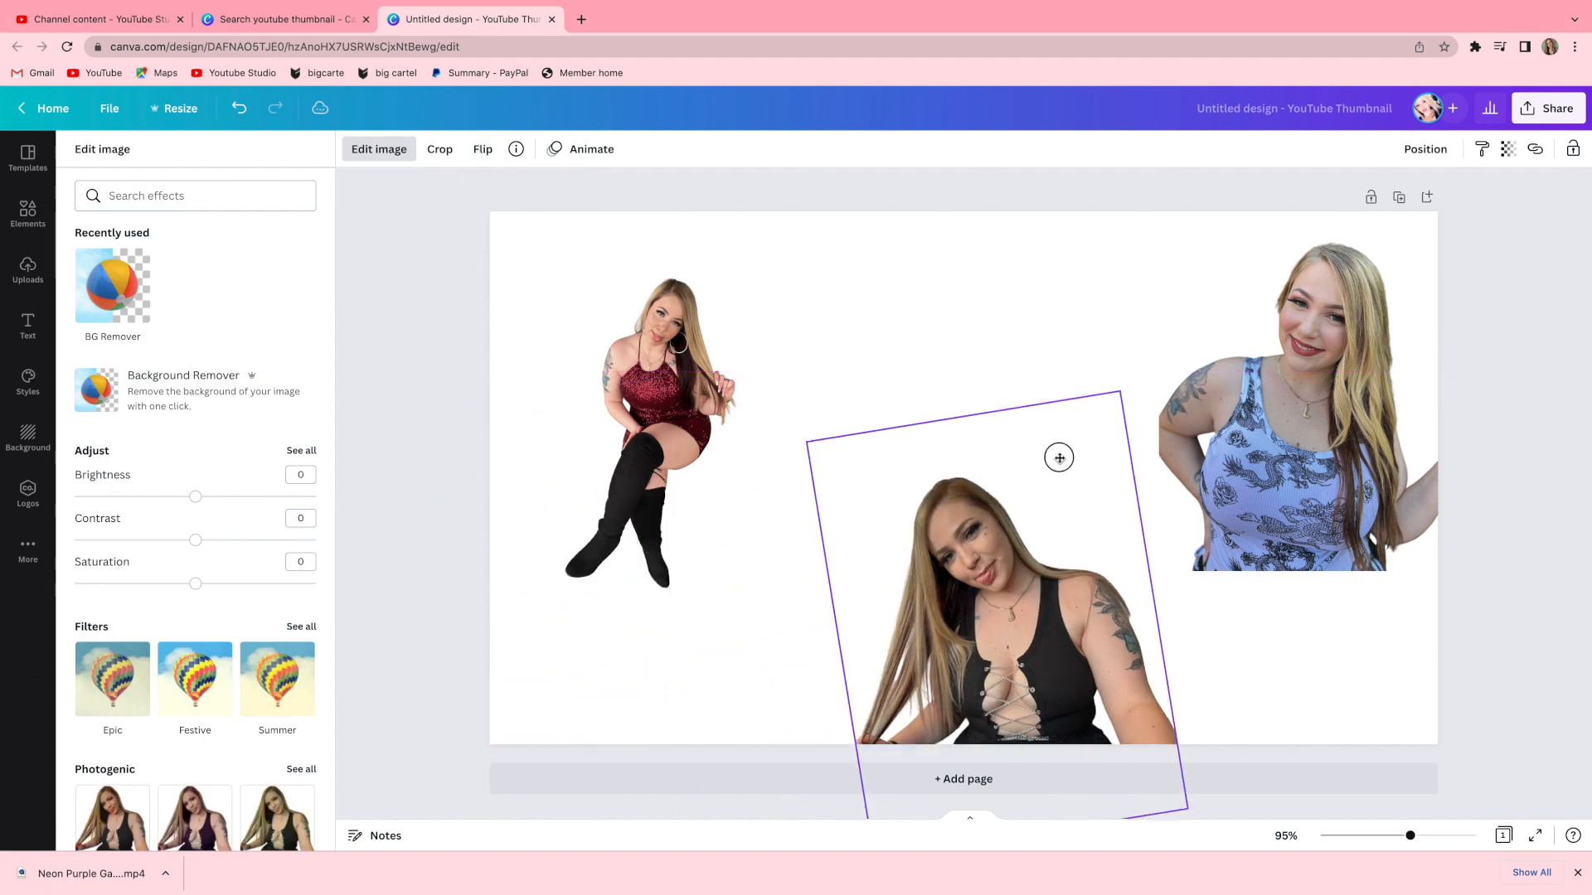
pyautogui.moveTo(692, 369); pyautogui.dragTo(1409, 440)
# Move the blue-top cutout to the left side behind the black-top photo.
pyautogui.moveTo(1198, 406); pyautogui.dragTo(489, 411)
pyautogui.moveTo(793, 689); pyautogui.dragTo(759, 689)
pyautogui.click(27, 269)
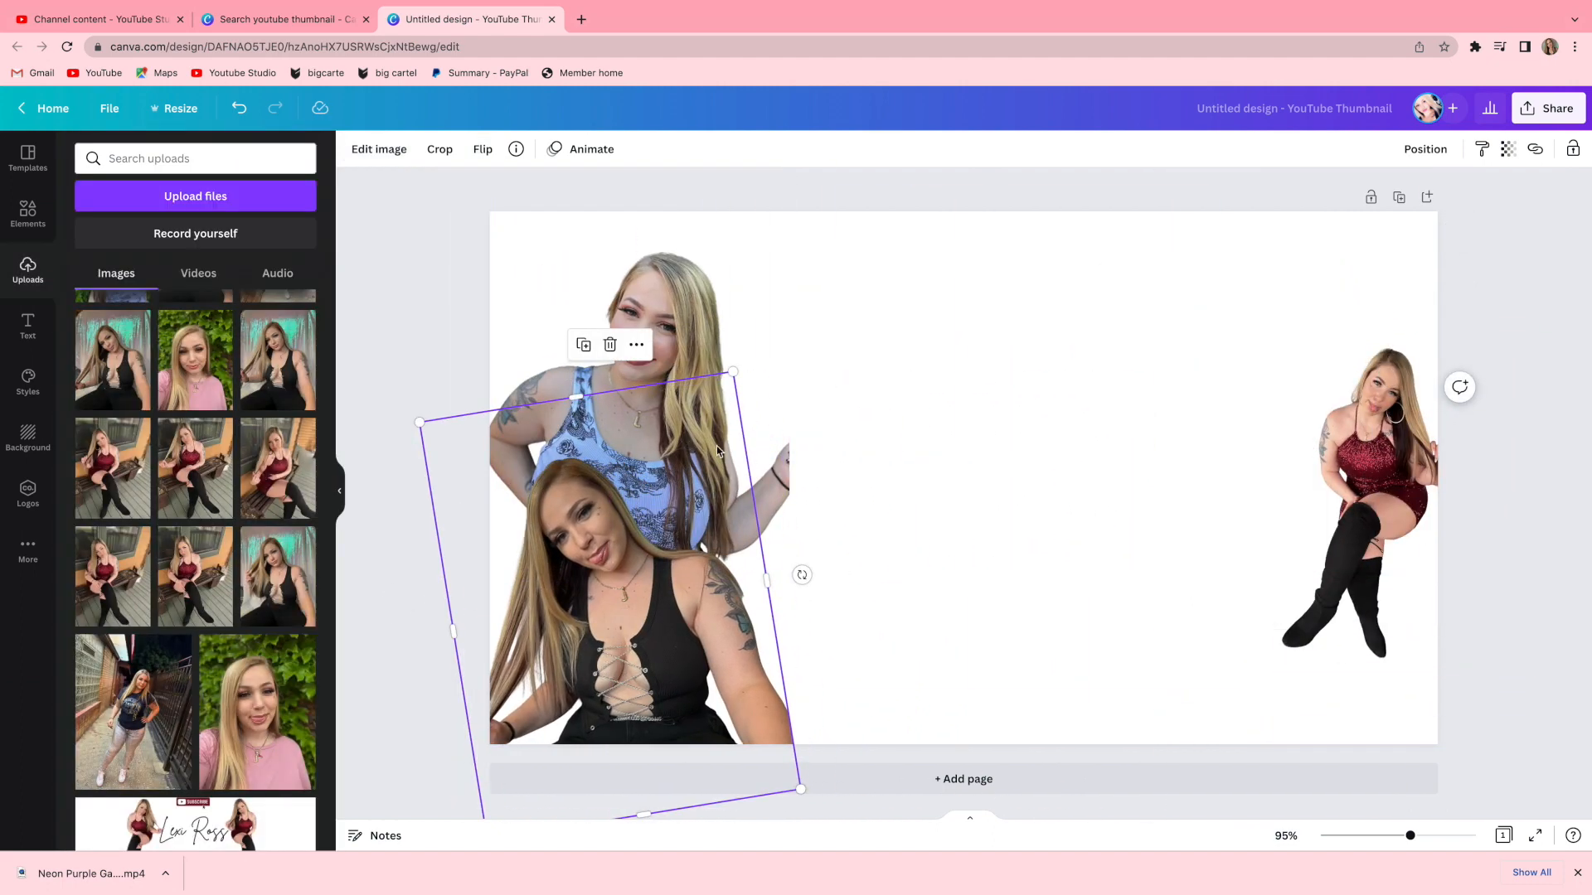
# Nudge the black-top cutout up slightly and move the red-dress cutout down into the bottom-right corner.
pyautogui.moveTo(690, 398); pyautogui.dragTo(690, 389)
pyautogui.moveTo(1386, 506); pyautogui.dragTo(1374, 567)
pyautogui.click(1556, 582)
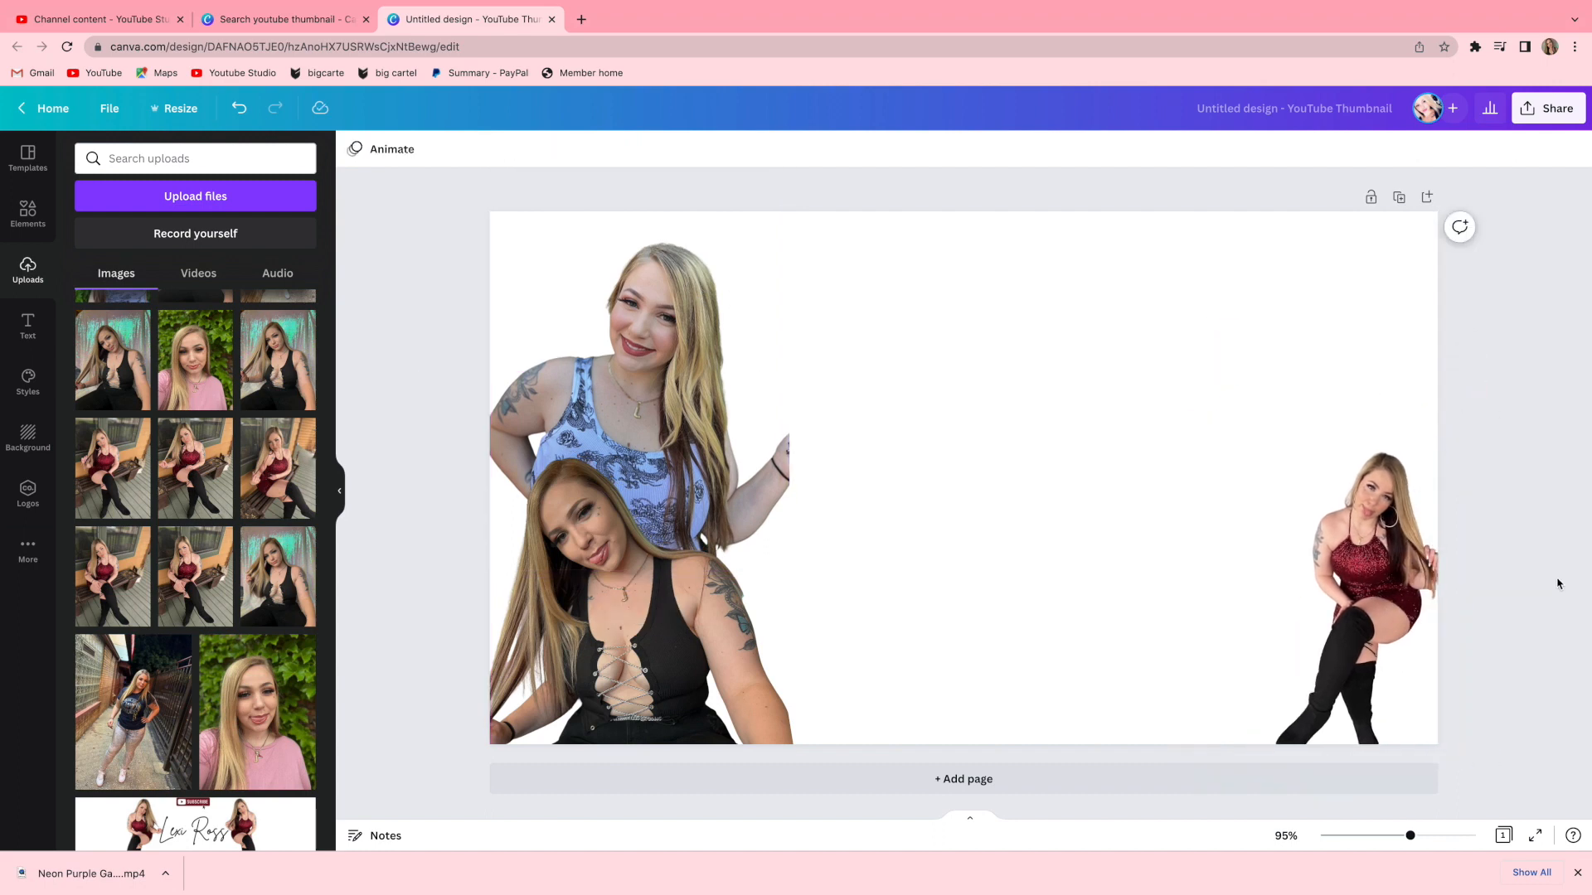
# Search the elements library for mac computer.
pyautogui.click(27, 213)
pyautogui.click(190, 158)
pyautogui.write('mac ')
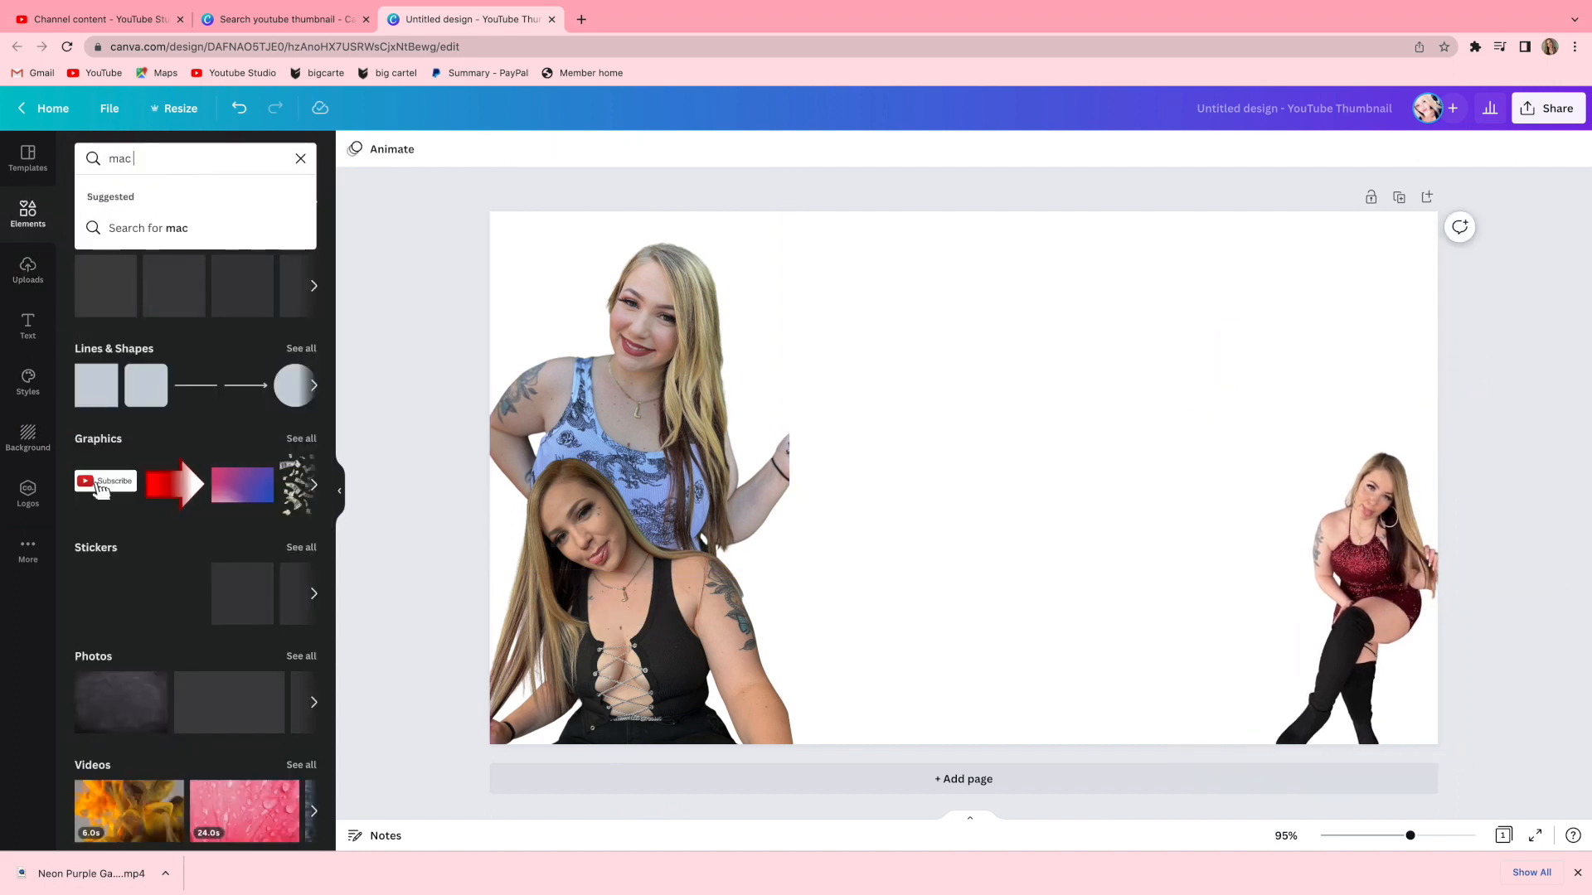
pyautogui.write('comouter')
pyautogui.press('Return')
pyautogui.doubleClick(169, 158)
pyautogui.write('computw')
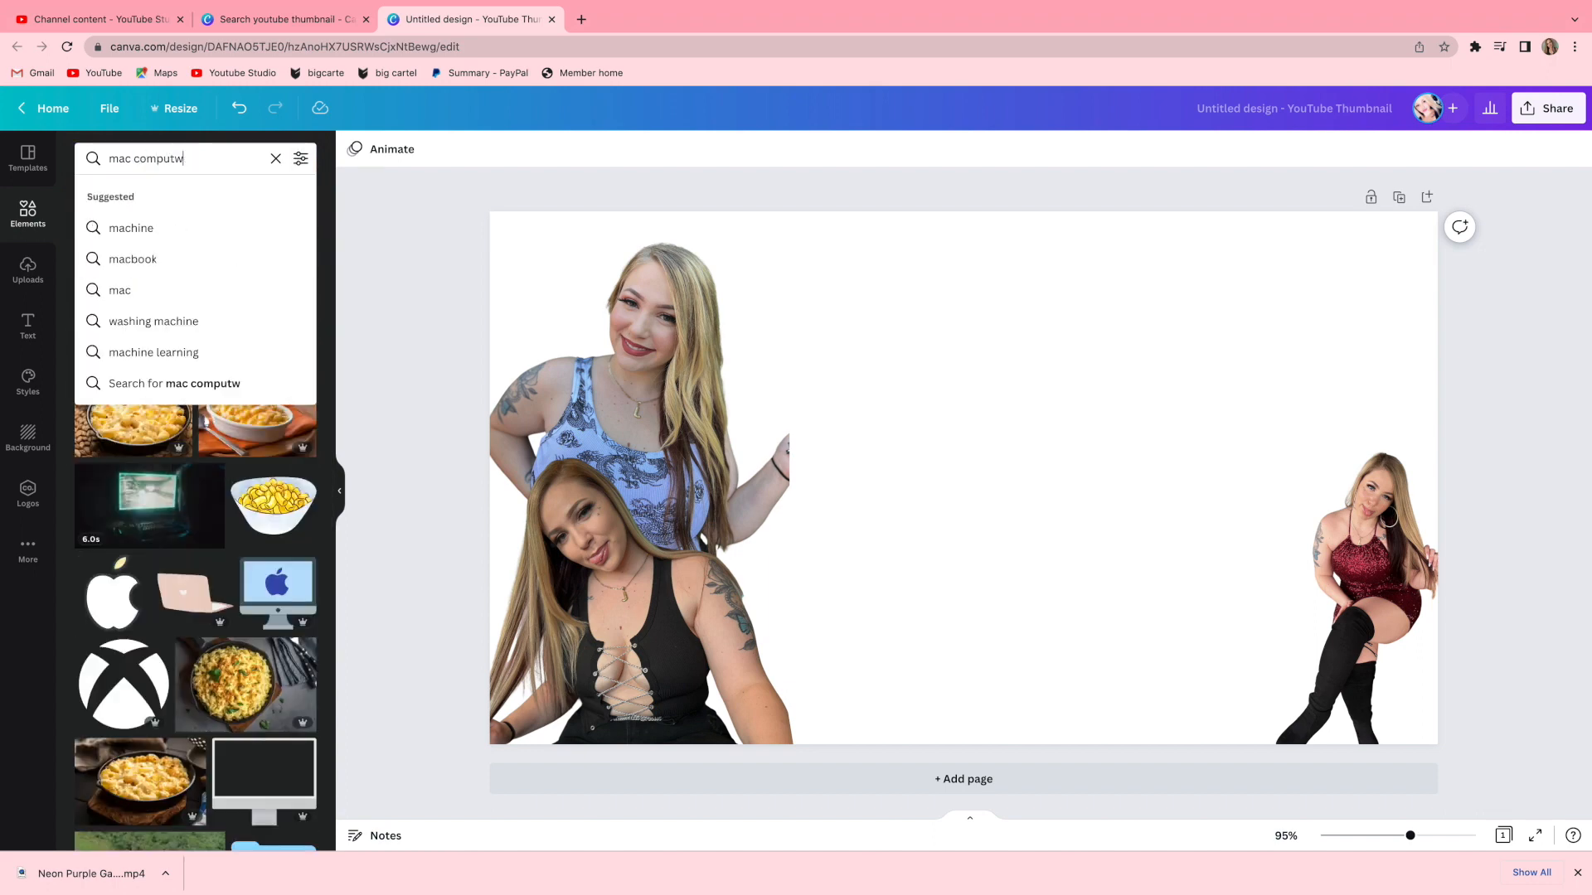
pyautogui.press('BackSpace')
pyautogui.write('er')
pyautogui.press('Return')
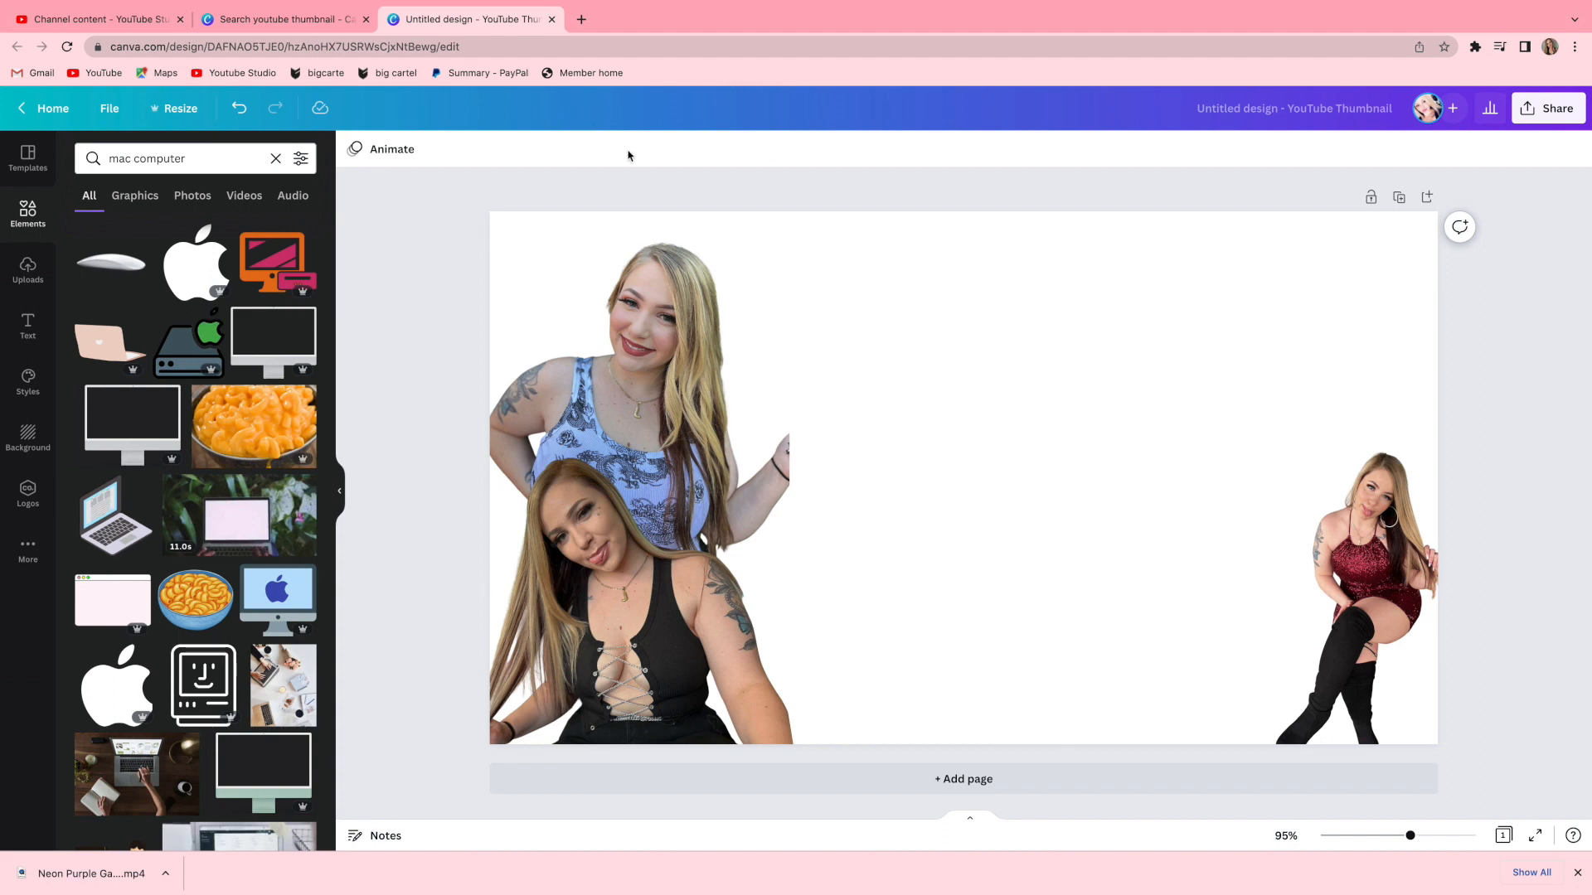
# Search the elements for palm tree, filter the results, and add a palm-tree photo to the design.
pyautogui.doubleClick(171, 158)
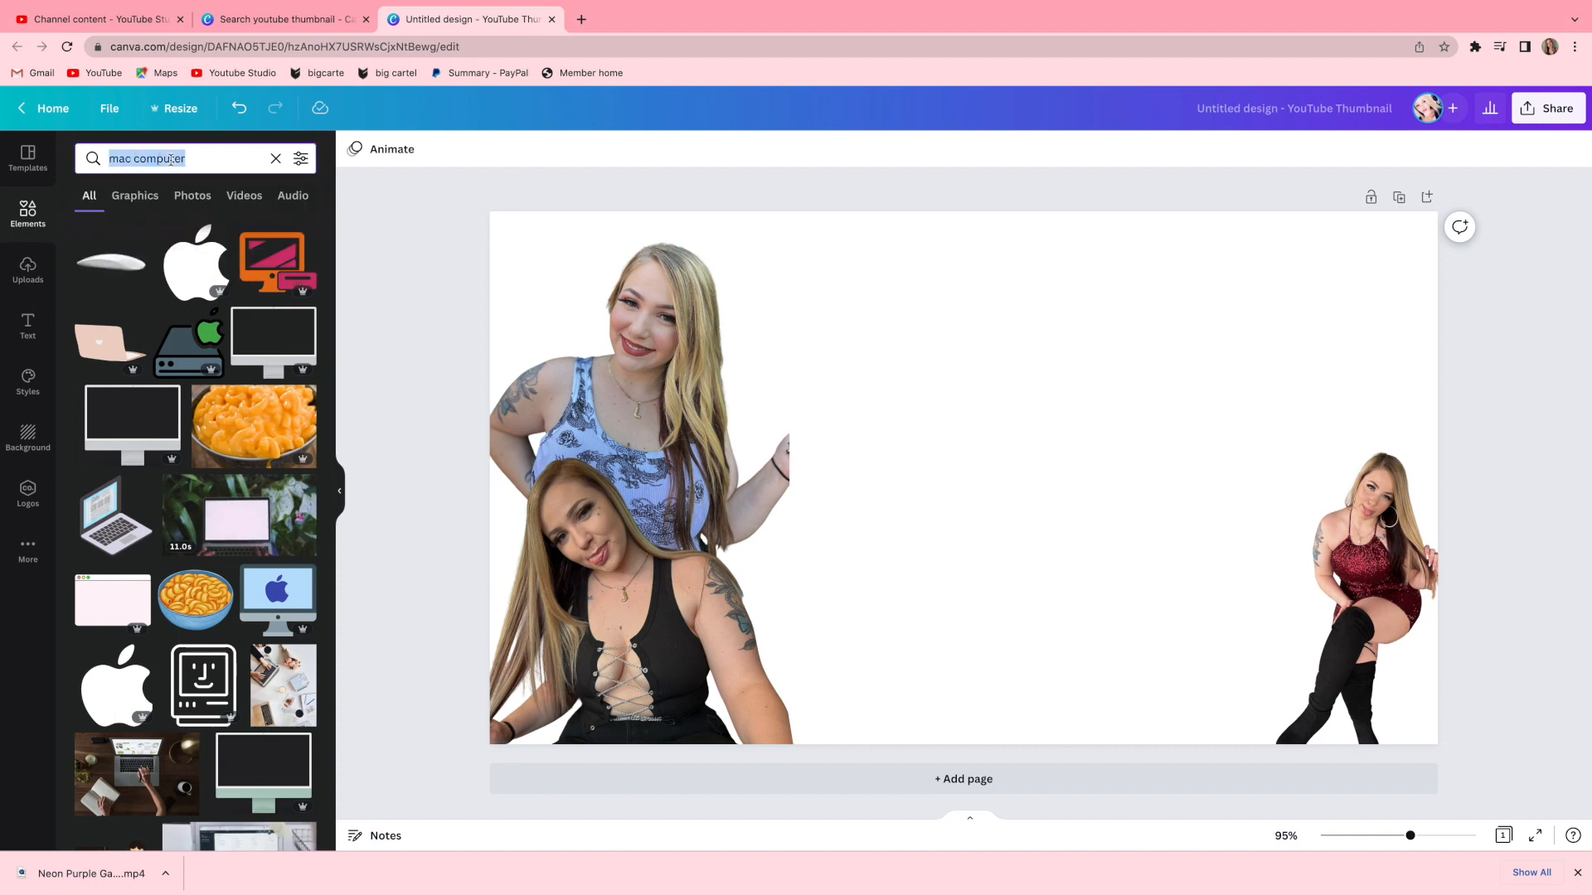
pyautogui.write('palm tree')
pyautogui.press('Return')
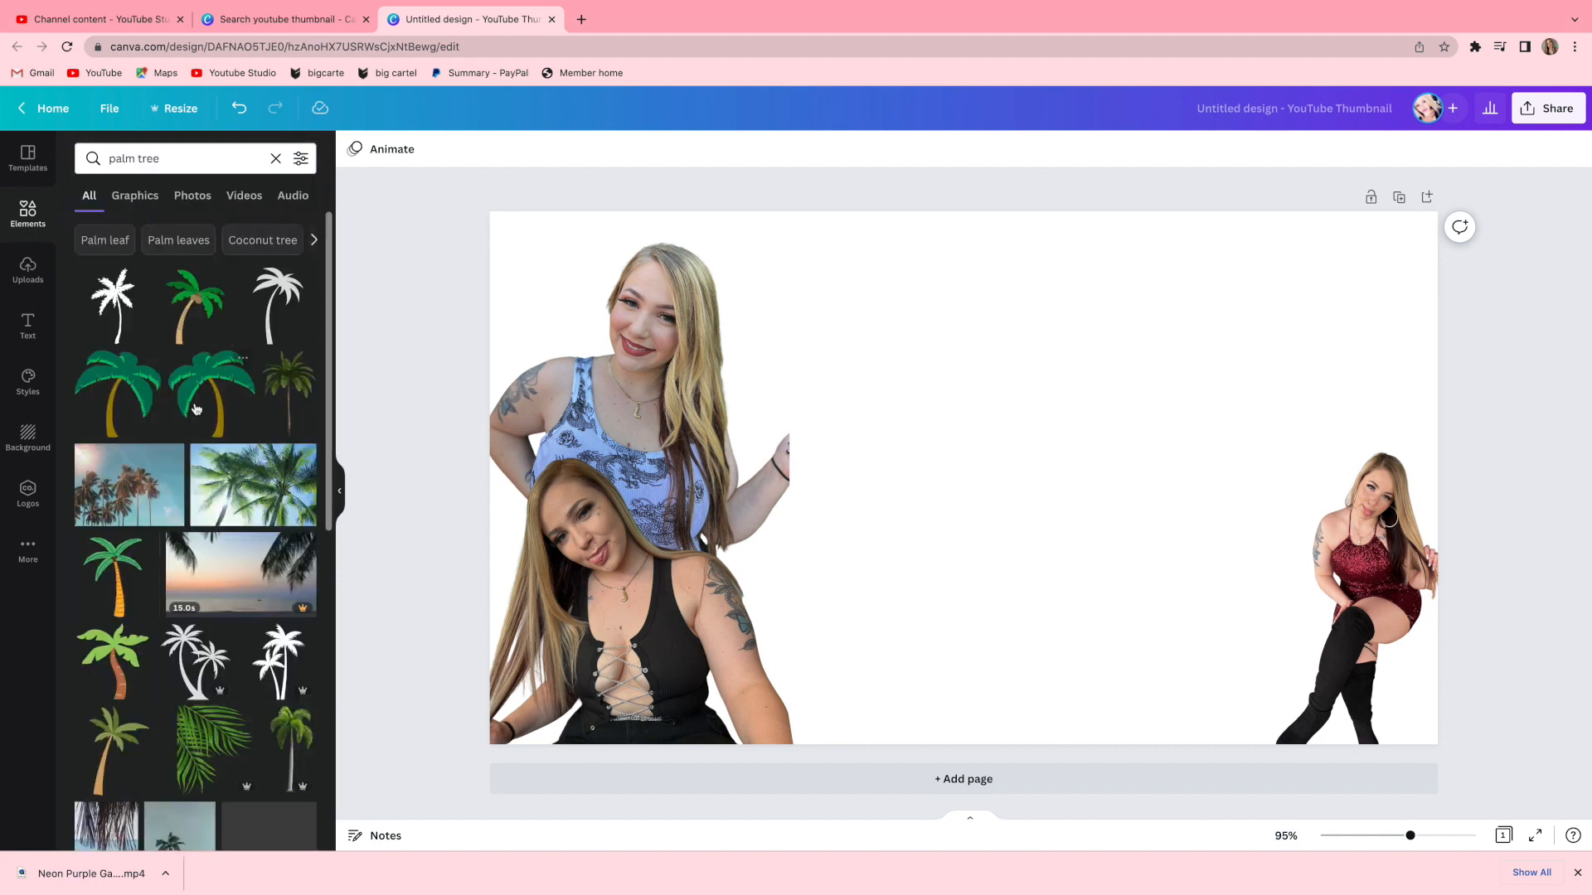
pyautogui.scroll(-10, 196, 409)
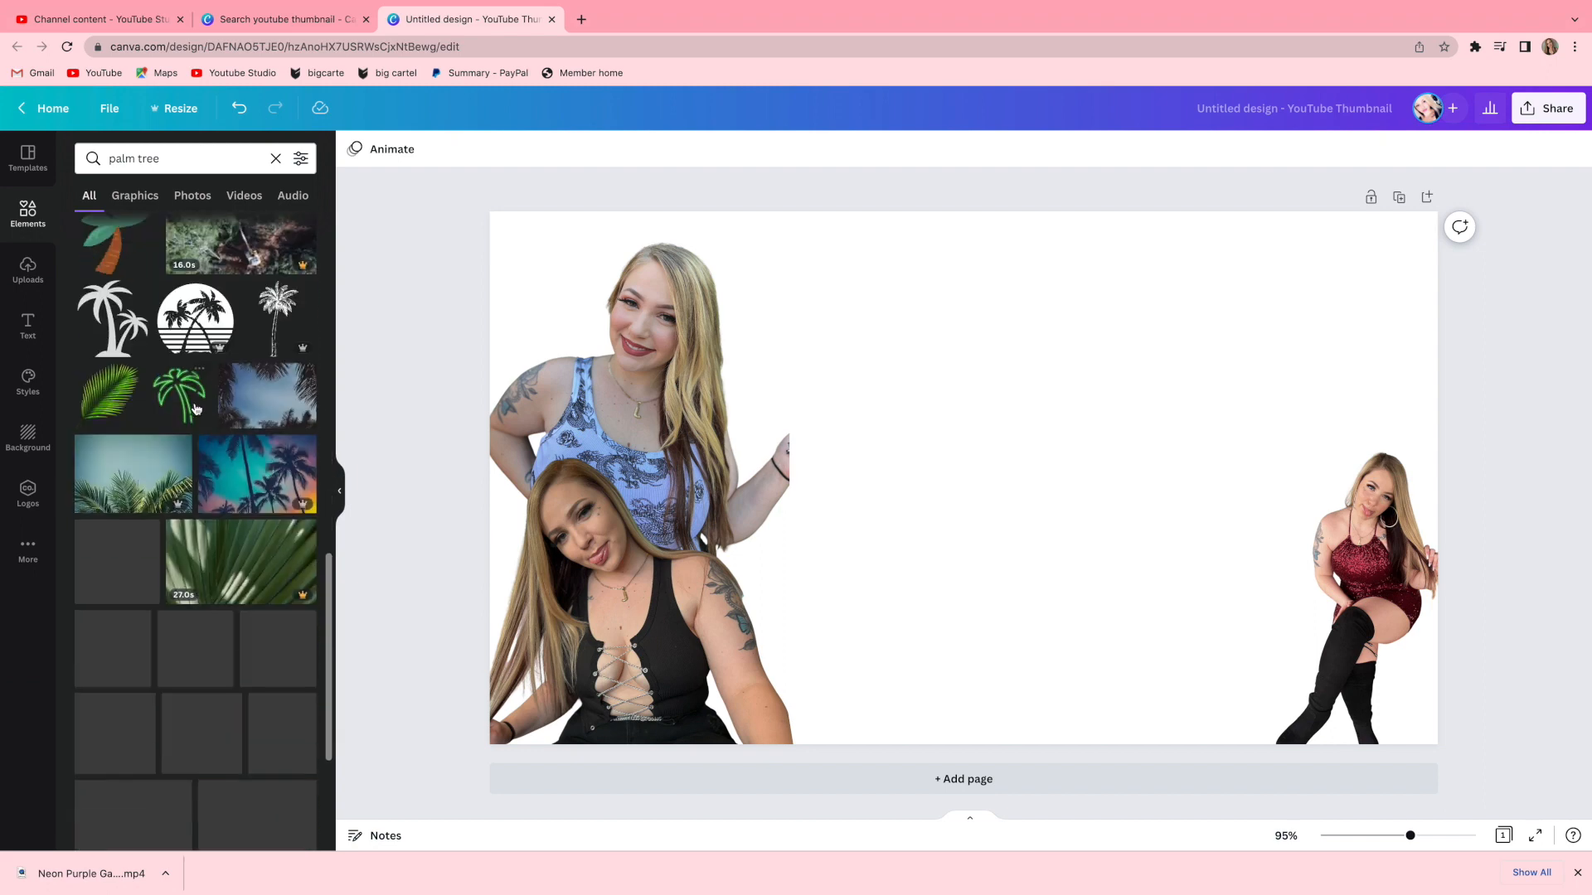
pyautogui.click(301, 158)
pyautogui.click(107, 608)
pyautogui.click(203, 665)
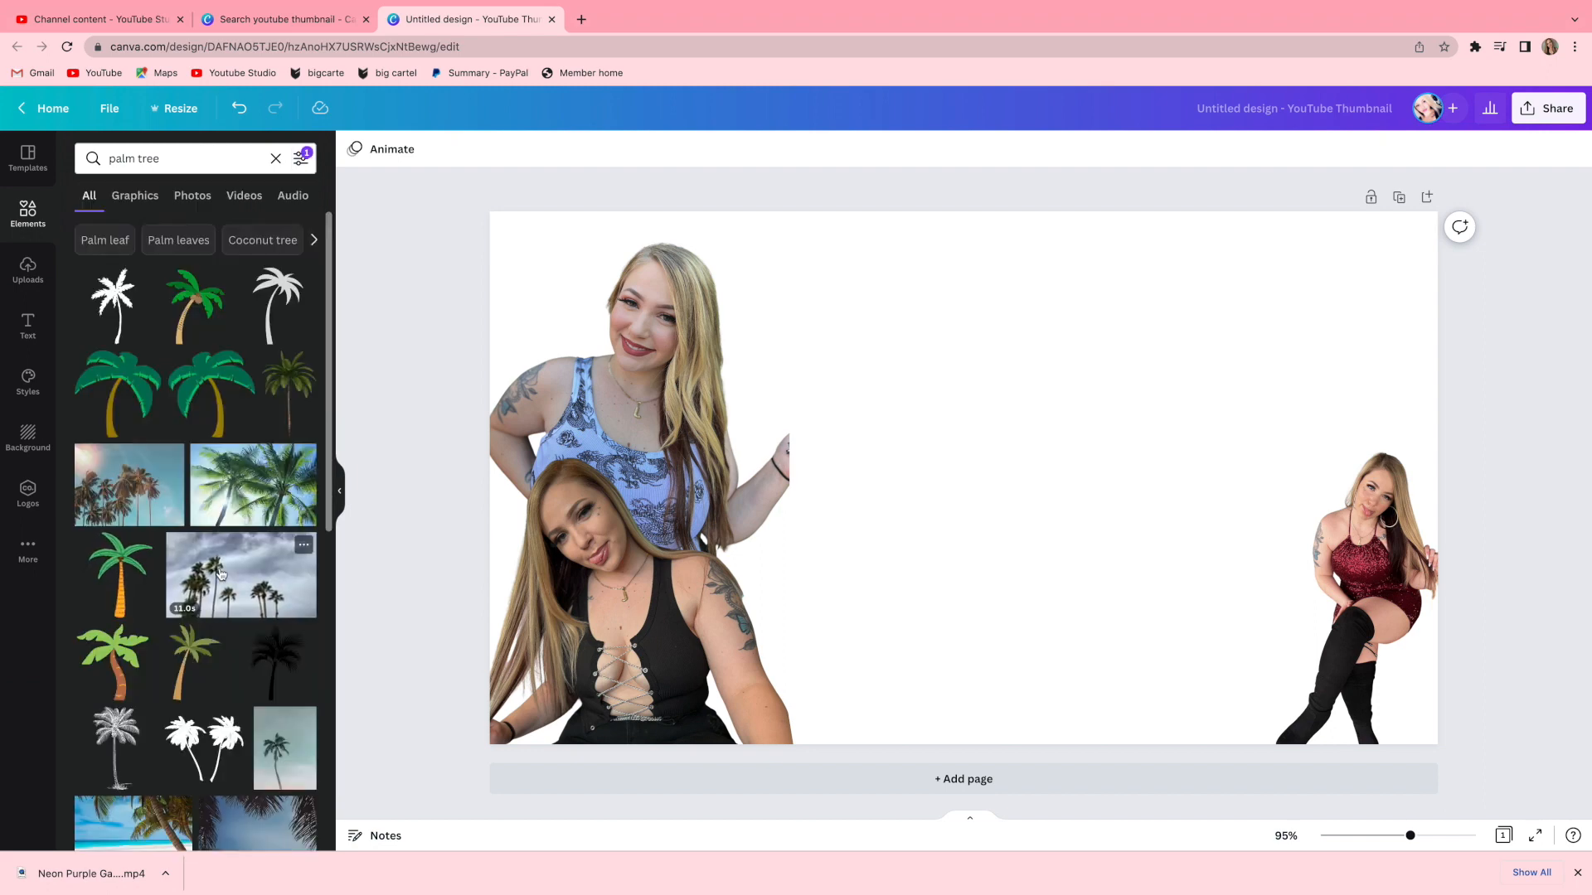
pyautogui.click(253, 485)
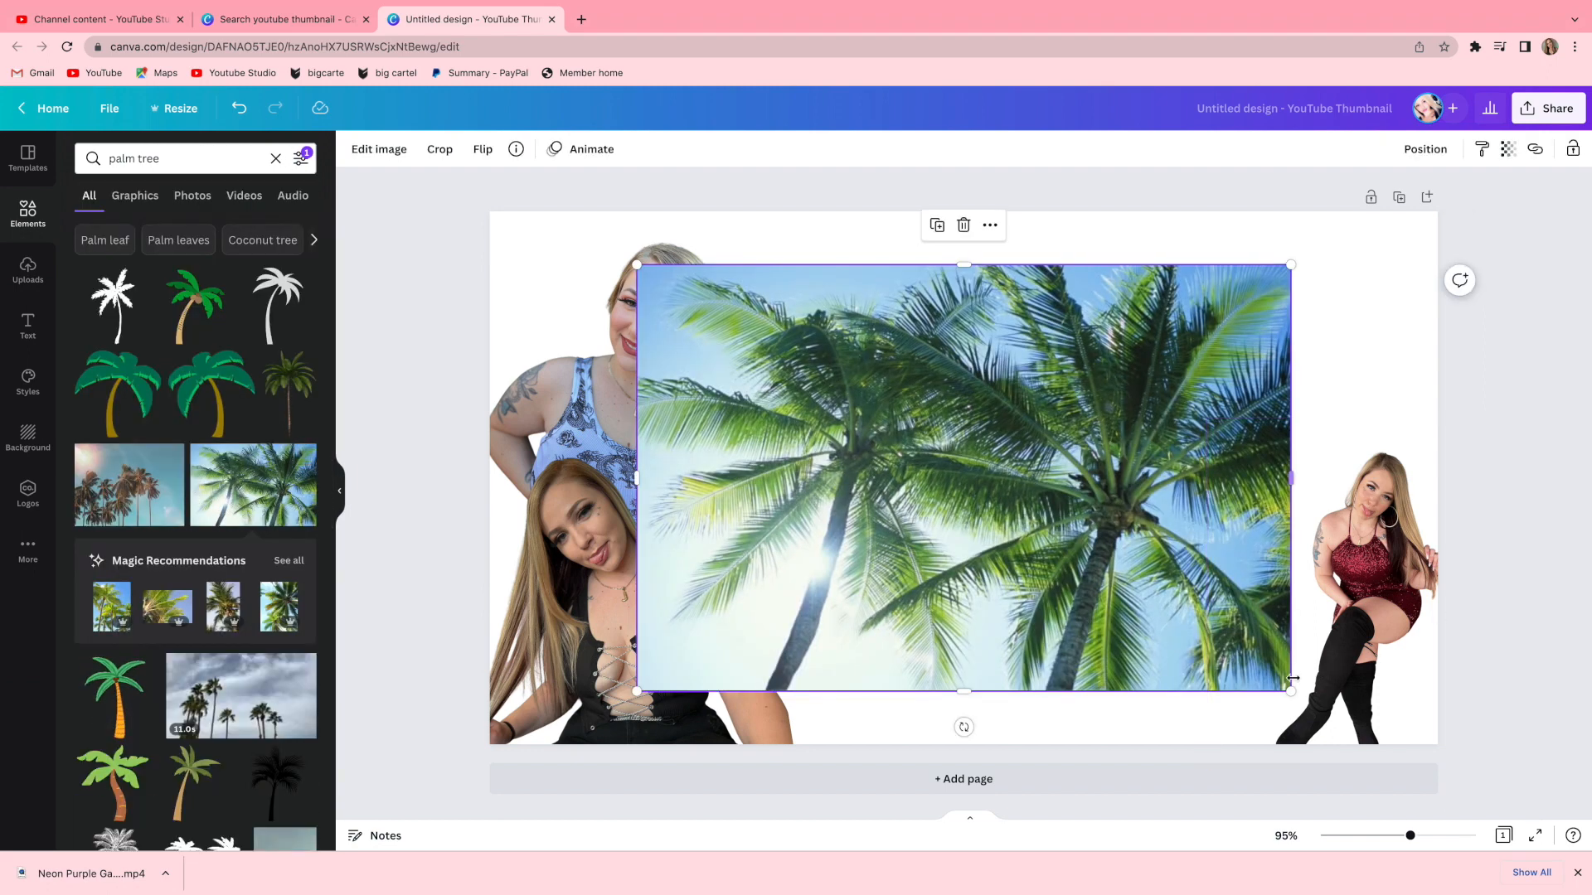
# Enlarge the palm-tree photo to cover the whole canvas and set its transparency to 25.
pyautogui.moveTo(1290, 691); pyautogui.dragTo(1566, 816)
pyautogui.moveTo(966, 611); pyautogui.dragTo(806, 549)
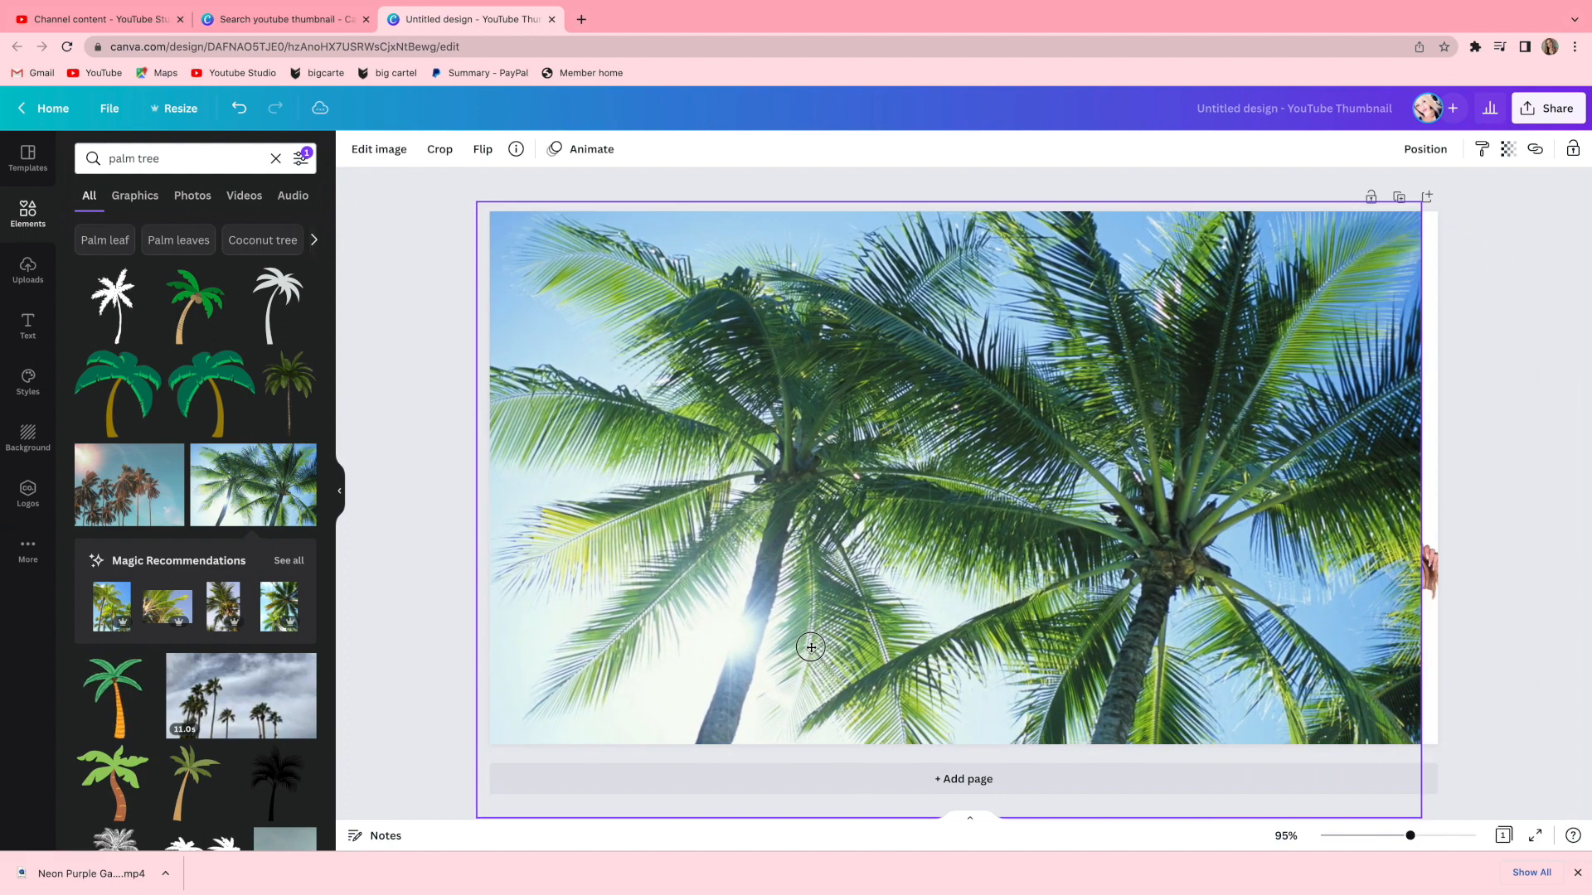
pyautogui.moveTo(1420, 817); pyautogui.dragTo(1534, 890)
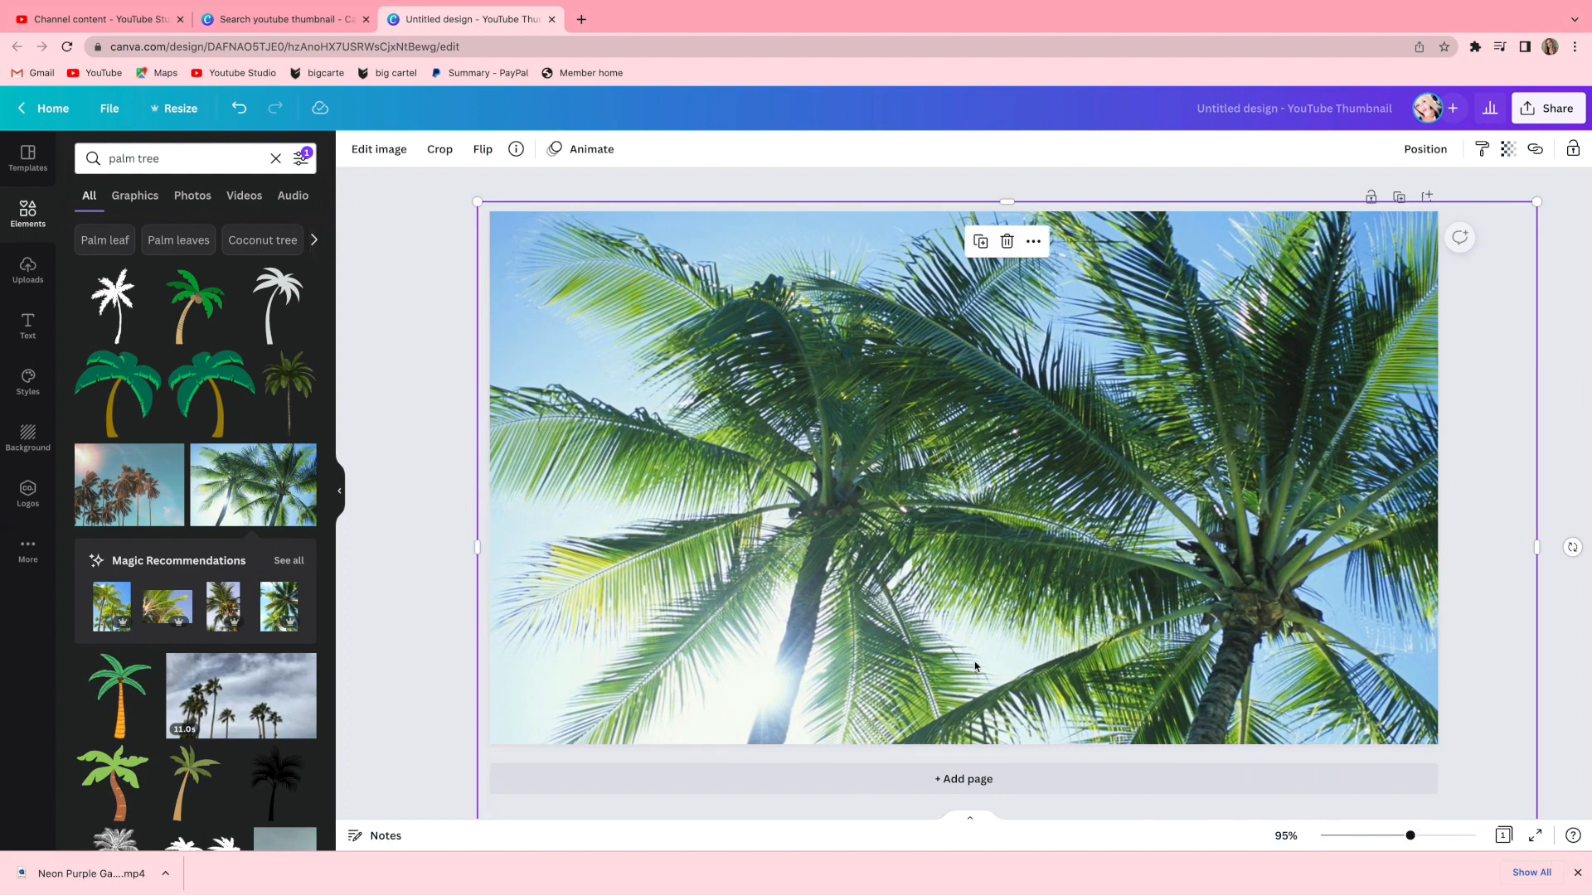
pyautogui.moveTo(960, 658); pyautogui.dragTo(917, 646)
pyautogui.click(1508, 149)
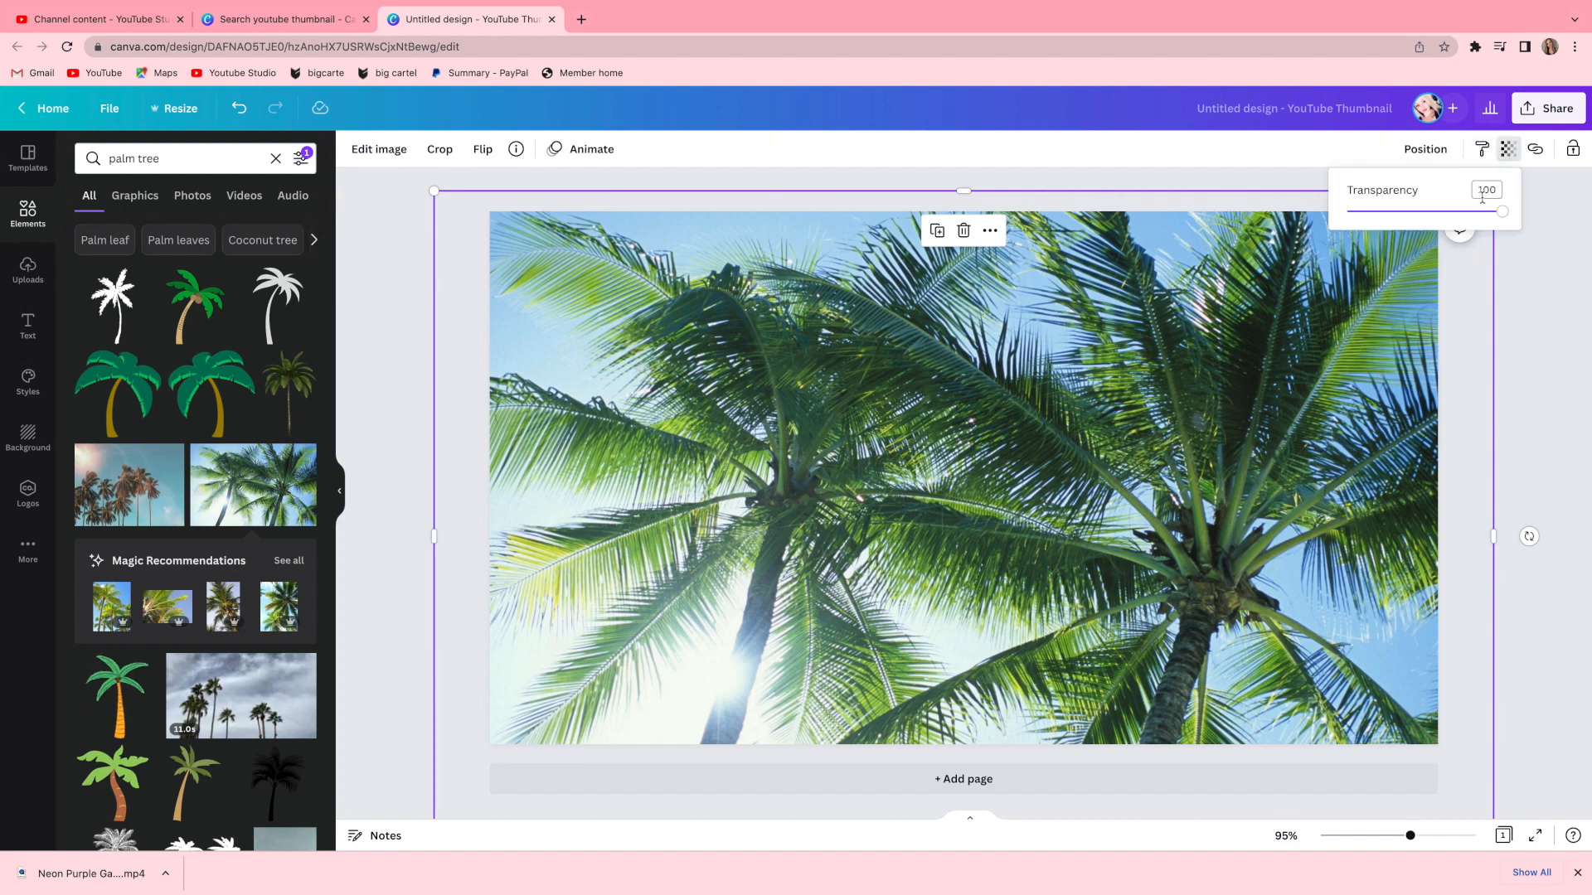
pyautogui.moveTo(1501, 212); pyautogui.dragTo(1387, 222)
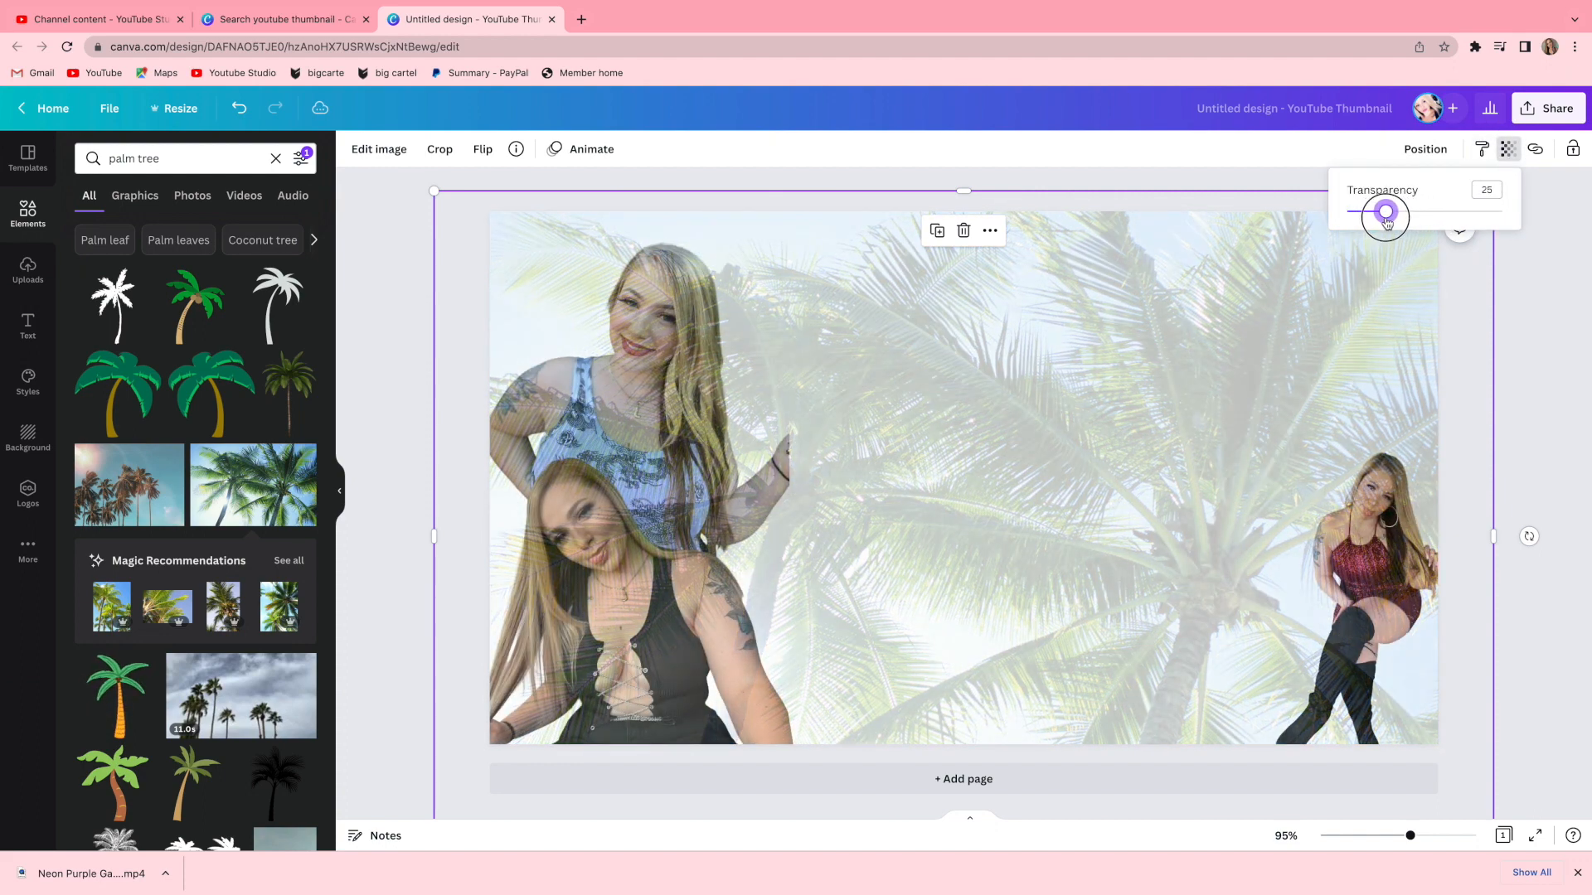
pyautogui.click(1585, 380)
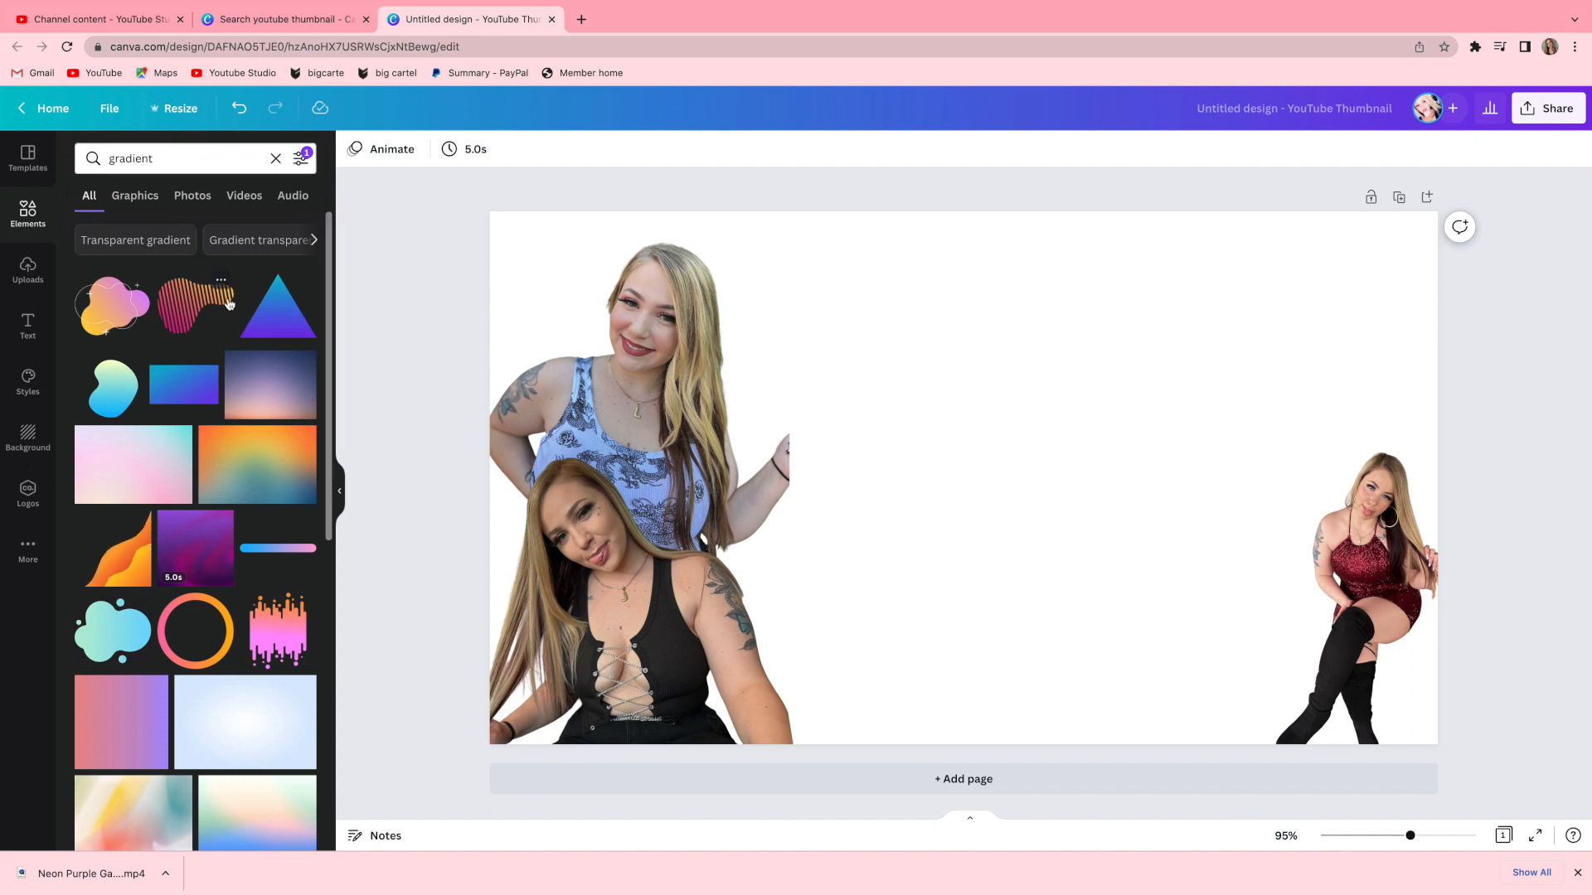
# Add a pastel gradient element, stretch it over the whole canvas, and set its transparency to 69.
pyautogui.scroll(-3, 185, 391)
pyautogui.click(253, 547)
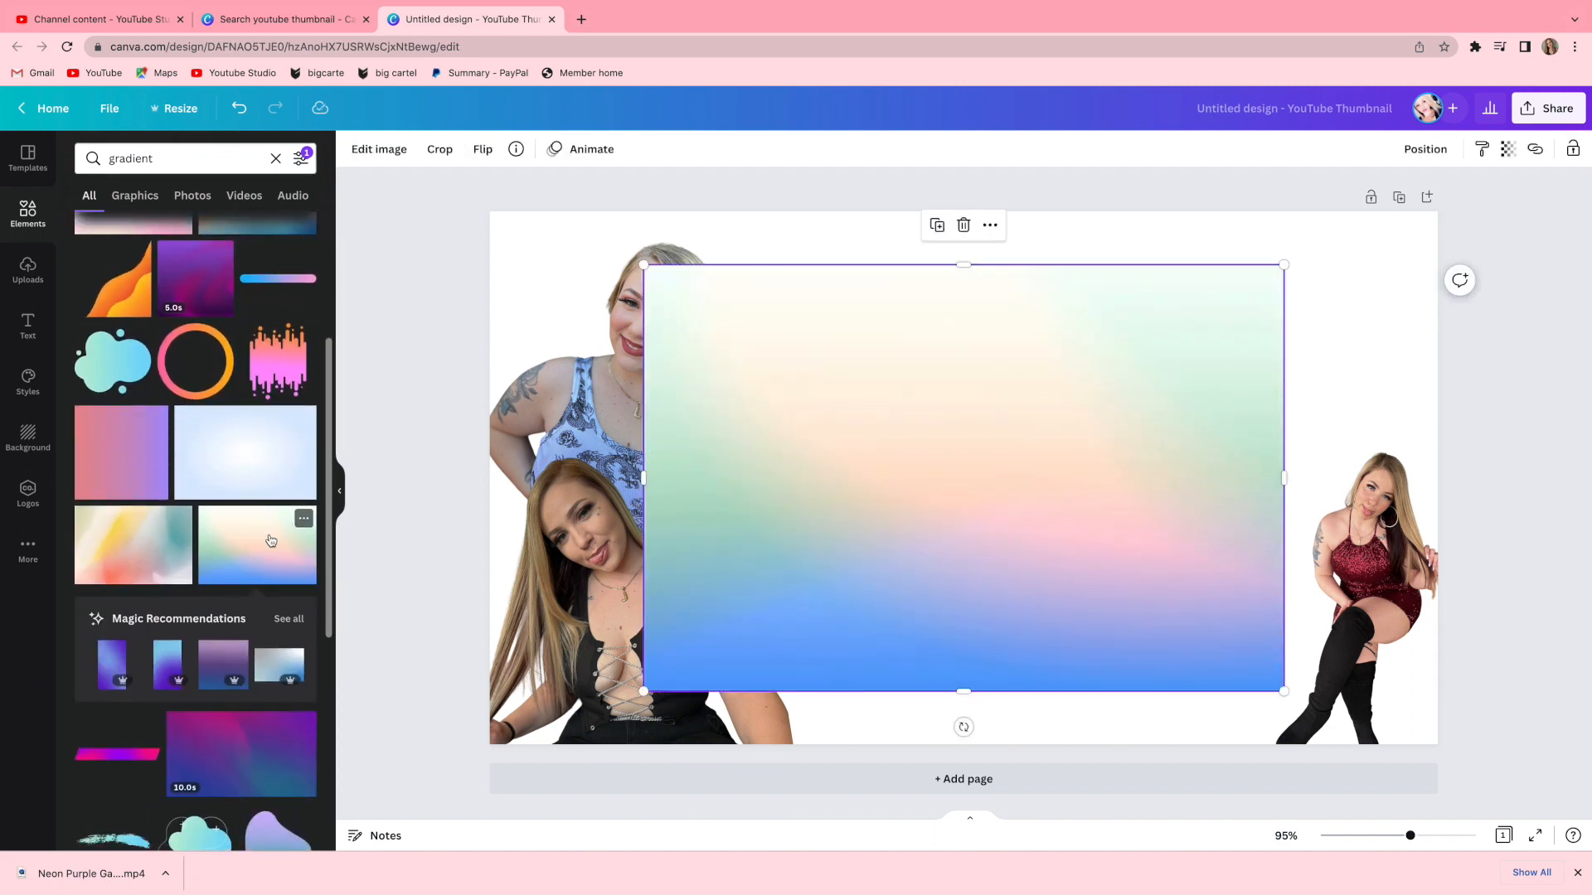
pyautogui.moveTo(898, 599); pyautogui.dragTo(782, 561)
pyautogui.moveTo(1137, 639); pyautogui.dragTo(1548, 879)
pyautogui.moveTo(1180, 657); pyautogui.dragTo(1140, 646)
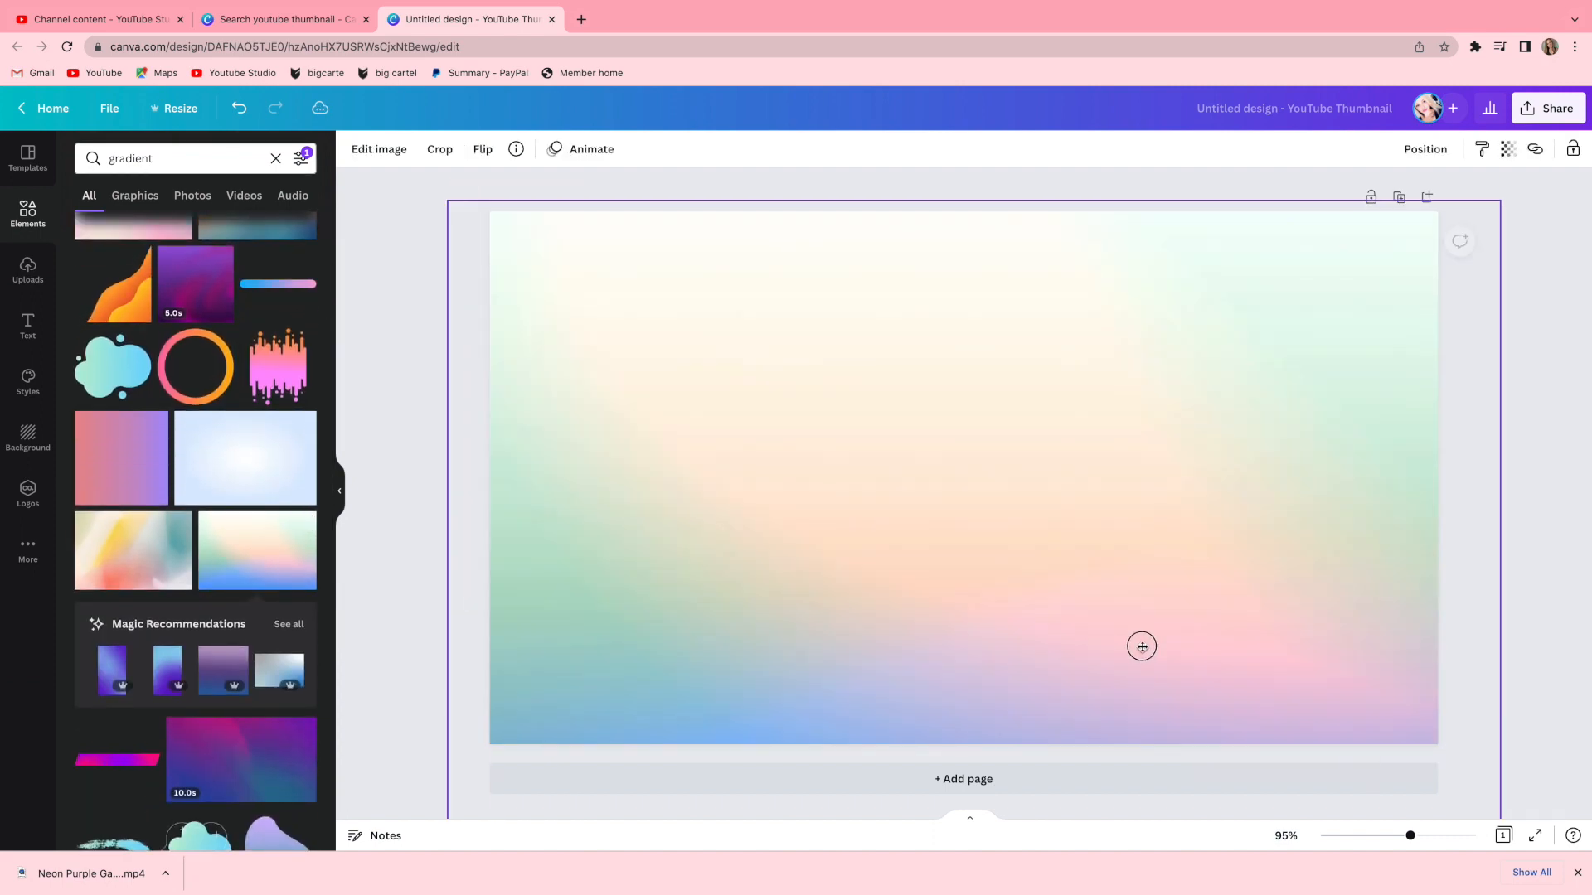
pyautogui.click(1507, 148)
pyautogui.moveTo(1501, 212); pyautogui.dragTo(1441, 214)
pyautogui.moveTo(1442, 211); pyautogui.dragTo(1455, 213)
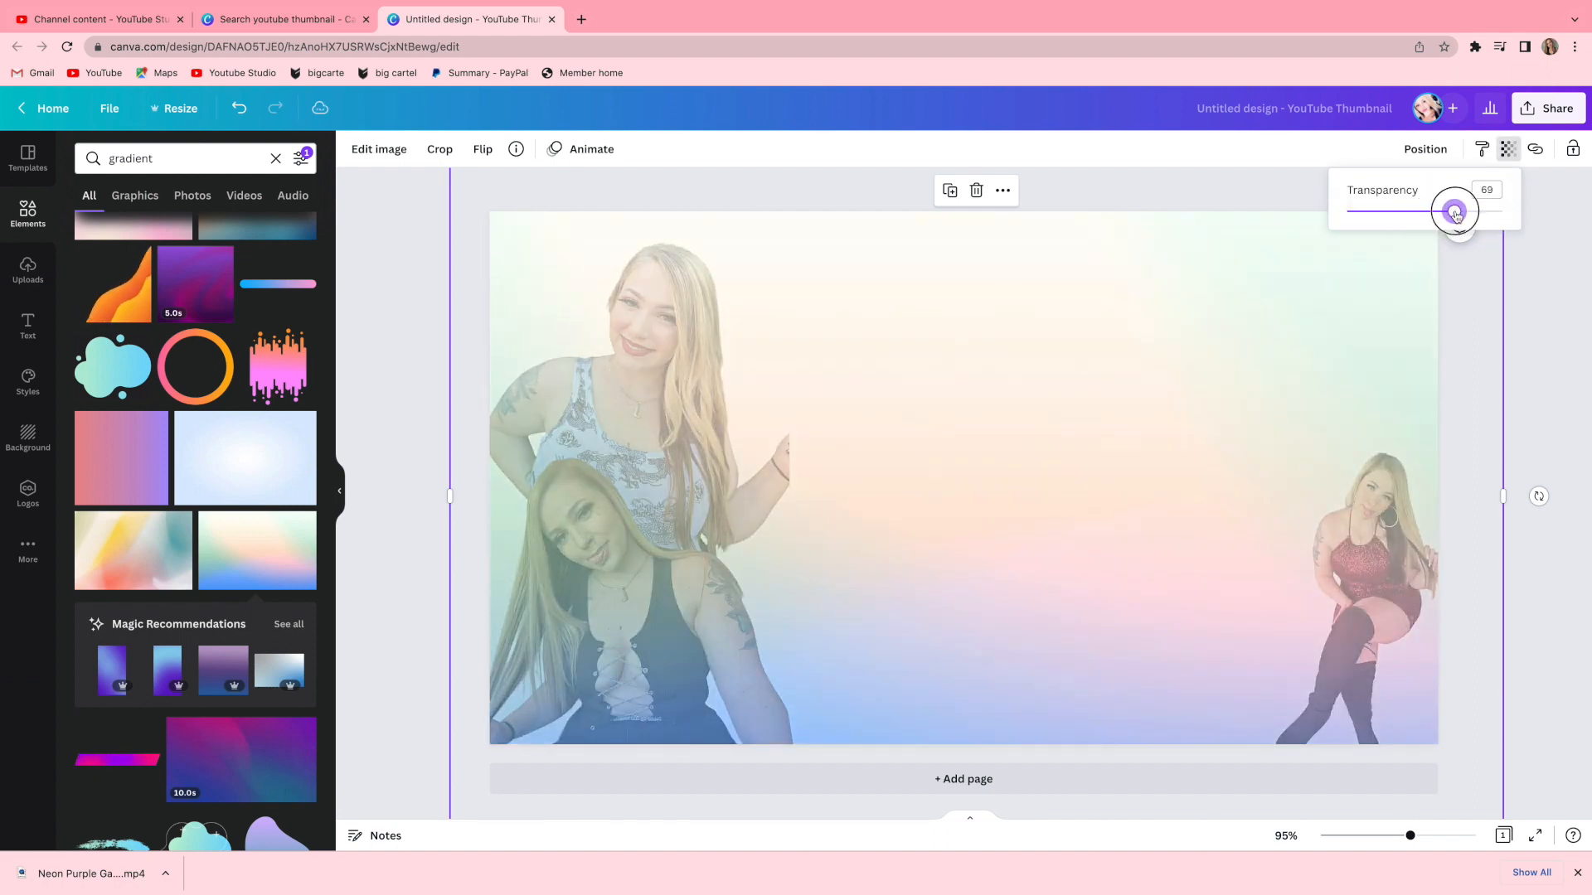
# Search the elements for computer and add a black-screen desktop monitor to the middle of the canvas.
pyautogui.click(1561, 346)
pyautogui.press('BackSpace')
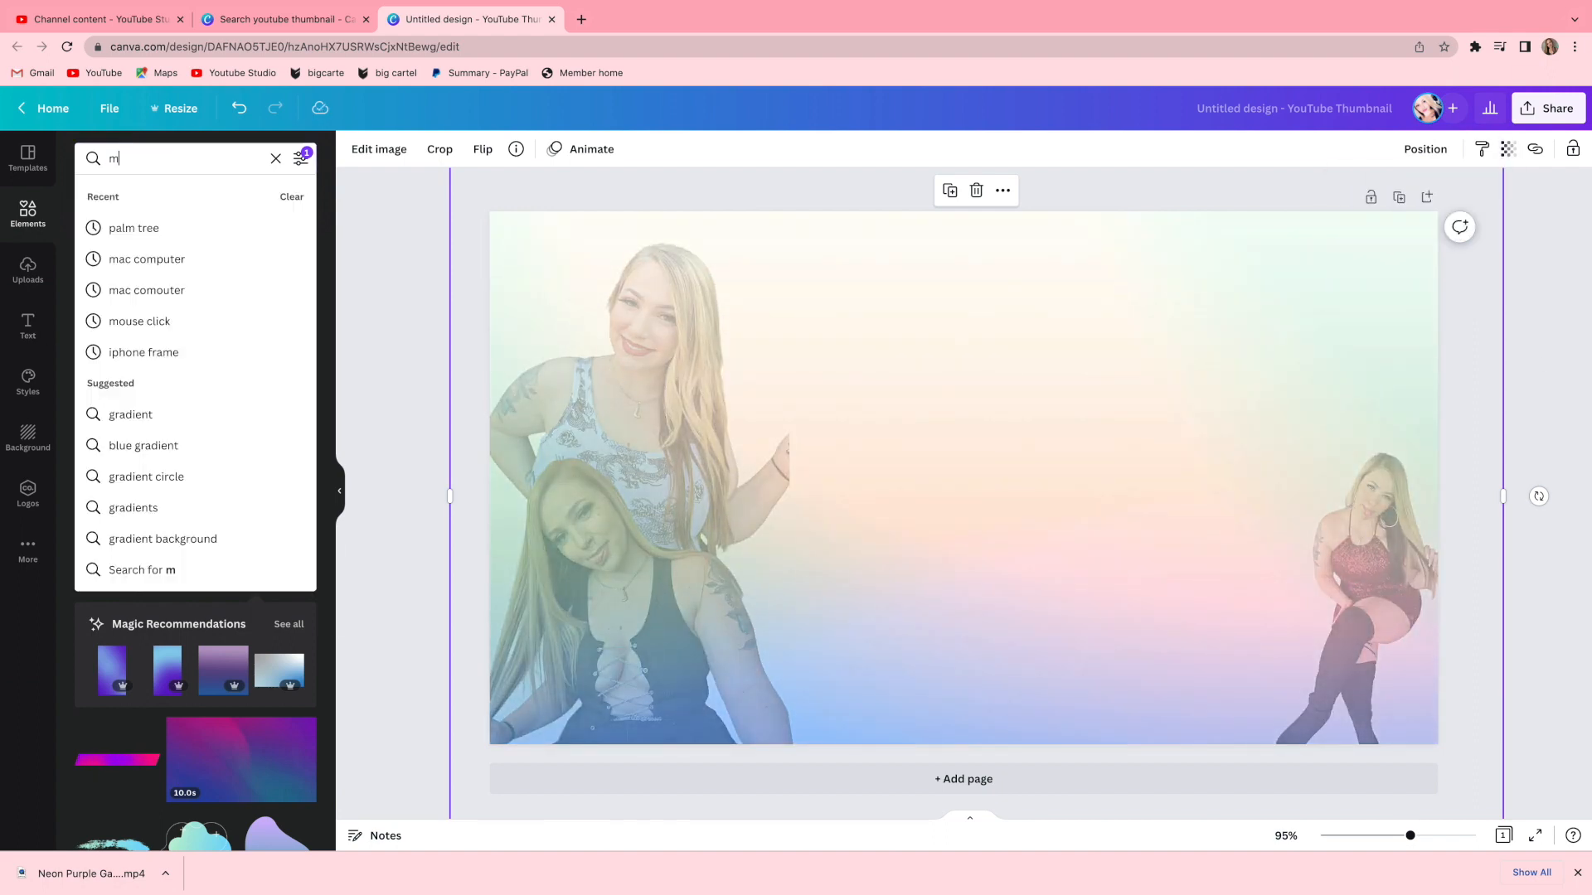
pyautogui.write('computer')
pyautogui.press('Return')
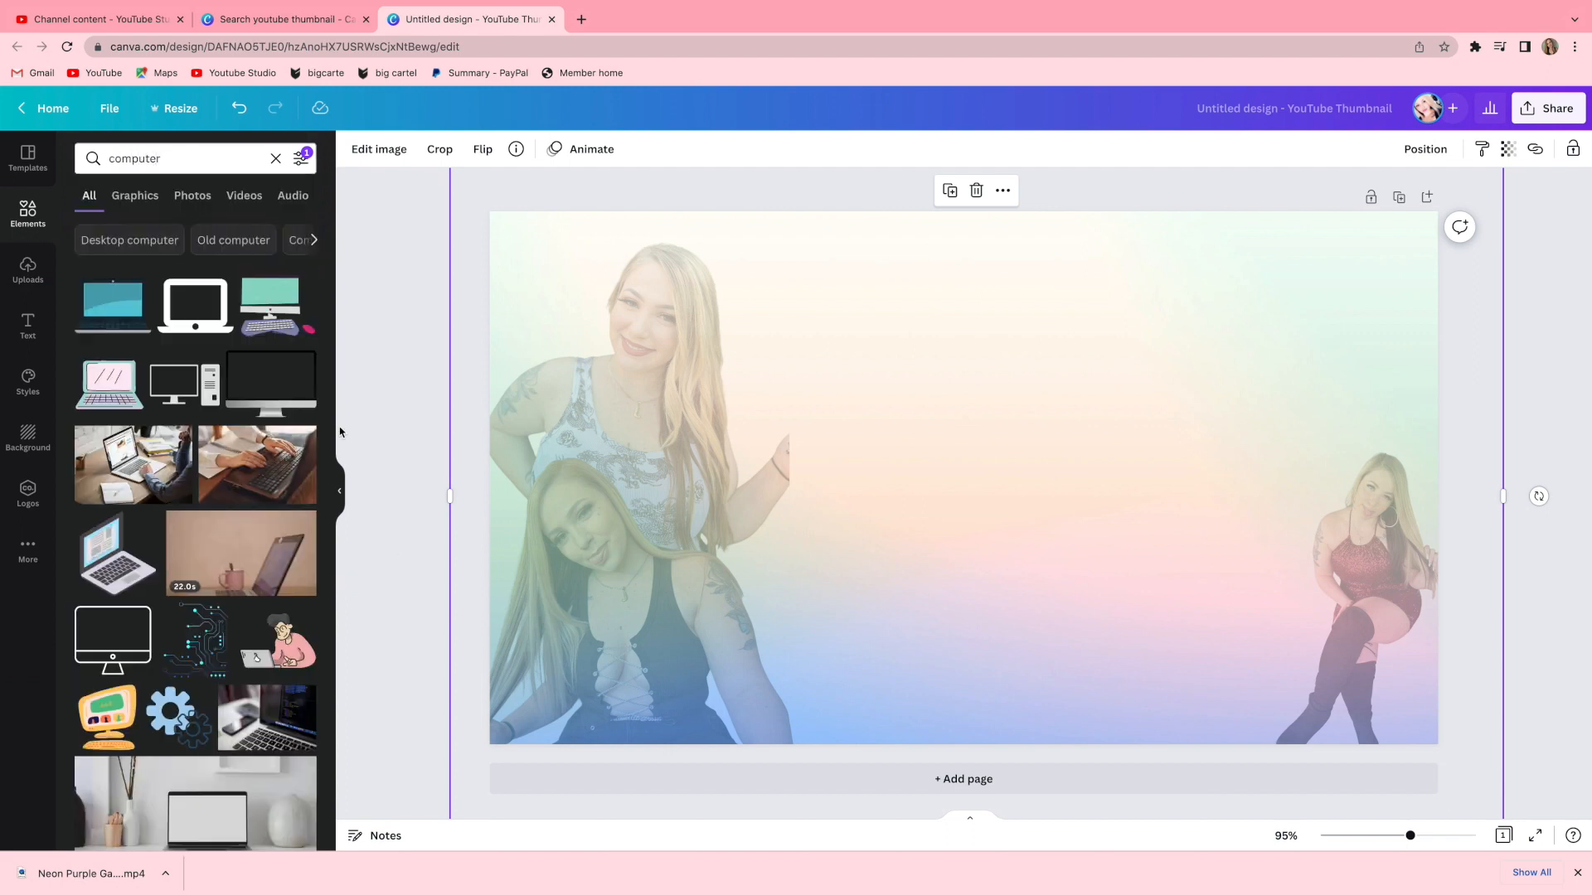
pyautogui.click(271, 382)
pyautogui.moveTo(984, 594); pyautogui.dragTo(1079, 656)
# Resize and reposition the monitor in the centre between the cutouts.
pyautogui.click(1382, 563)
pyautogui.click(1532, 572)
pyautogui.click(1012, 604)
pyautogui.moveTo(777, 323)
pyautogui.mouseDown()
pyautogui.moveTo(784, 308)
pyautogui.moveTo(763, 309)
pyautogui.mouseUp()
pyautogui.moveTo(982, 659); pyautogui.dragTo(971, 655)
pyautogui.click(407, 514)
# Open the existing LEXIROSS thumbnail design from the home page.
pyautogui.click(281, 18)
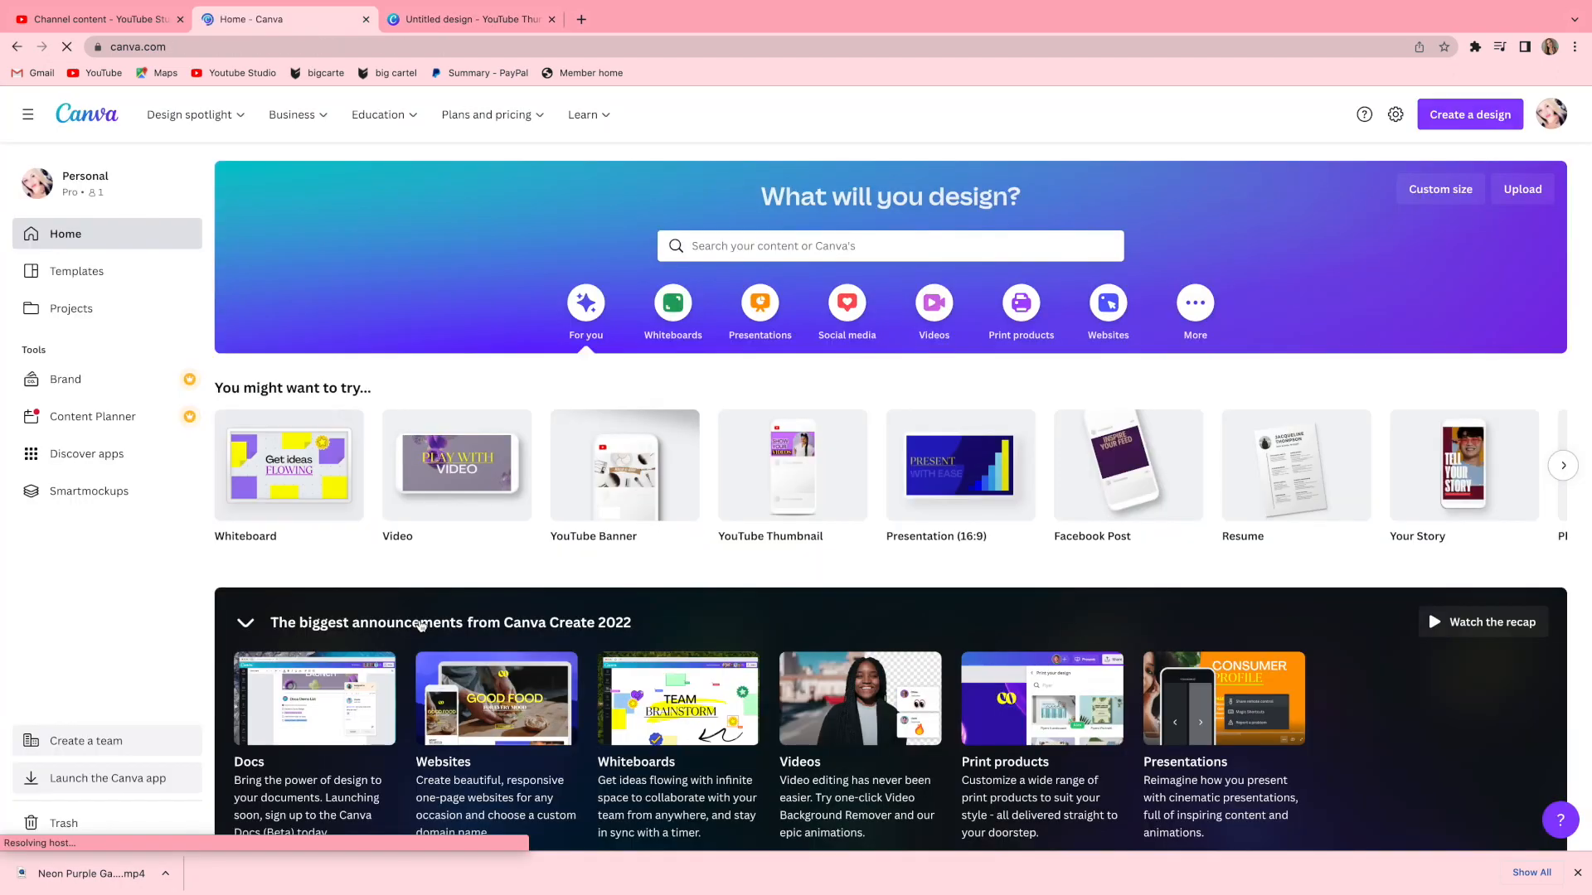
pyautogui.scroll(-10, 821, 500)
pyautogui.click(821, 500)
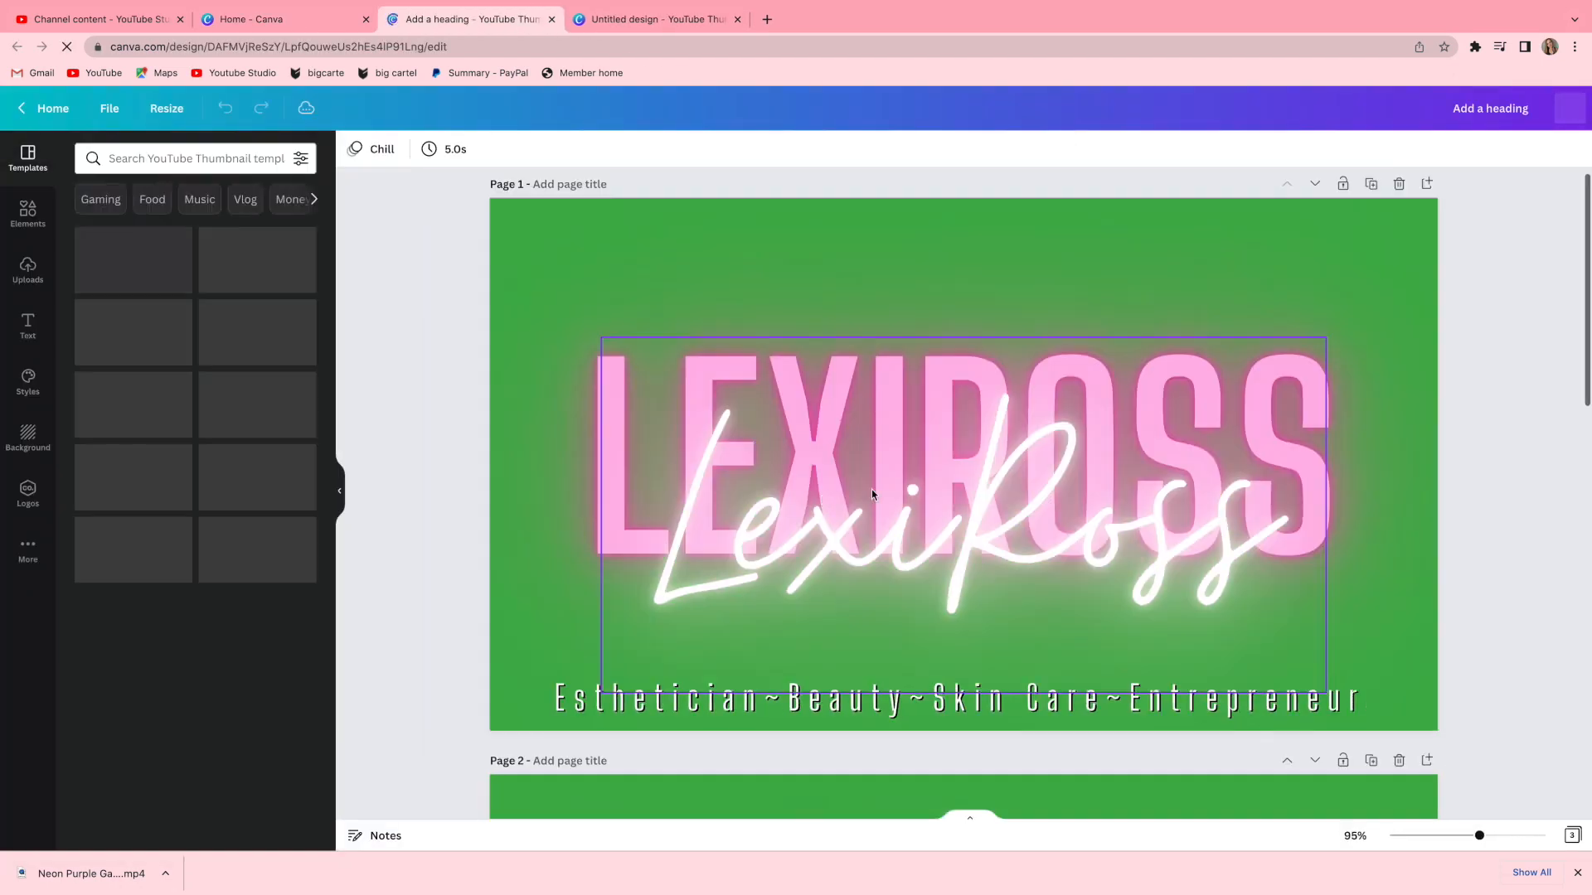
# Preview the LEXIROSS design's animation, pausing and scrubbing to the frame showing the full title.
pyautogui.click(1394, 238)
pyautogui.click(1573, 299)
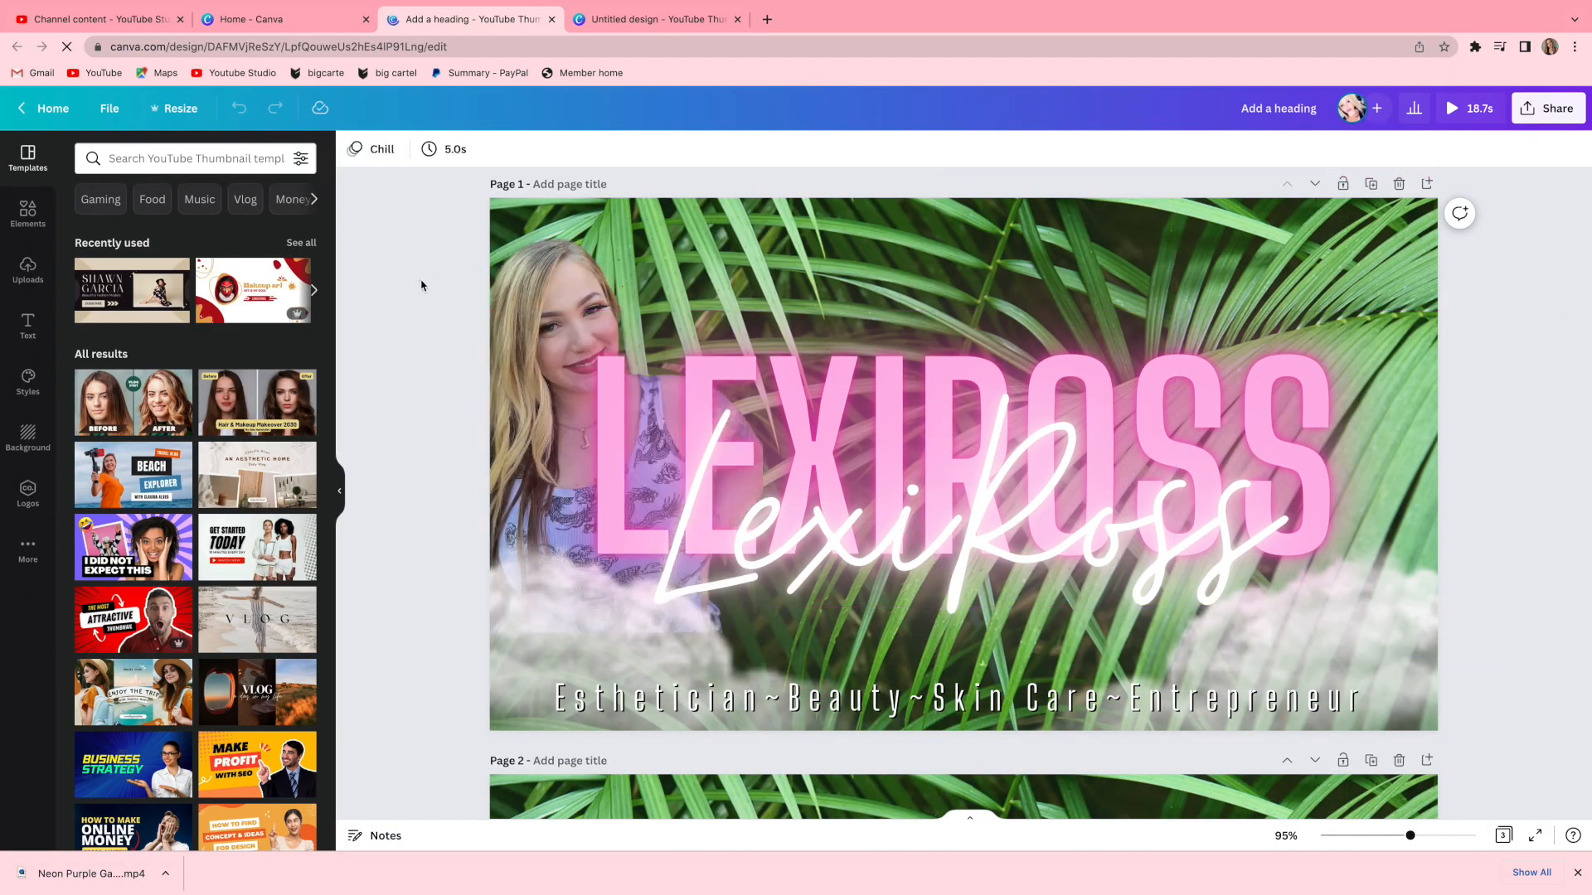
pyautogui.click(1396, 242)
pyautogui.click(1558, 362)
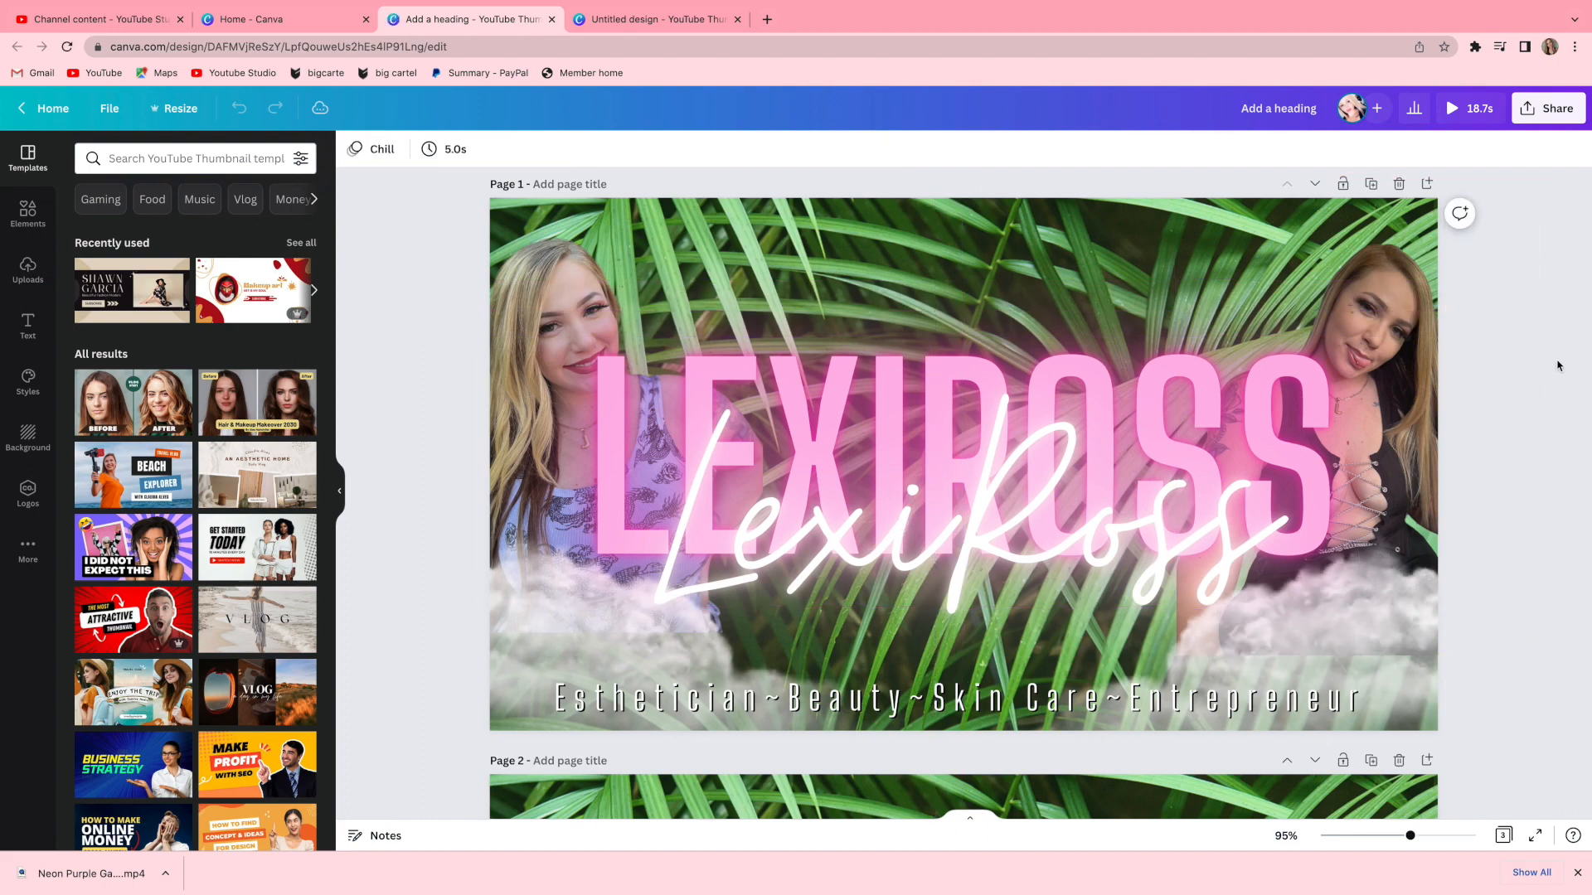
pyautogui.click(1489, 107)
pyautogui.click(1478, 321)
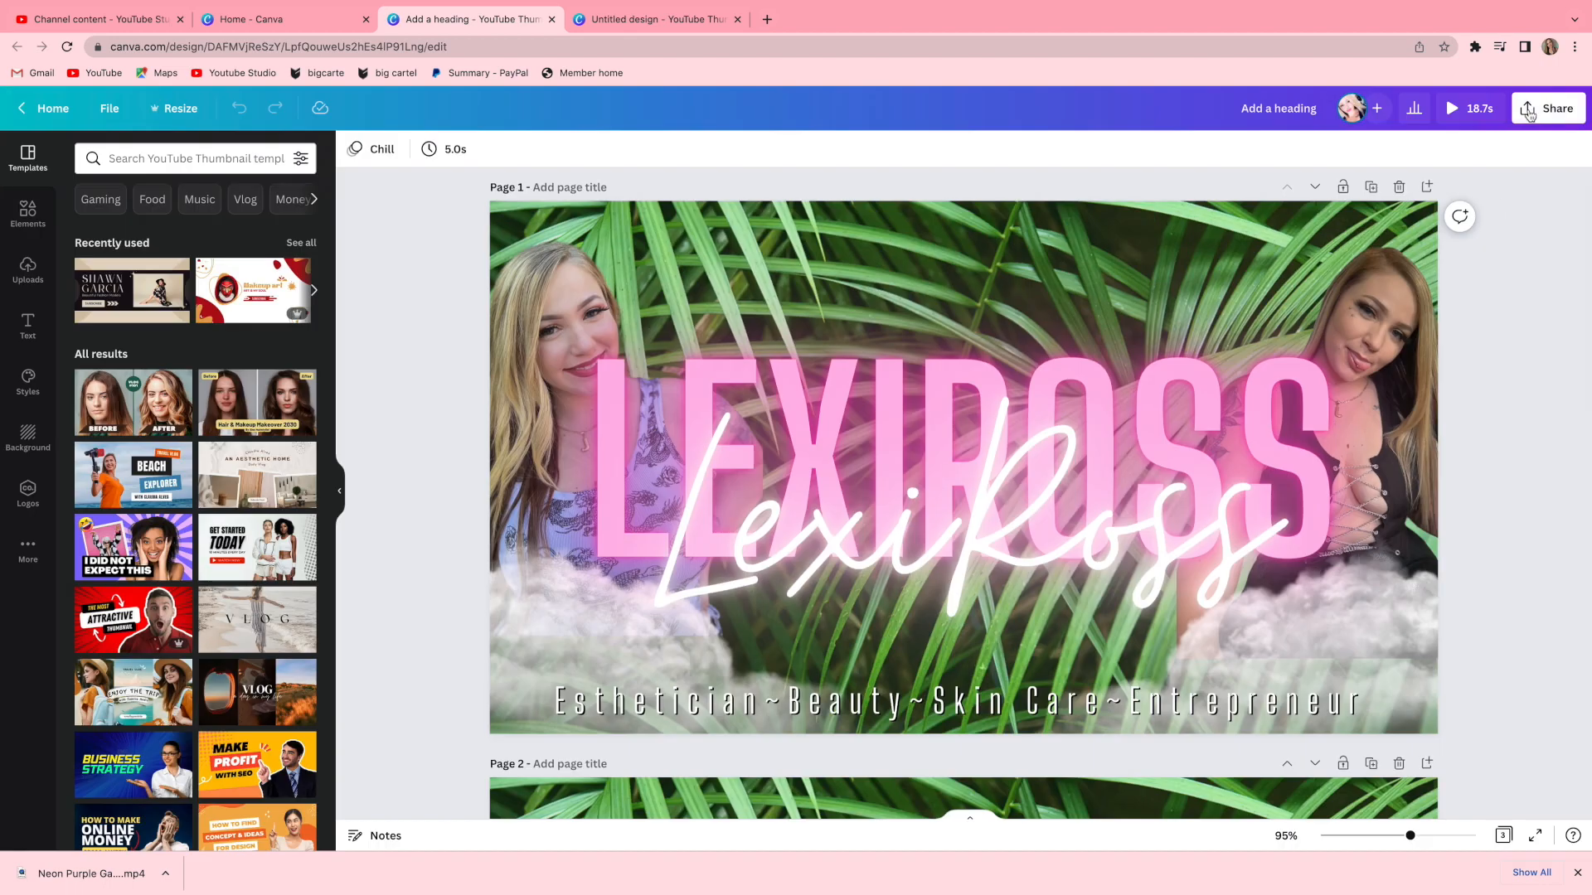
pyautogui.click(1468, 108)
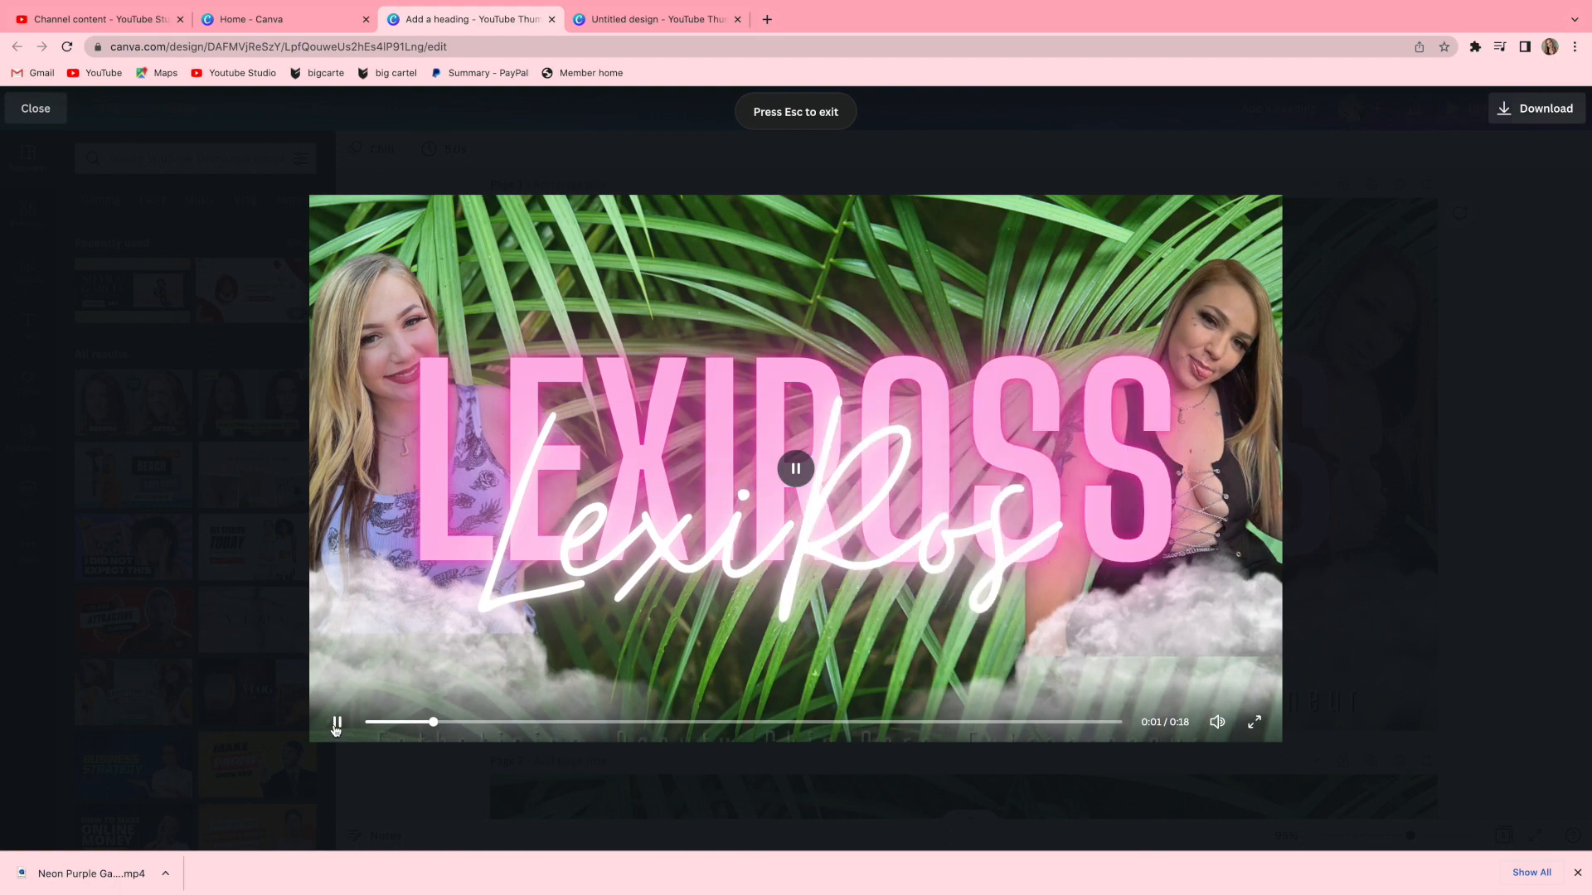
pyautogui.click(335, 723)
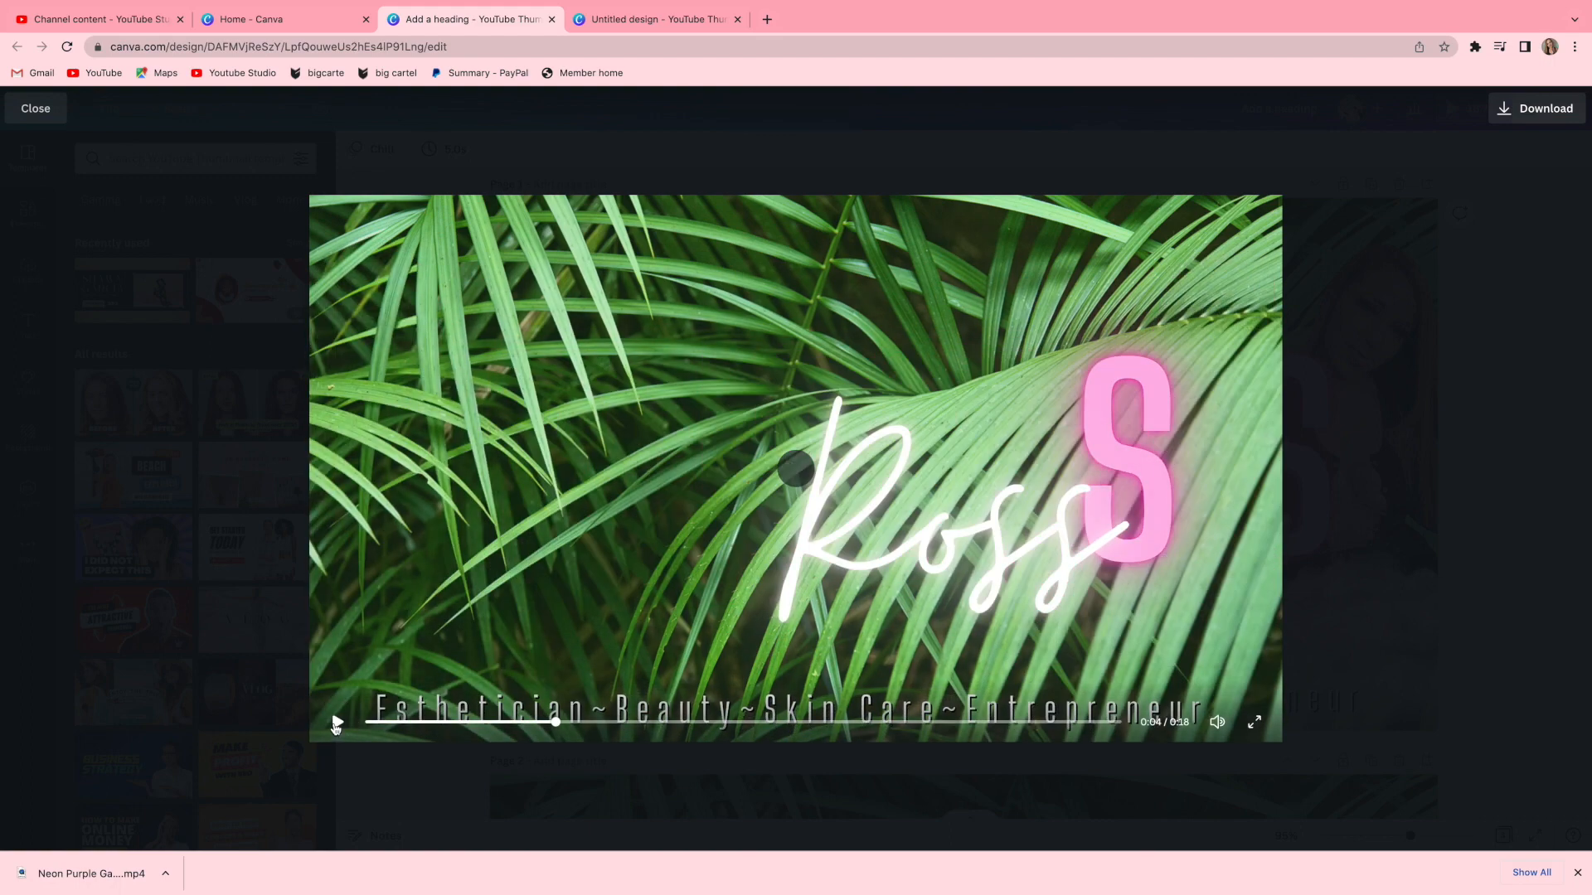
pyautogui.moveTo(558, 726); pyautogui.dragTo(524, 735)
pyautogui.press('Escape')
pyautogui.click(1468, 107)
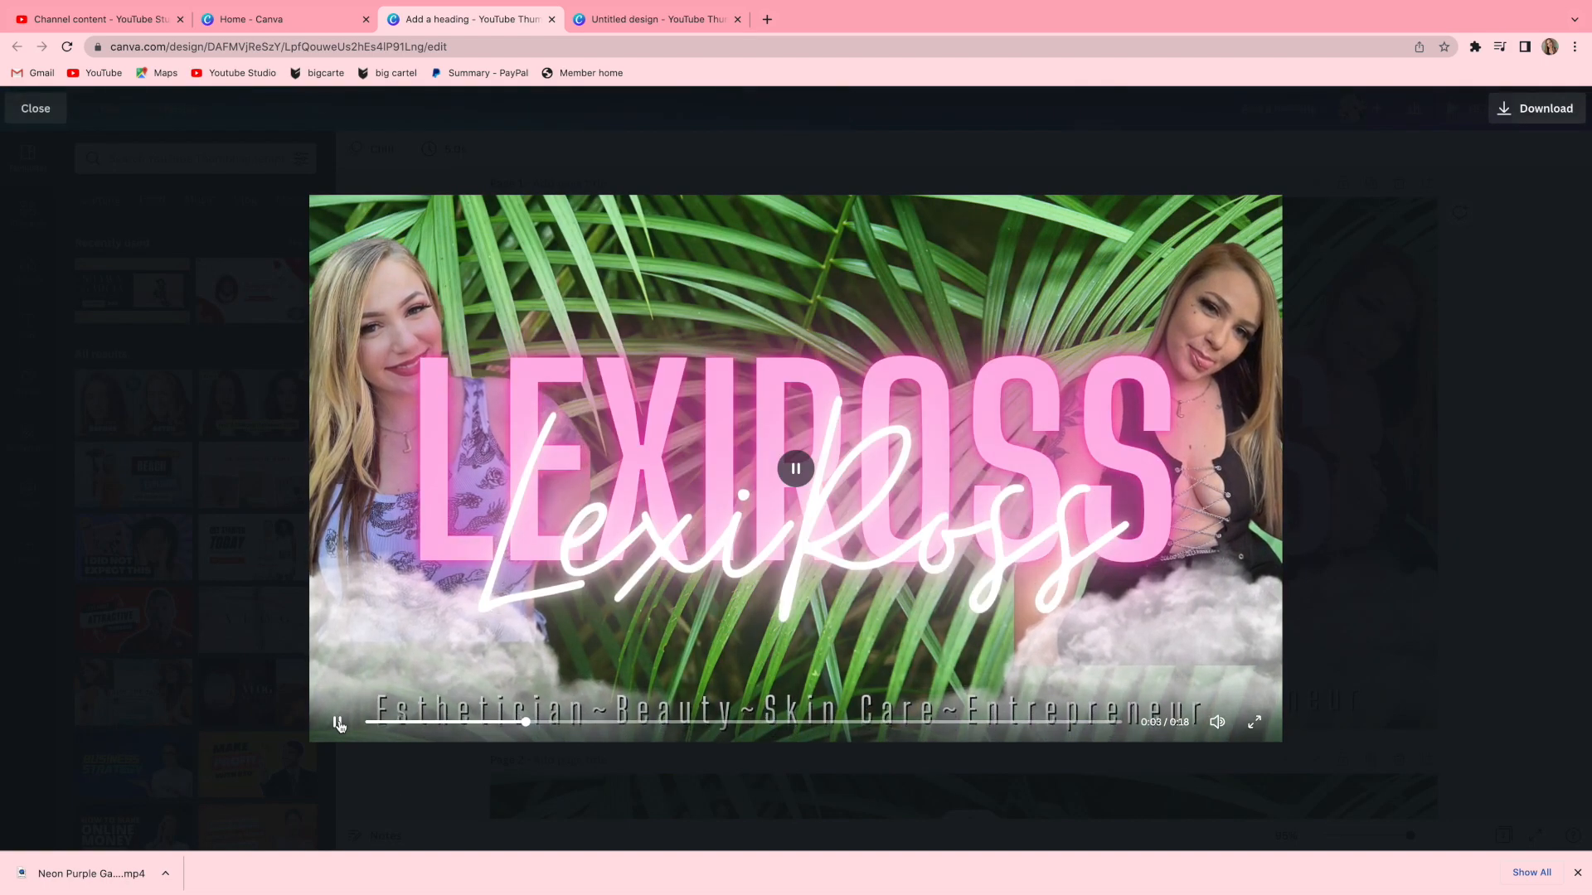
pyautogui.click(337, 724)
pyautogui.moveTo(560, 721); pyautogui.dragTo(530, 723)
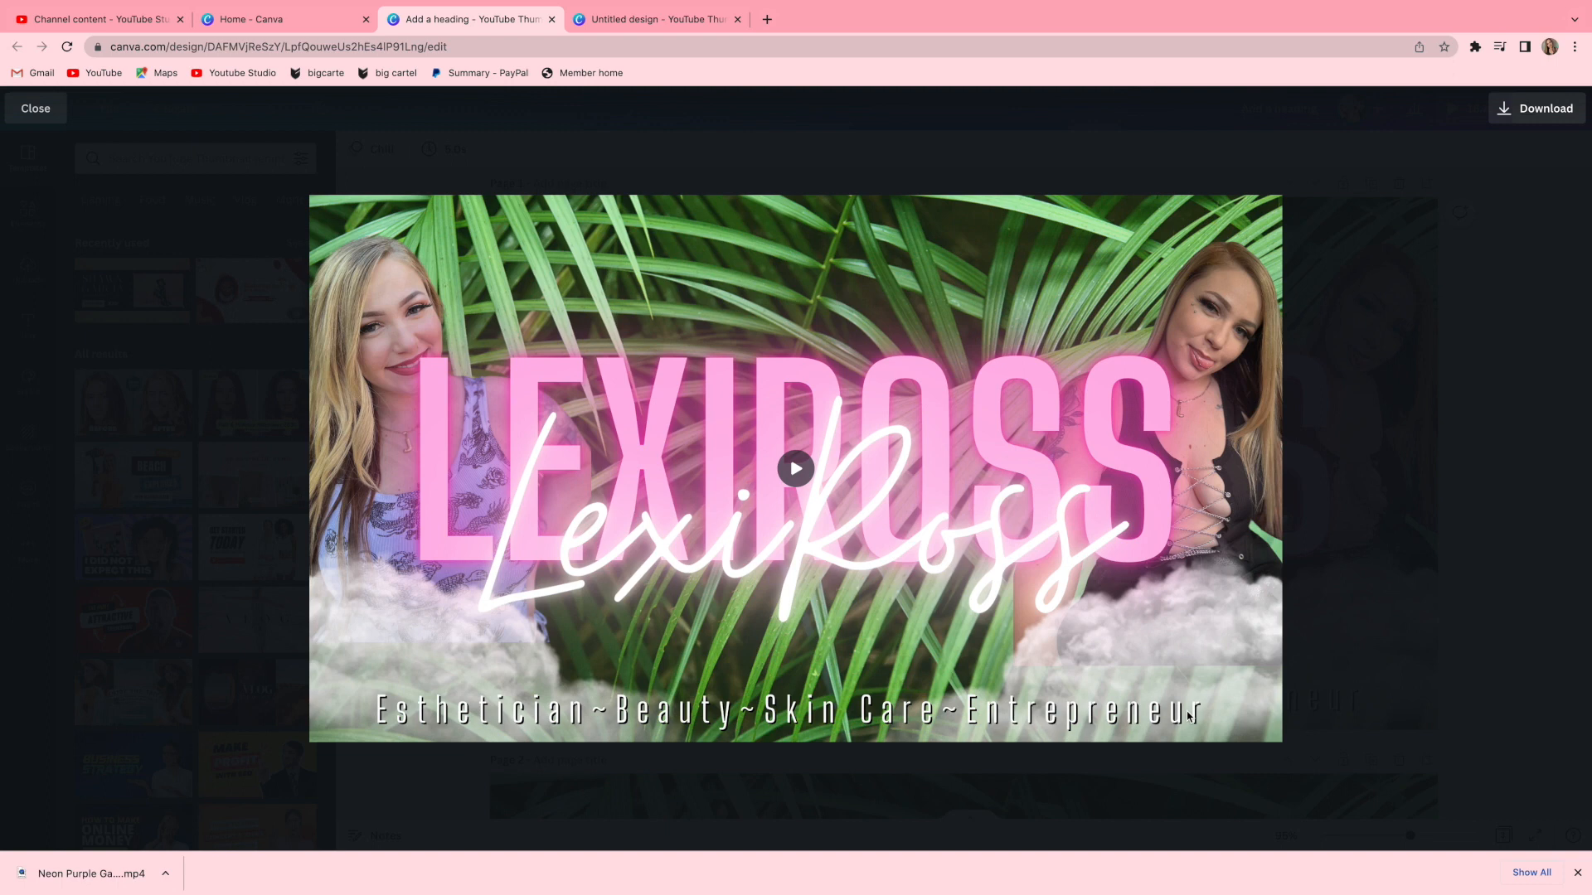
# Take a screenshot of the preview frame and save it to Photos.
pyautogui.press('shift+super+3')
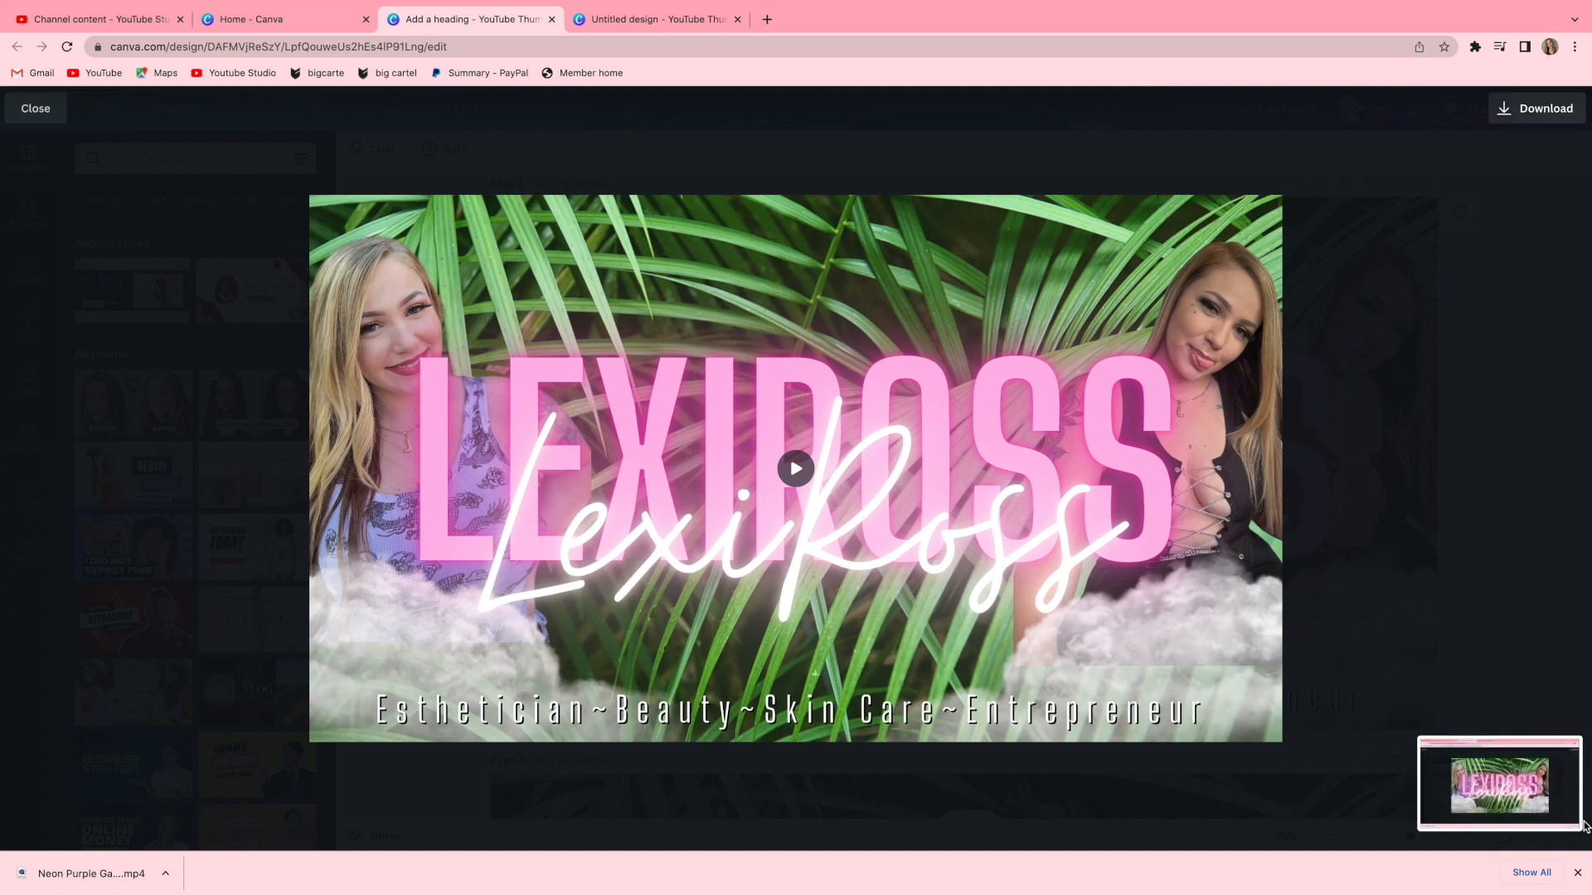
pyautogui.click(1522, 800)
pyautogui.click(1488, 76)
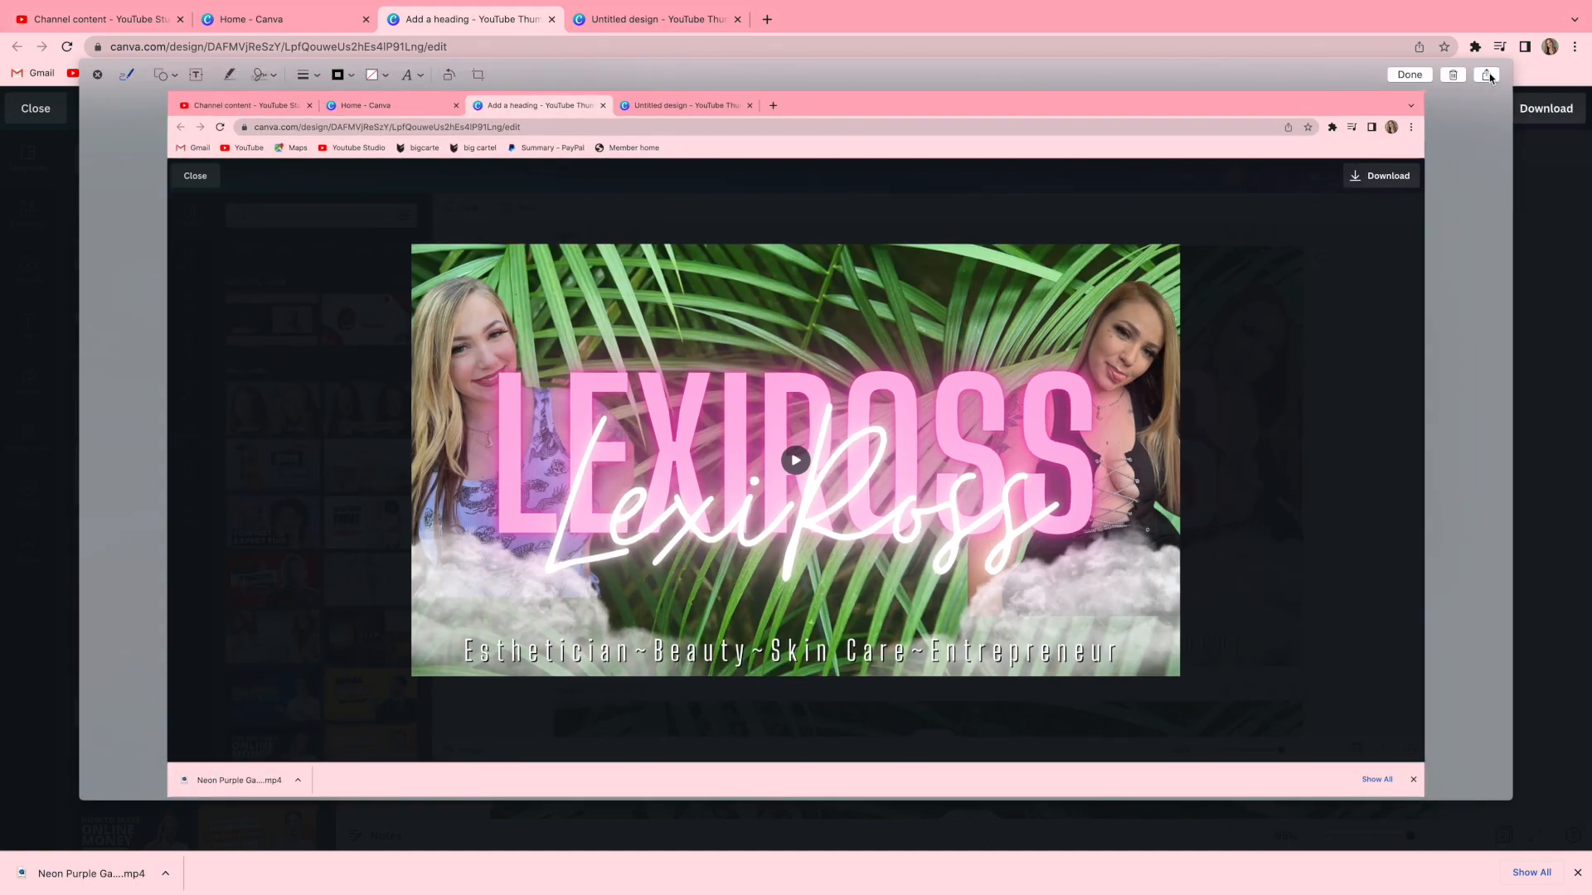
pyautogui.click(1488, 77)
pyautogui.click(1453, 224)
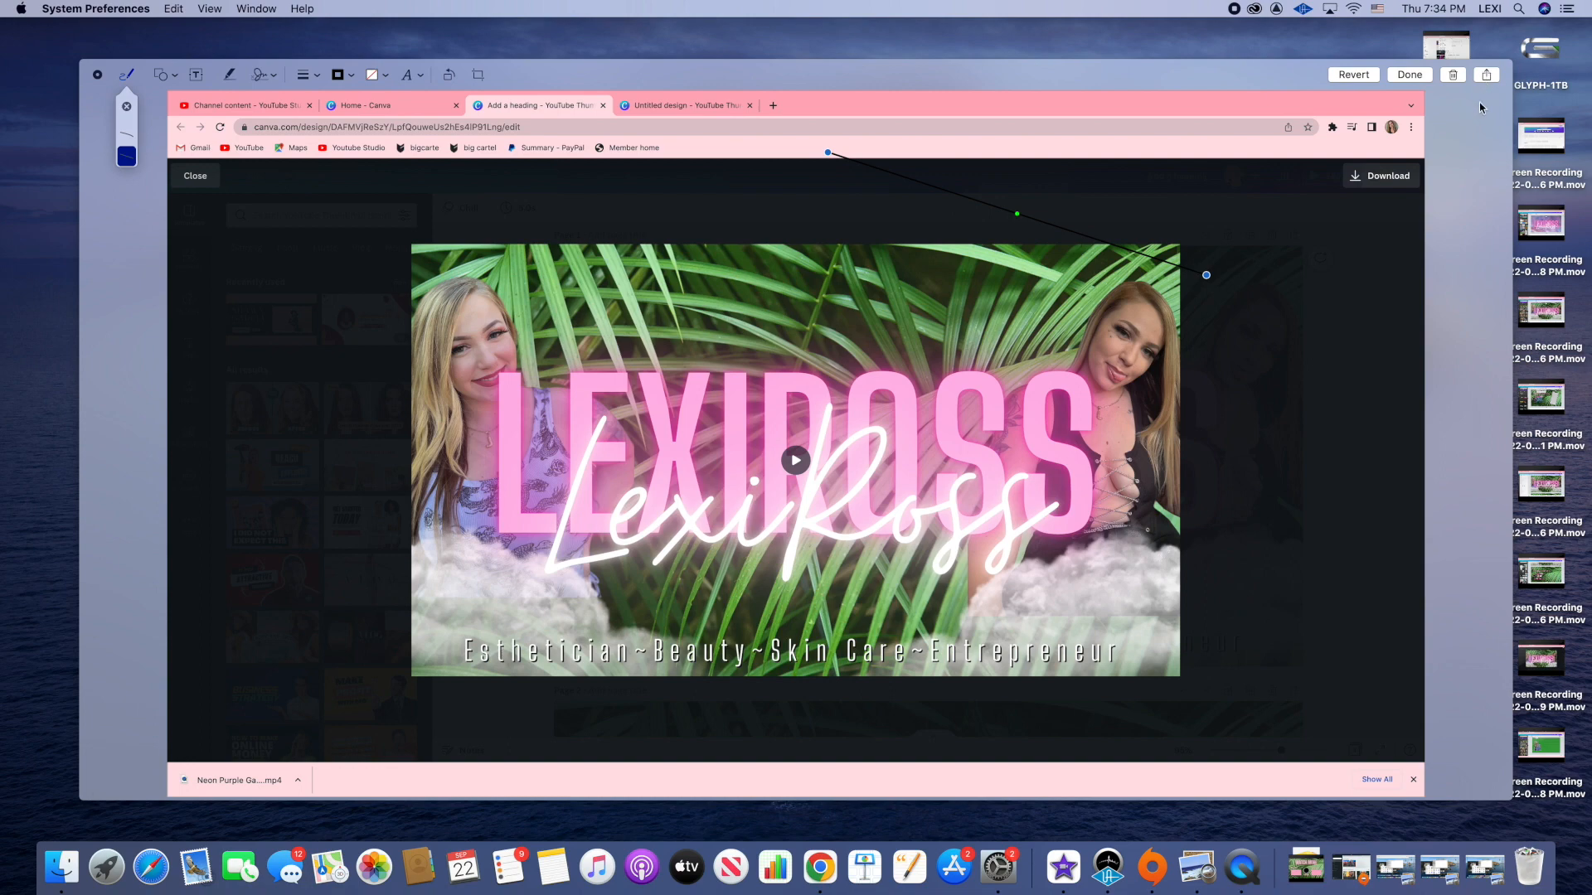
pyautogui.click(1486, 75)
pyautogui.click(1538, 184)
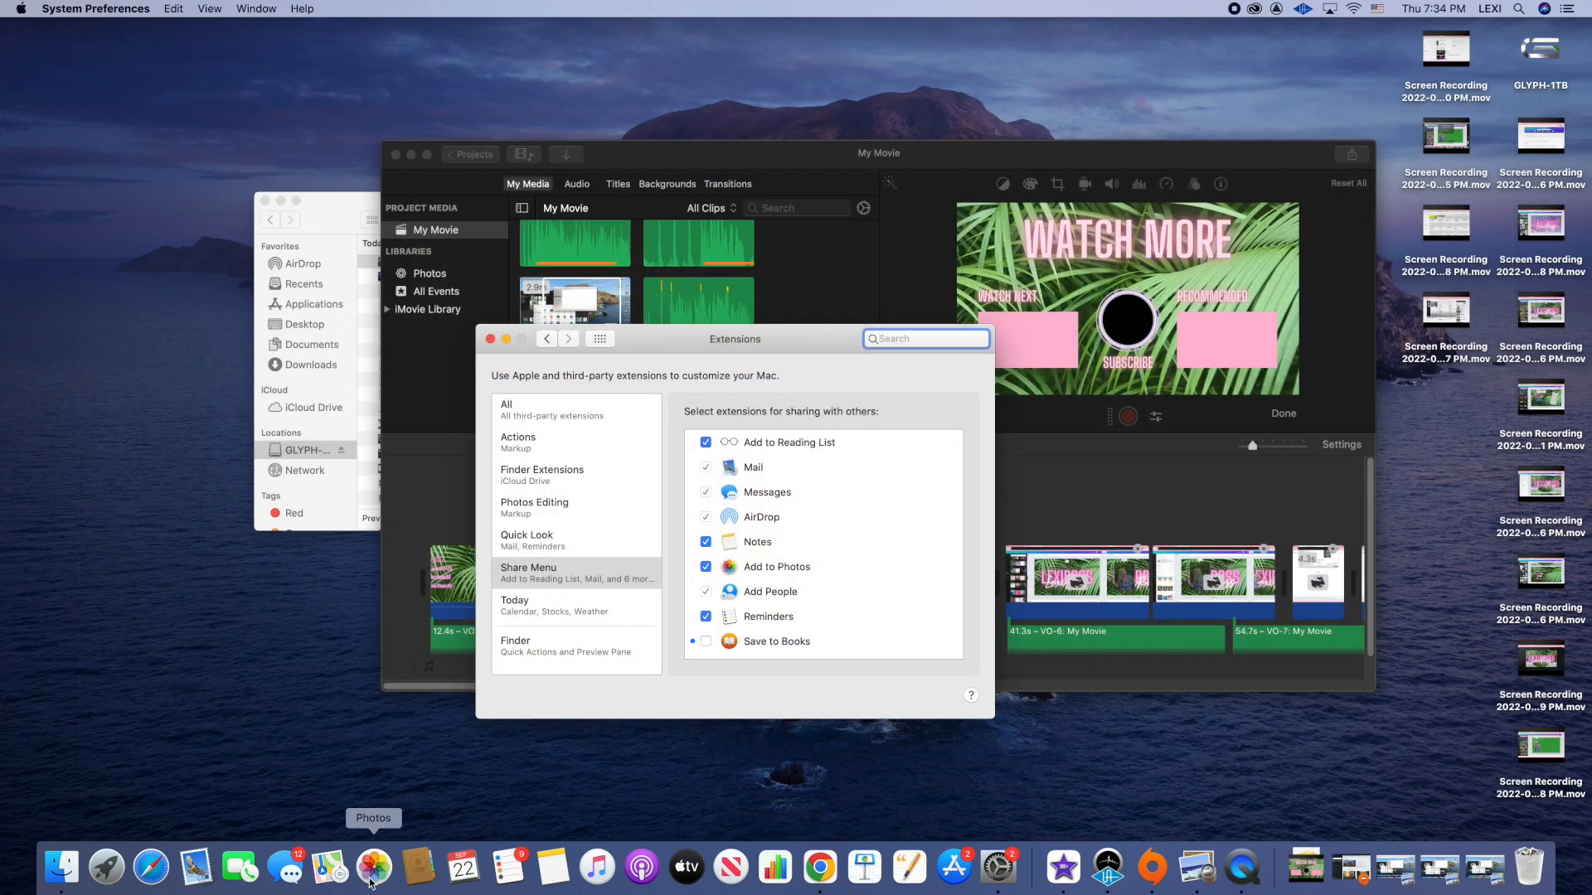
pyautogui.click(373, 867)
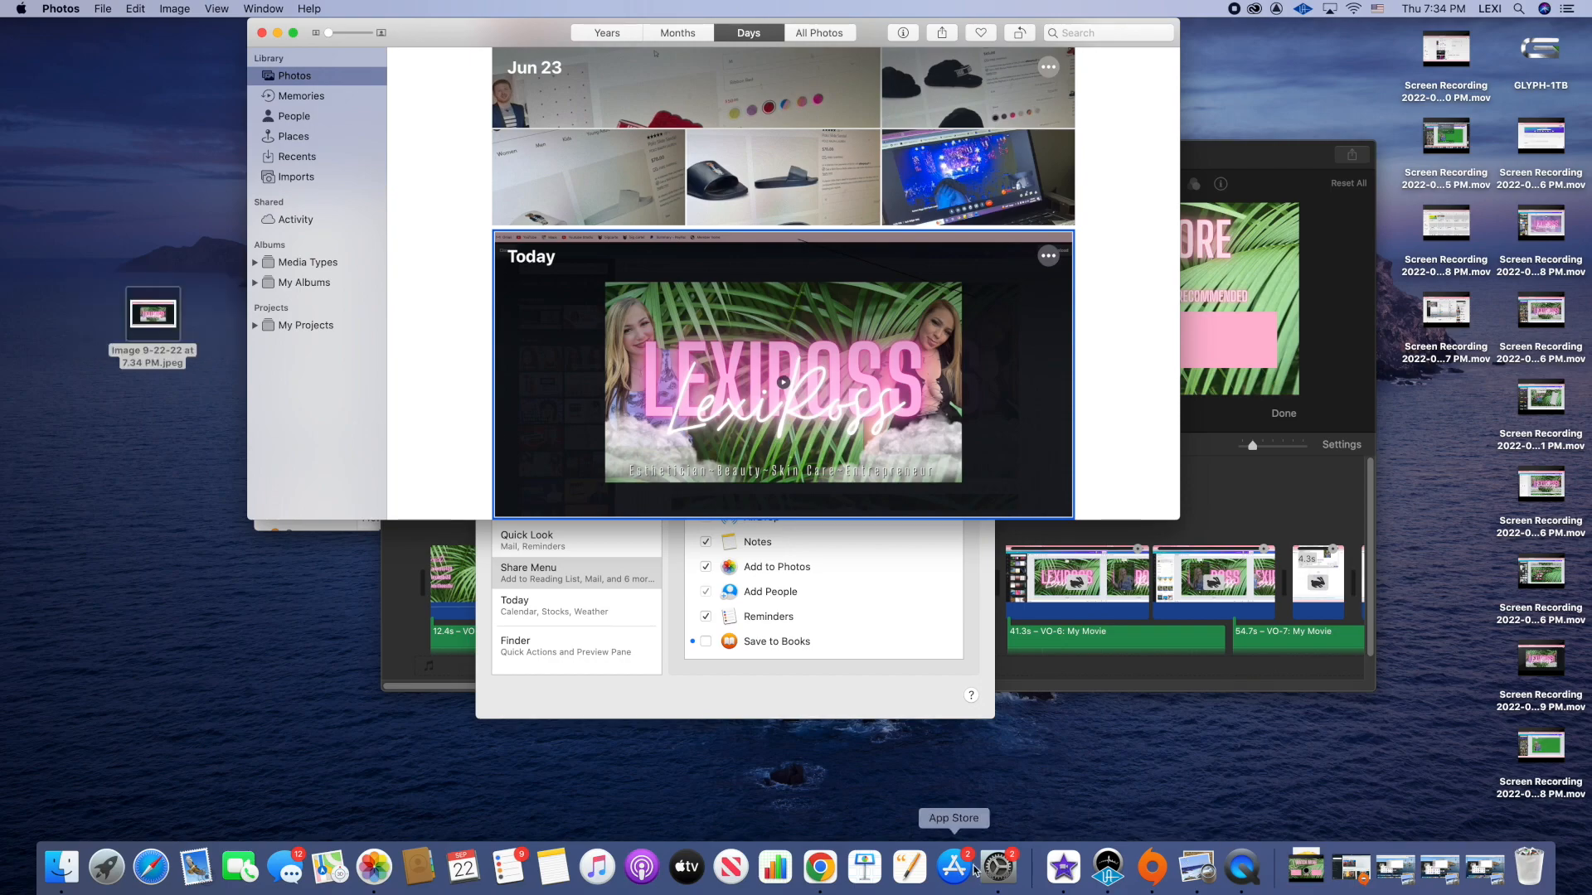
# Upload the saved screenshot image into the Untitled design's uploads.
pyautogui.click(819, 866)
pyautogui.click(47, 26)
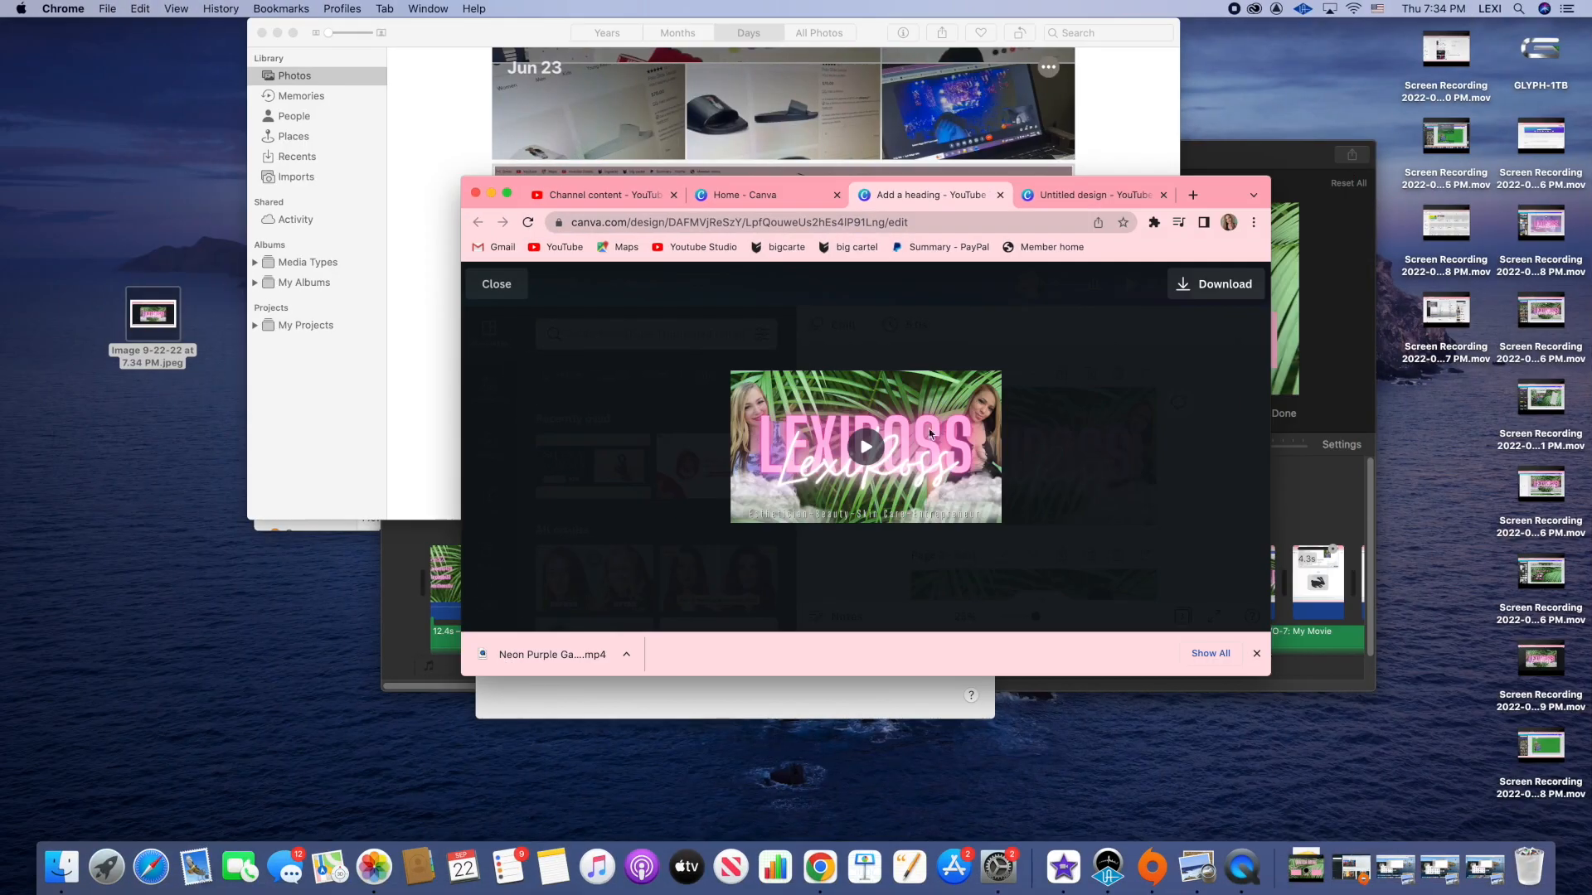
pyautogui.click(1103, 196)
pyautogui.moveTo(130, 322); pyautogui.dragTo(622, 448)
pyautogui.click(507, 193)
pyautogui.scroll(3, 149, 516)
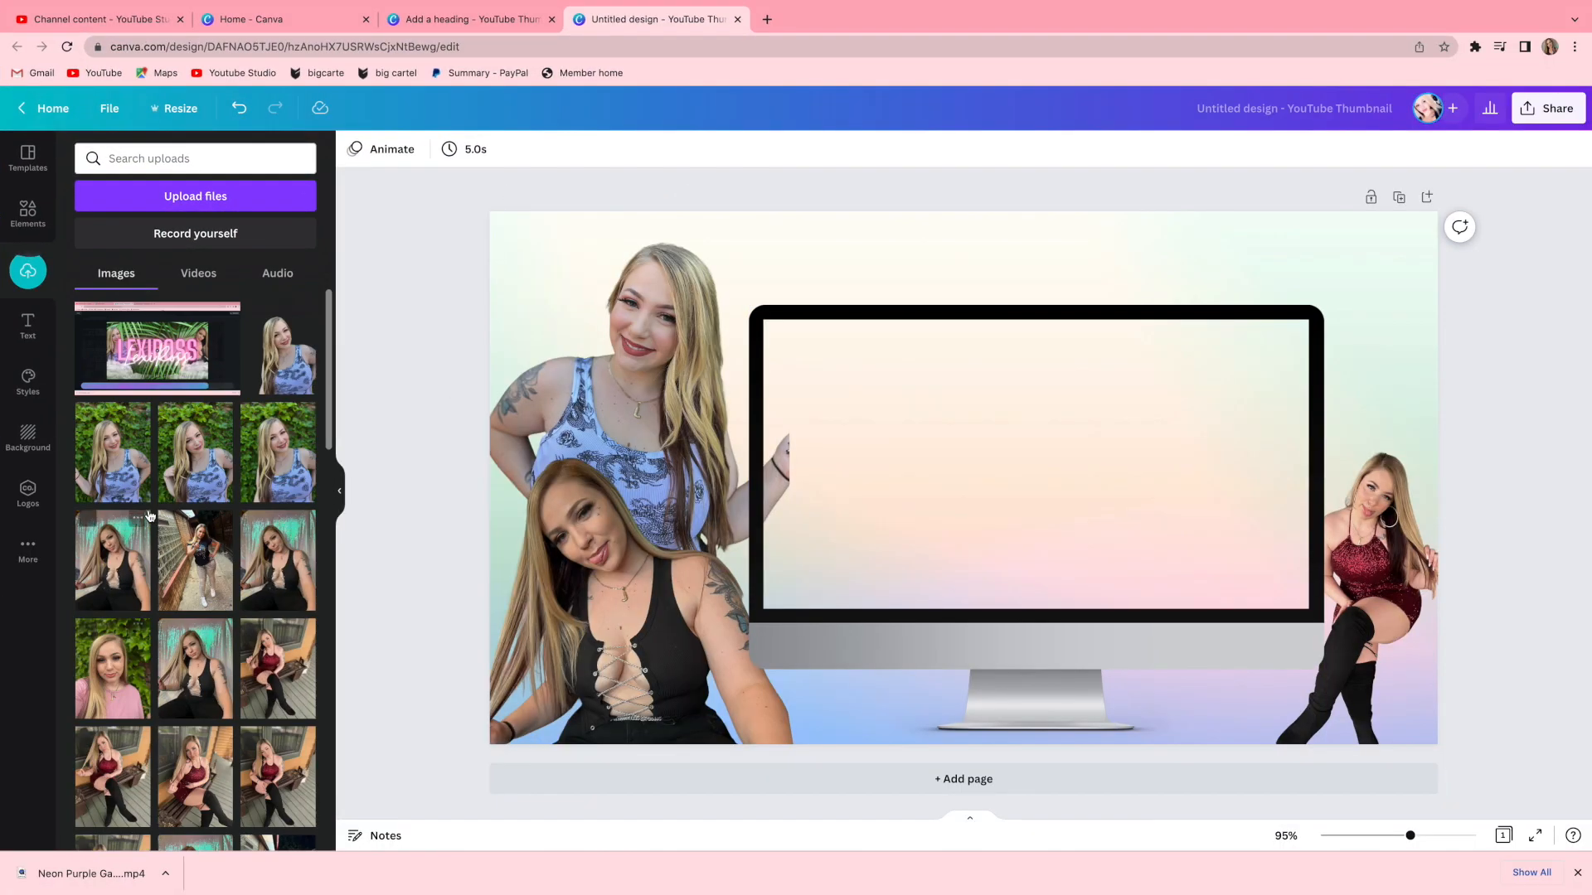
# Add the uploaded screenshot to the design and crop it down to just the thumbnail area.
pyautogui.click(160, 357)
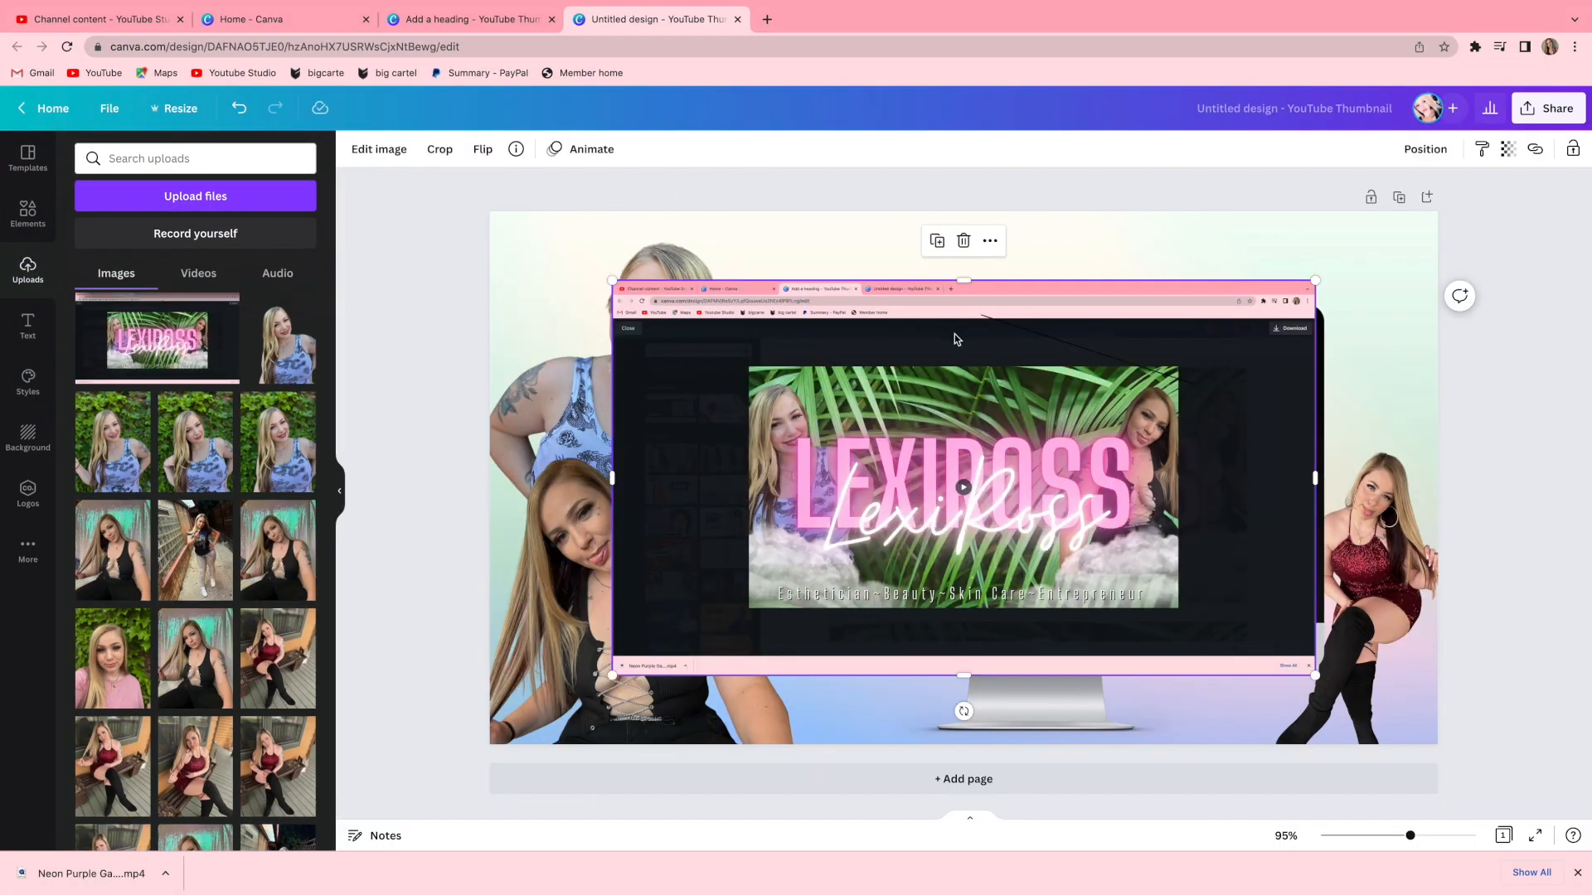
pyautogui.click(455, 156)
pyautogui.moveTo(612, 280); pyautogui.dragTo(751, 366)
pyautogui.moveTo(1285, 663); pyautogui.dragTo(1281, 602)
pyautogui.click(374, 149)
# Resize and position the cropped screenshot so it fills the monitor's screen.
pyautogui.moveTo(1283, 466); pyautogui.dragTo(1321, 473)
pyautogui.click(239, 115)
pyautogui.click(240, 115)
pyautogui.moveTo(1067, 520); pyautogui.dragTo(1063, 543)
pyautogui.moveTo(772, 465); pyautogui.dragTo(758, 465)
pyautogui.moveTo(1297, 465); pyautogui.dragTo(1310, 466)
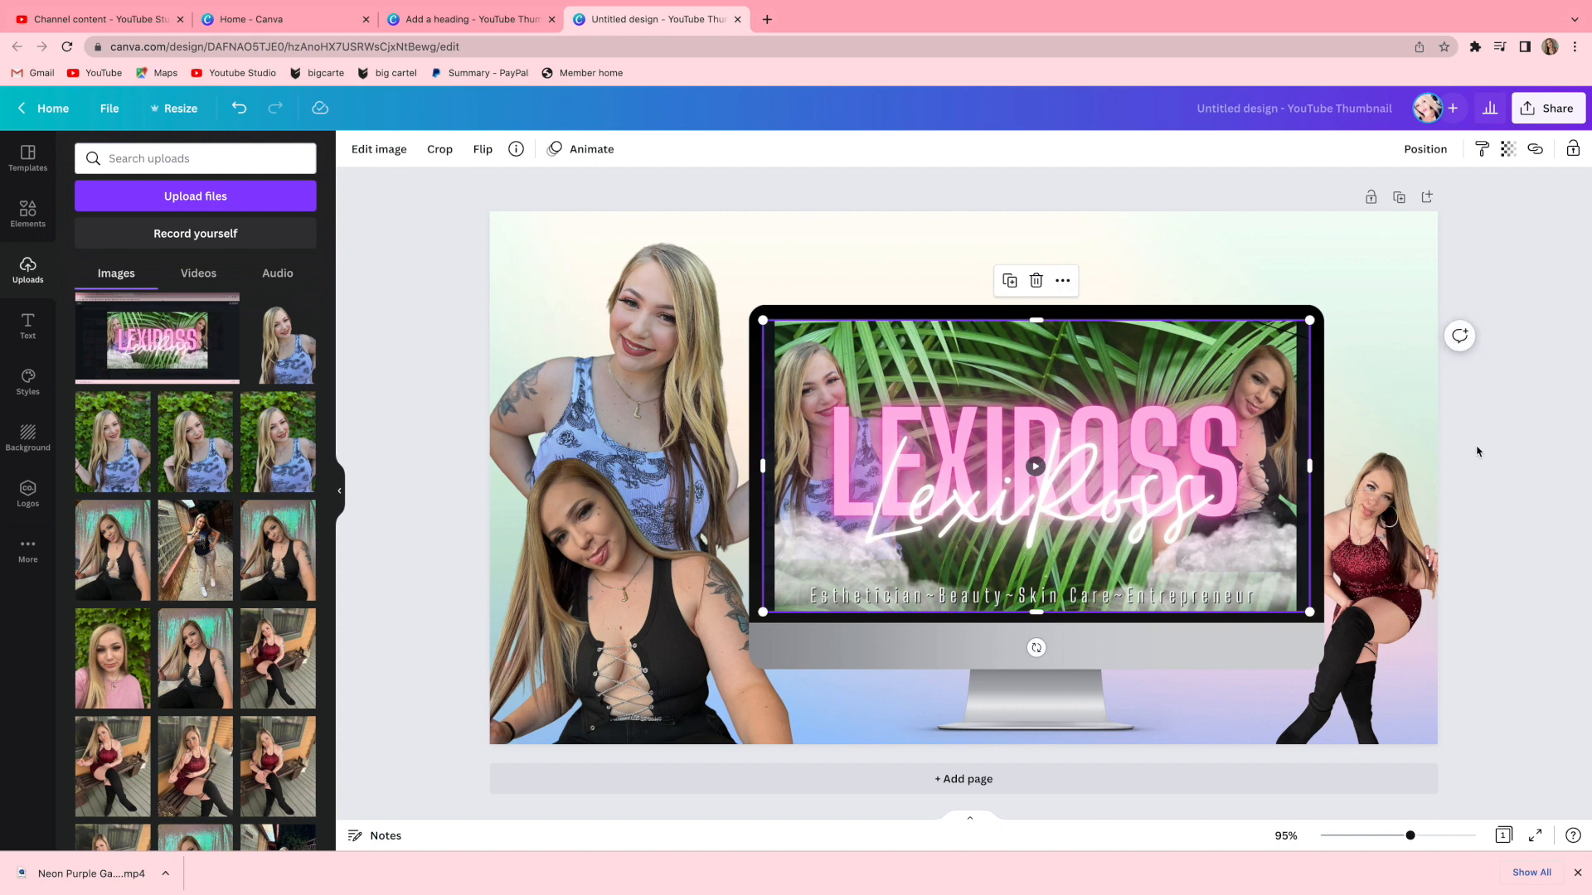
pyautogui.click(1507, 449)
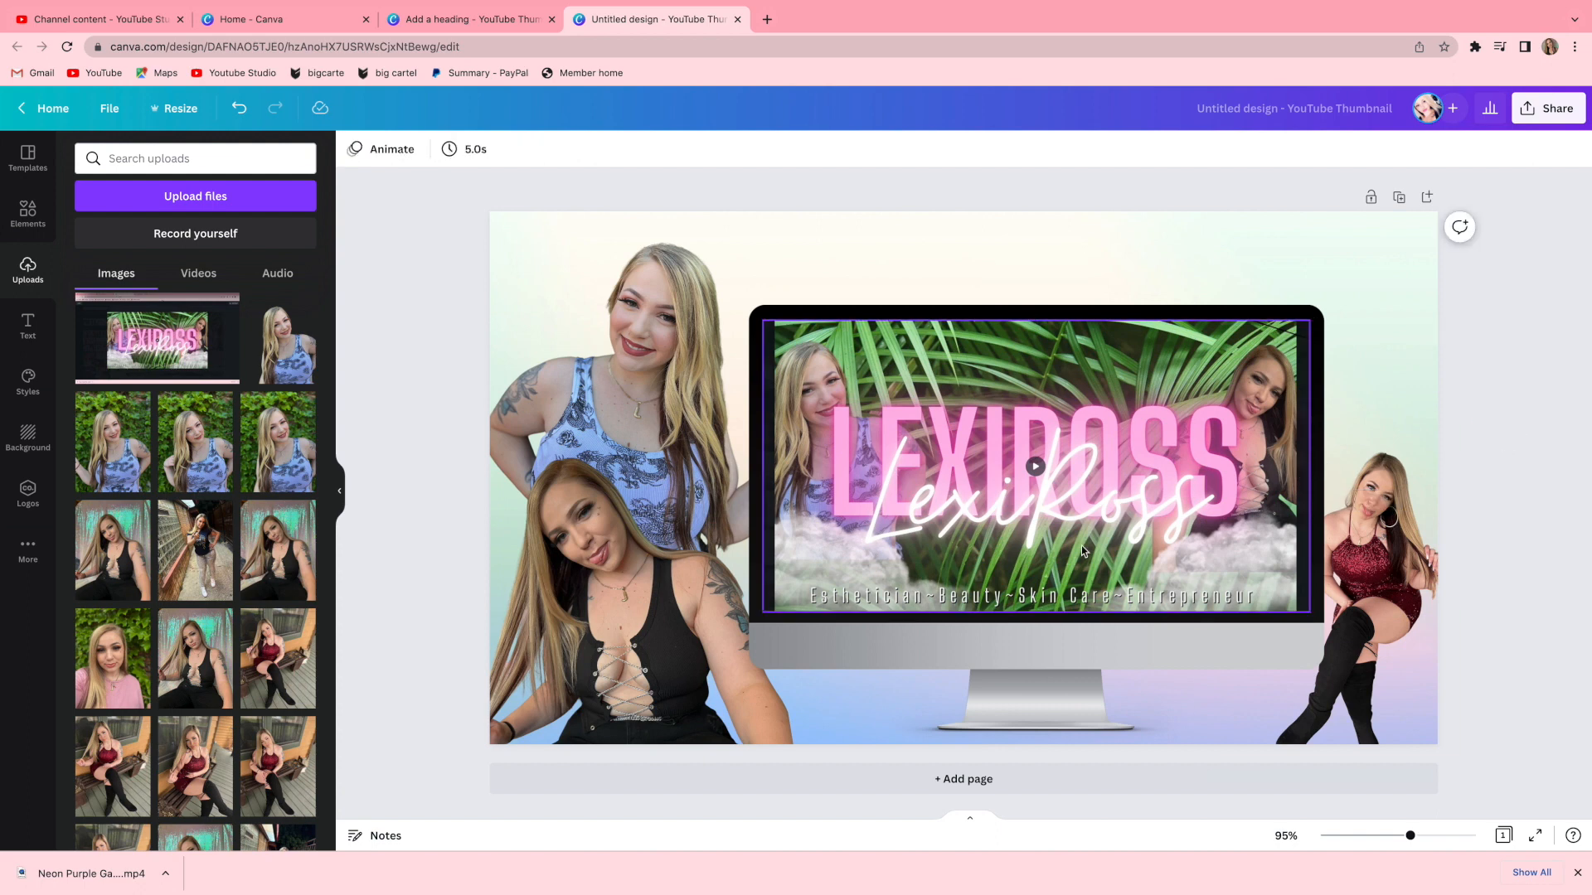
pyautogui.click(1123, 460)
pyautogui.click(1504, 456)
pyautogui.click(785, 329)
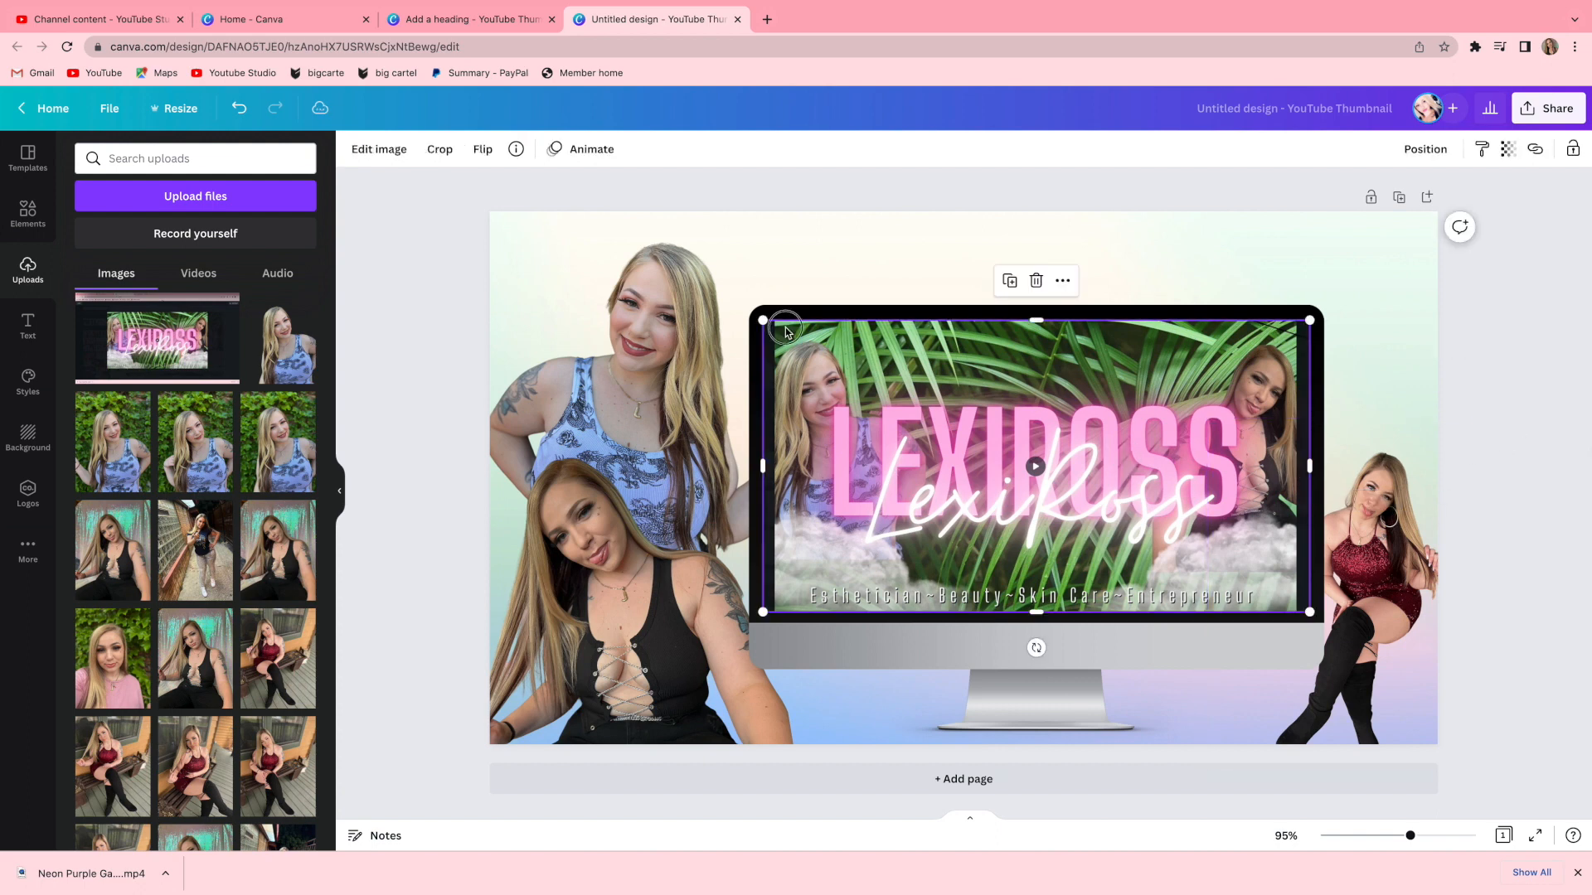
pyautogui.moveTo(762, 320); pyautogui.dragTo(757, 319)
pyautogui.click(1528, 440)
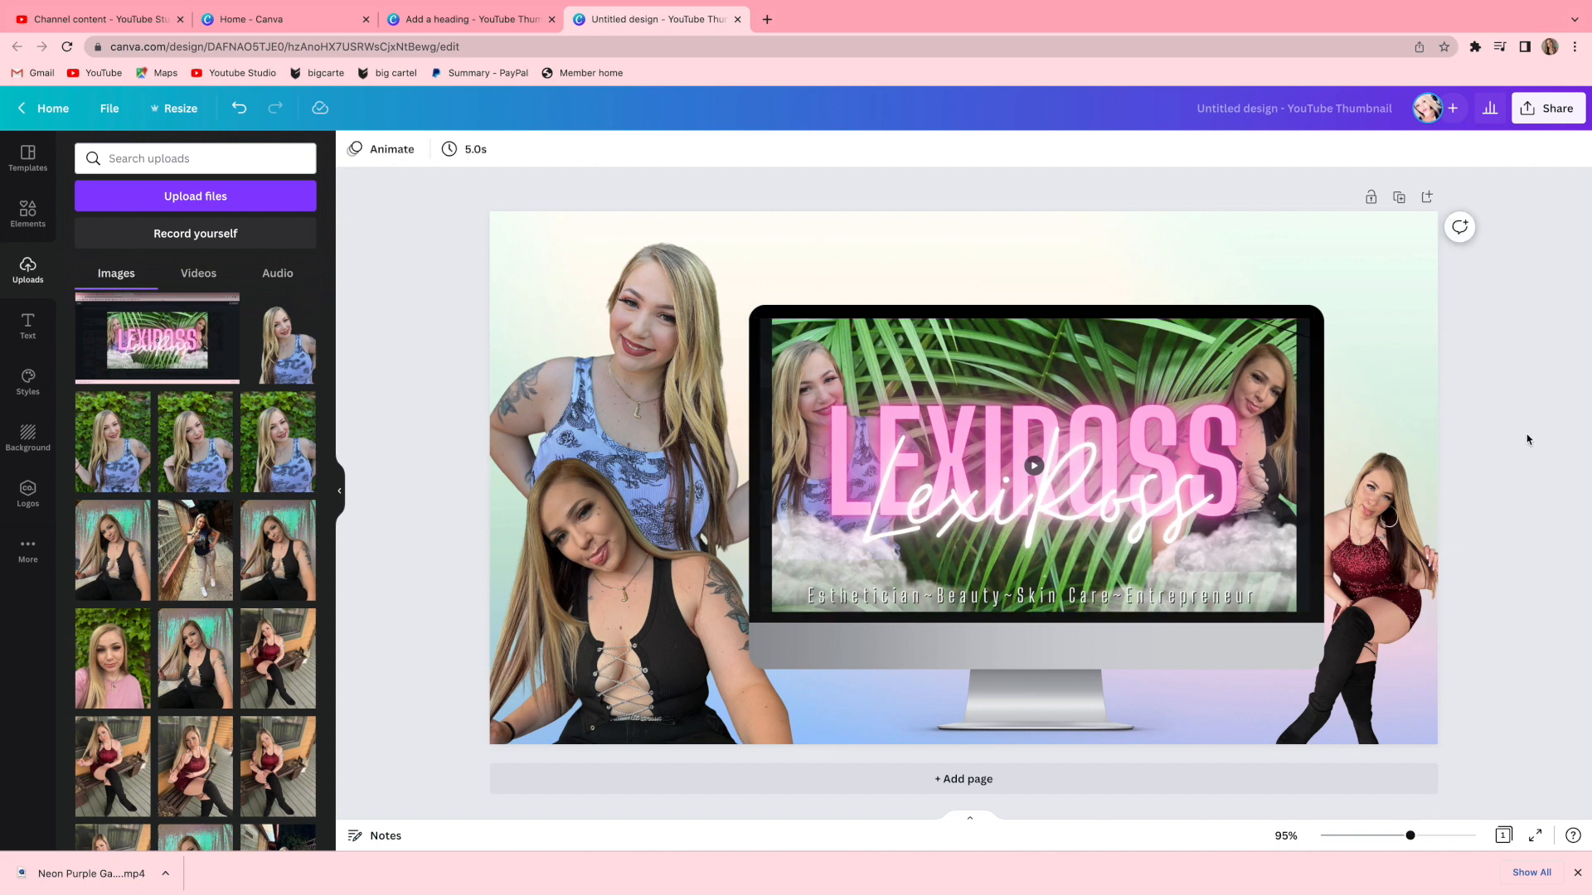
# Increase the transparency of the pastel background image.
pyautogui.moveTo(864, 868)
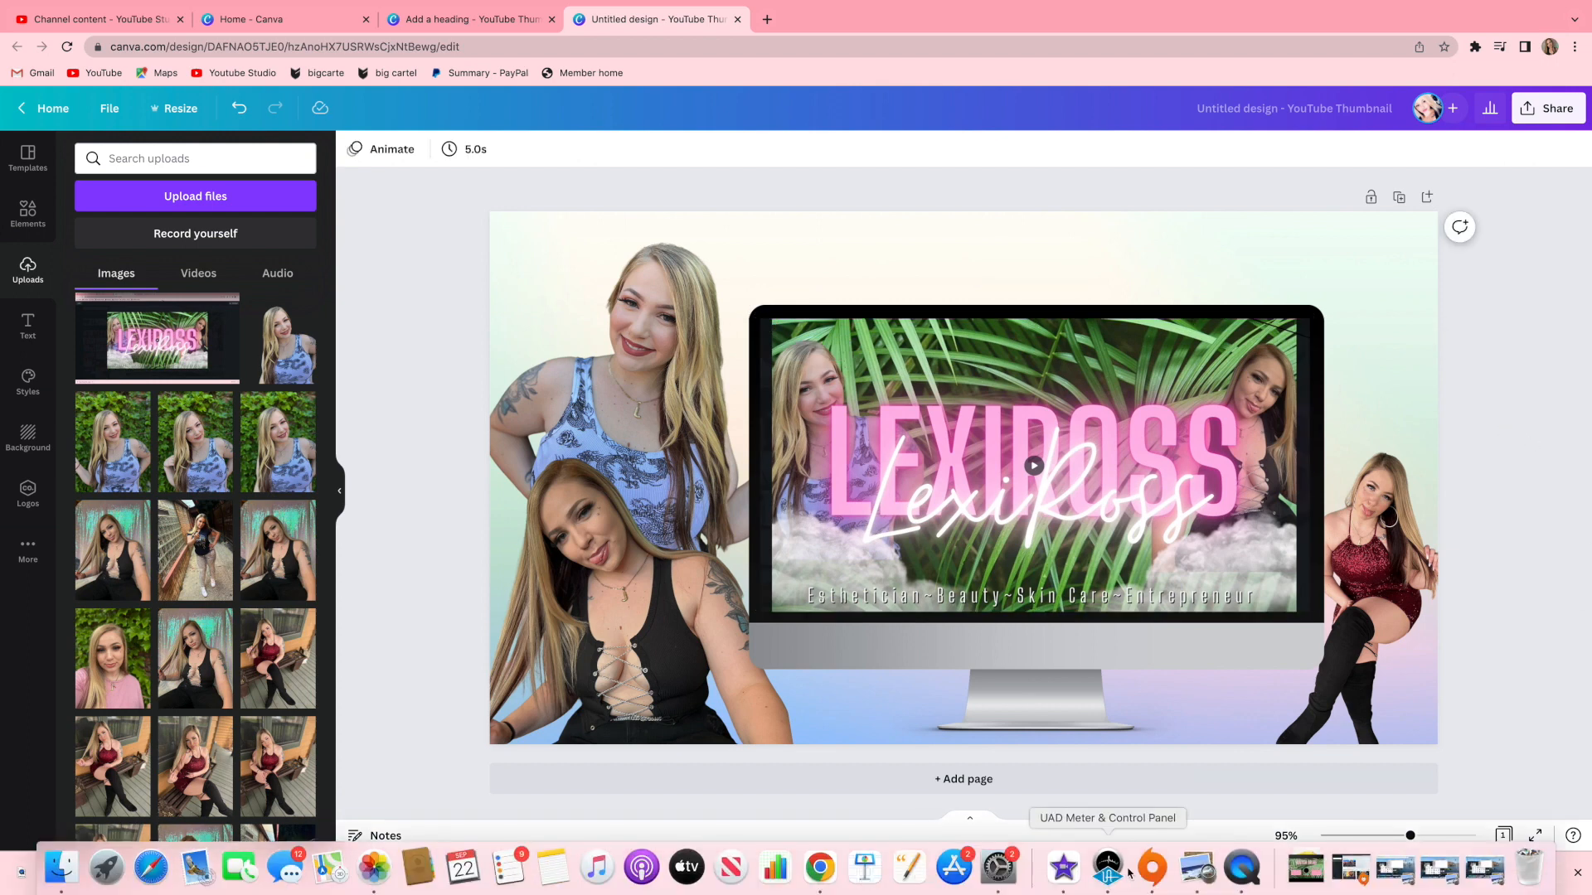
pyautogui.click(1414, 362)
pyautogui.click(1534, 151)
pyautogui.click(1508, 152)
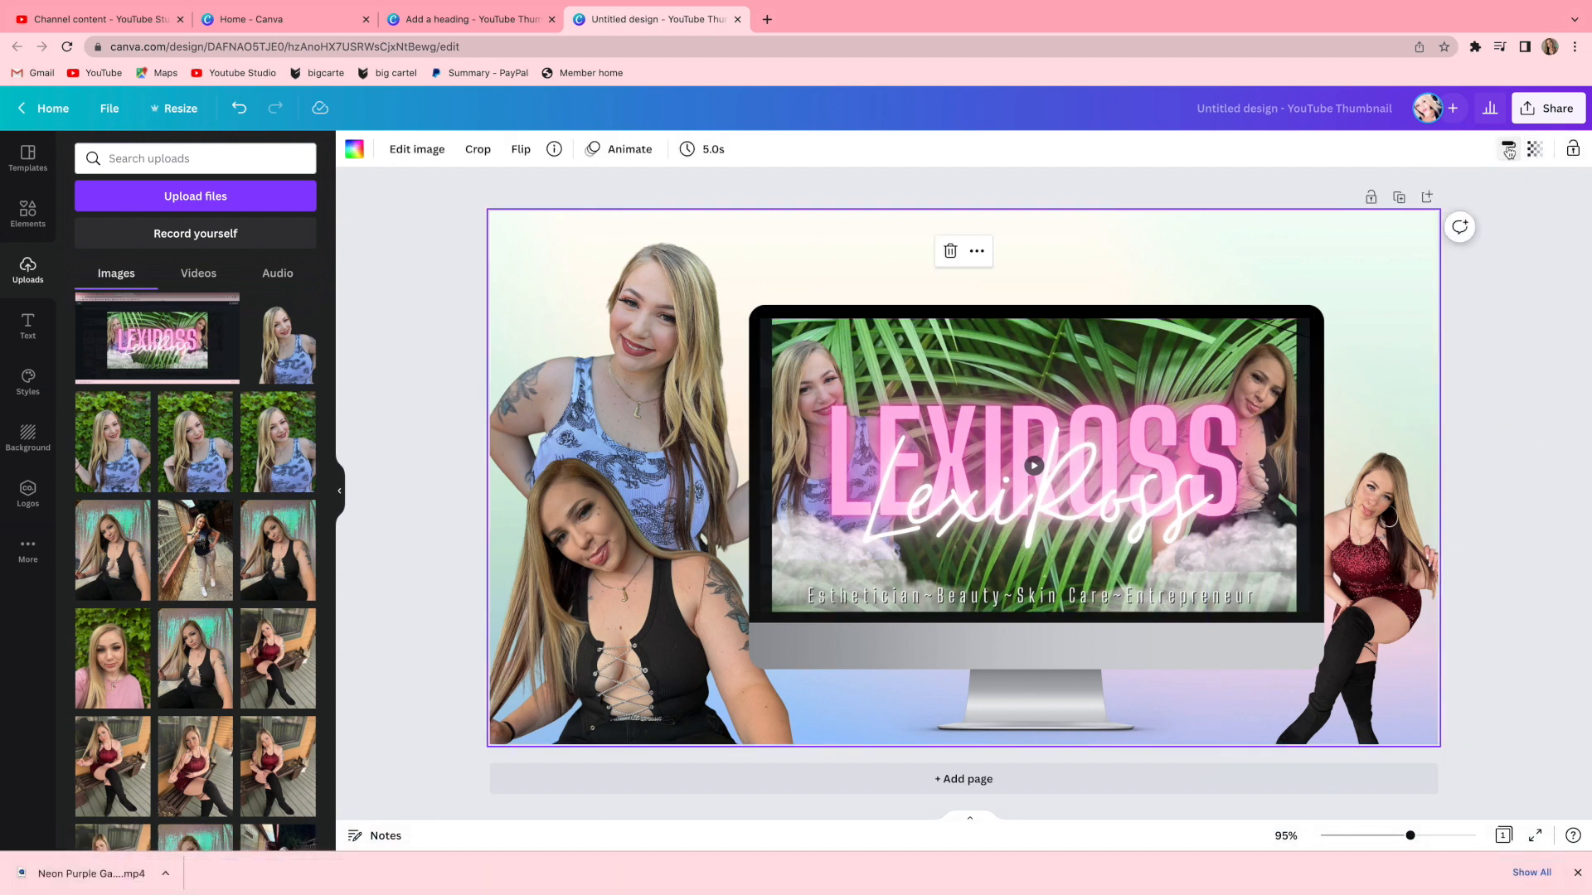
pyautogui.click(1539, 149)
pyautogui.click(1509, 150)
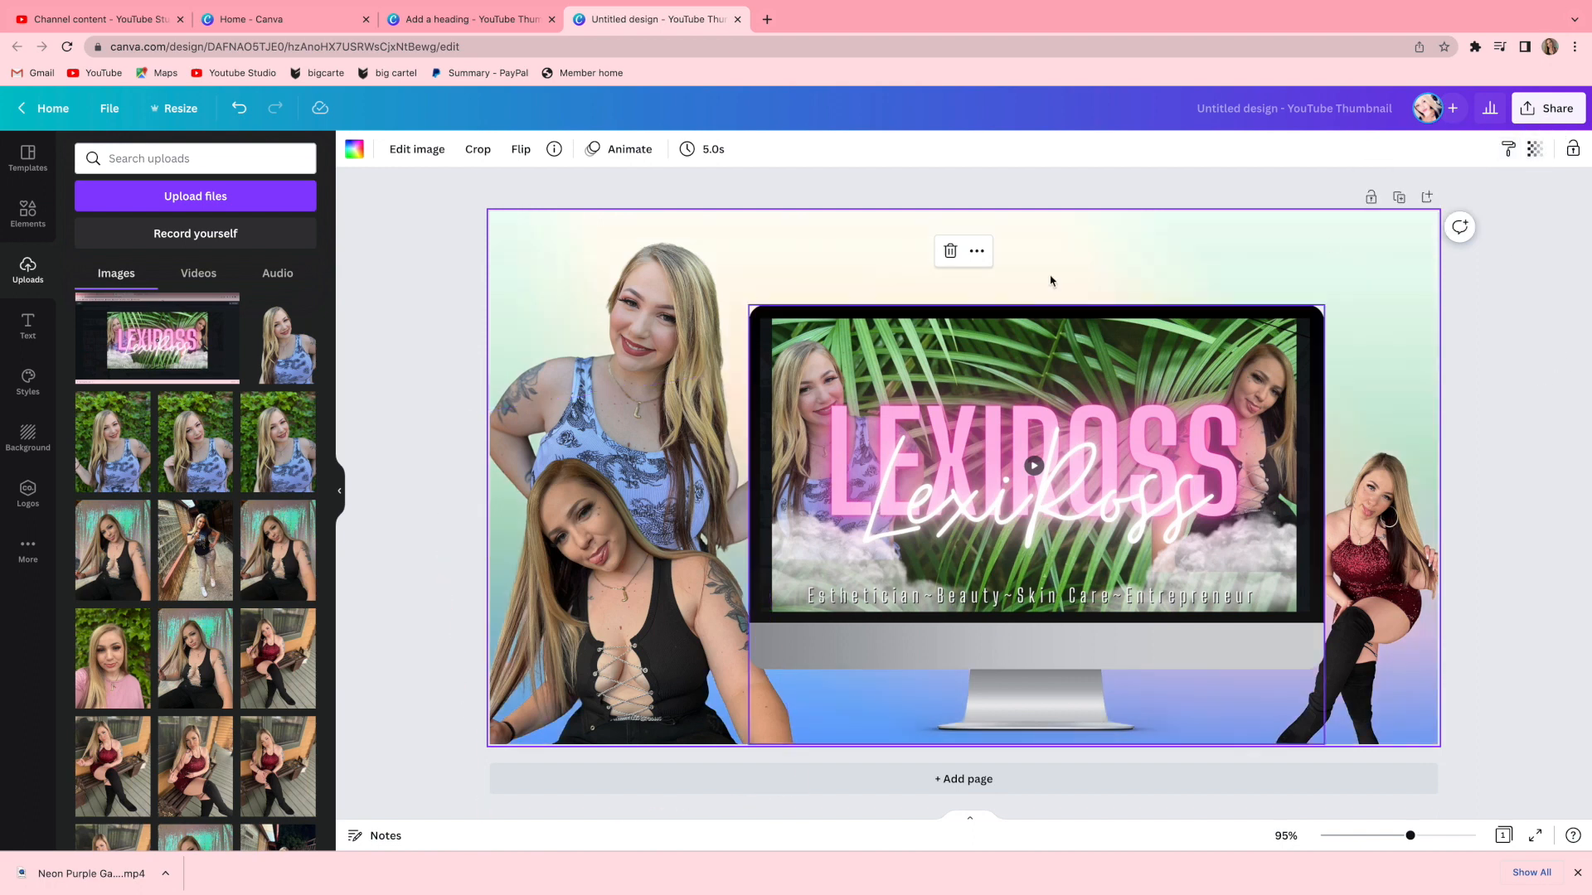
pyautogui.click(1535, 149)
pyautogui.moveTo(1485, 211); pyautogui.dragTo(1419, 222)
# Reorder the layer of the cutout on the right using the Position options.
pyautogui.click(1372, 564)
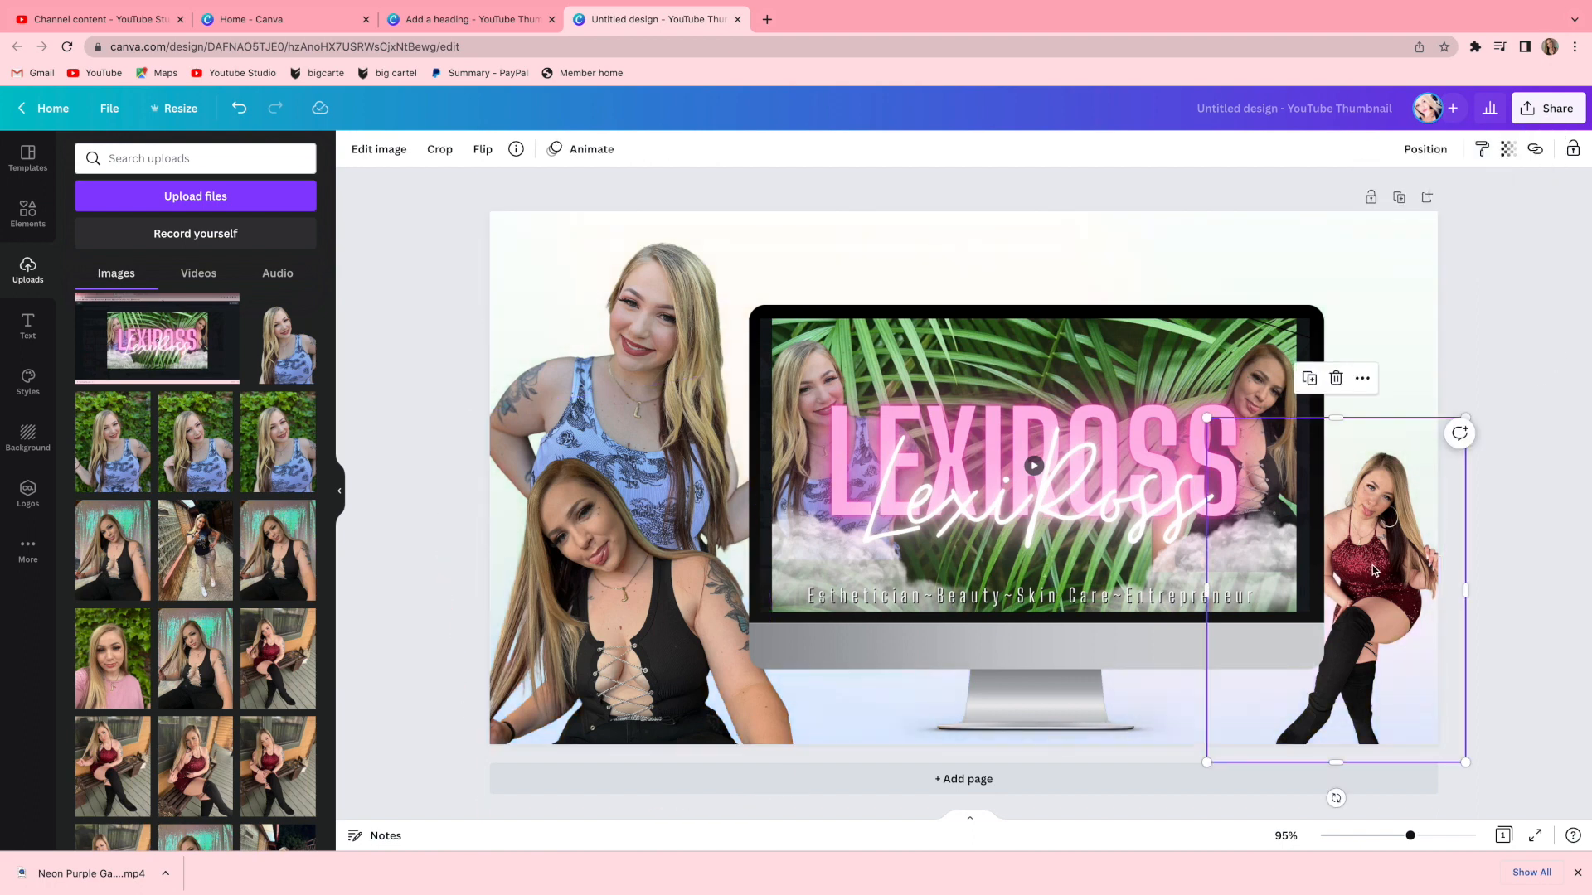
pyautogui.click(1441, 150)
pyautogui.click(1368, 204)
pyautogui.click(1351, 291)
pyautogui.moveTo(1354, 276)
pyautogui.mouseDown()
pyautogui.moveTo(1257, 384)
pyautogui.moveTo(1401, 296)
pyautogui.mouseUp()
pyautogui.moveTo(1149, 240); pyautogui.dragTo(912, 228)
# Search the elements library for gradient and add a pastel gradient graphic to the design.
pyautogui.click(30, 214)
pyautogui.doubleClick(141, 159)
pyautogui.write('grad')
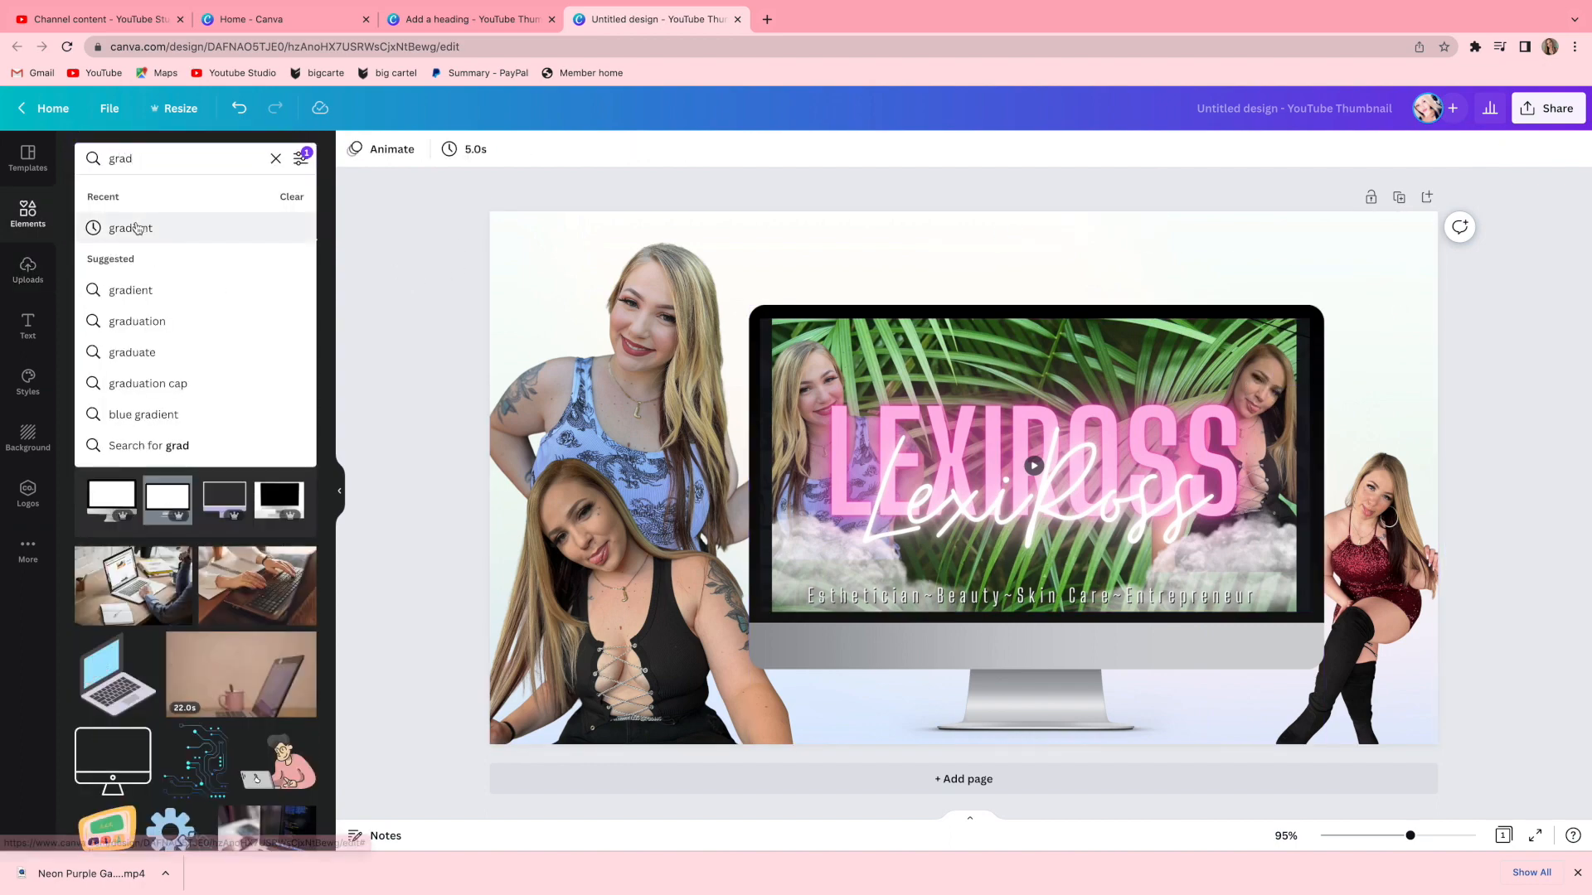
pyautogui.click(139, 228)
pyautogui.scroll(-2, 195, 498)
pyautogui.click(257, 737)
# Stretch the gradient over the whole canvas and set its transparency to 70.
pyautogui.moveTo(1165, 629); pyautogui.dragTo(1511, 728)
pyautogui.moveTo(1252, 742)
pyautogui.mouseDown()
pyautogui.moveTo(1226, 736)
pyautogui.moveTo(1253, 736)
pyautogui.mouseUp()
pyautogui.click(1504, 156)
pyautogui.moveTo(1500, 212); pyautogui.dragTo(1456, 231)
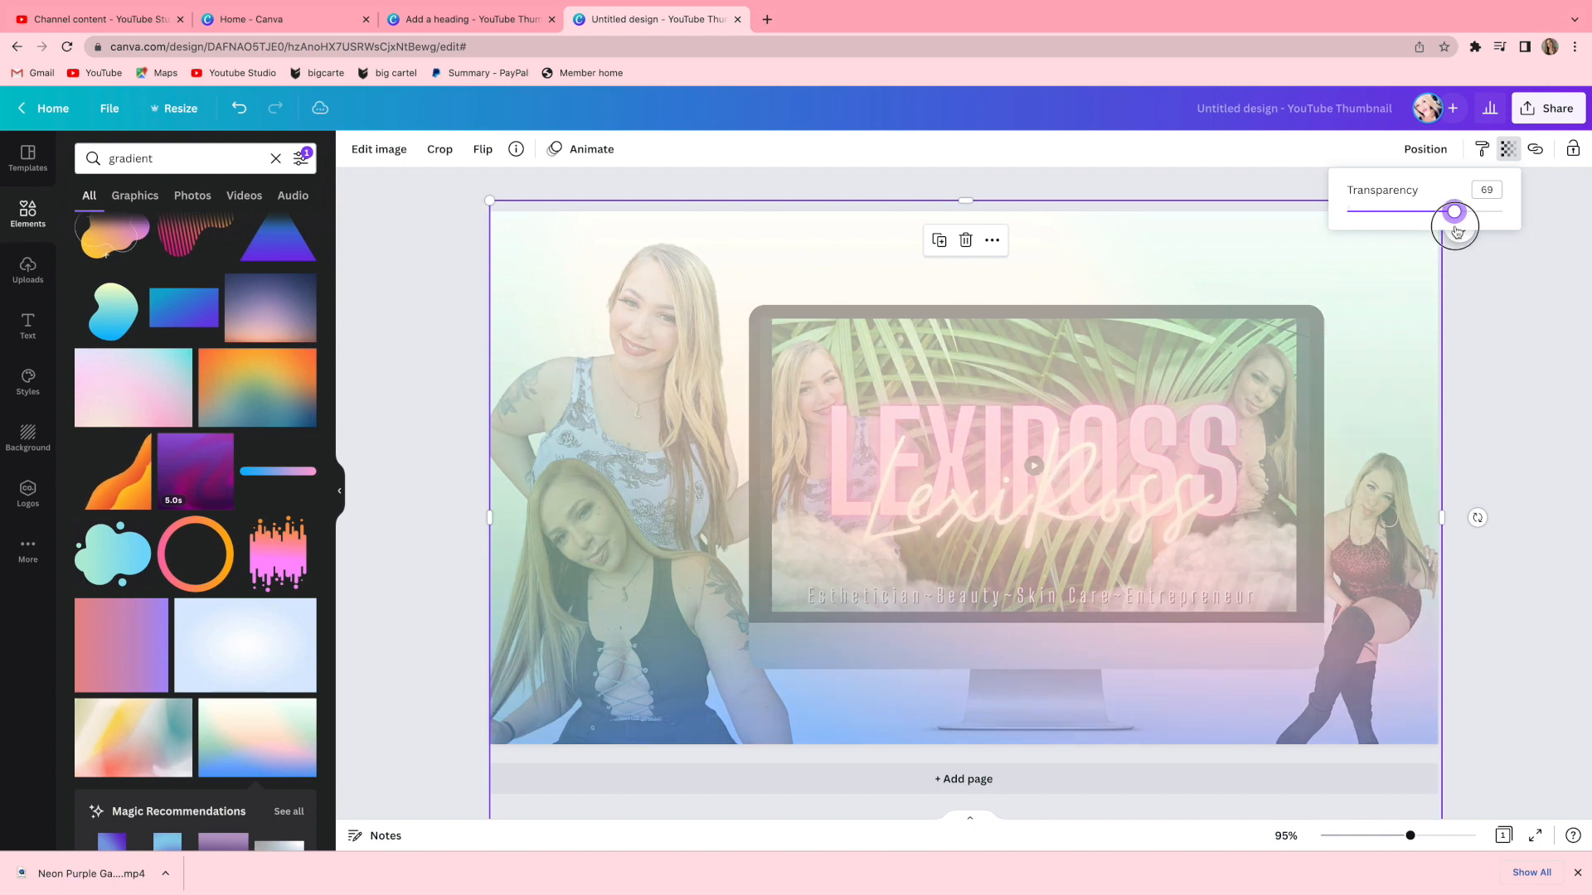
# Send the gradient layer backward so it sits behind the monitor.
pyautogui.click(1425, 149)
pyautogui.click(1372, 195)
pyautogui.click(1372, 195)
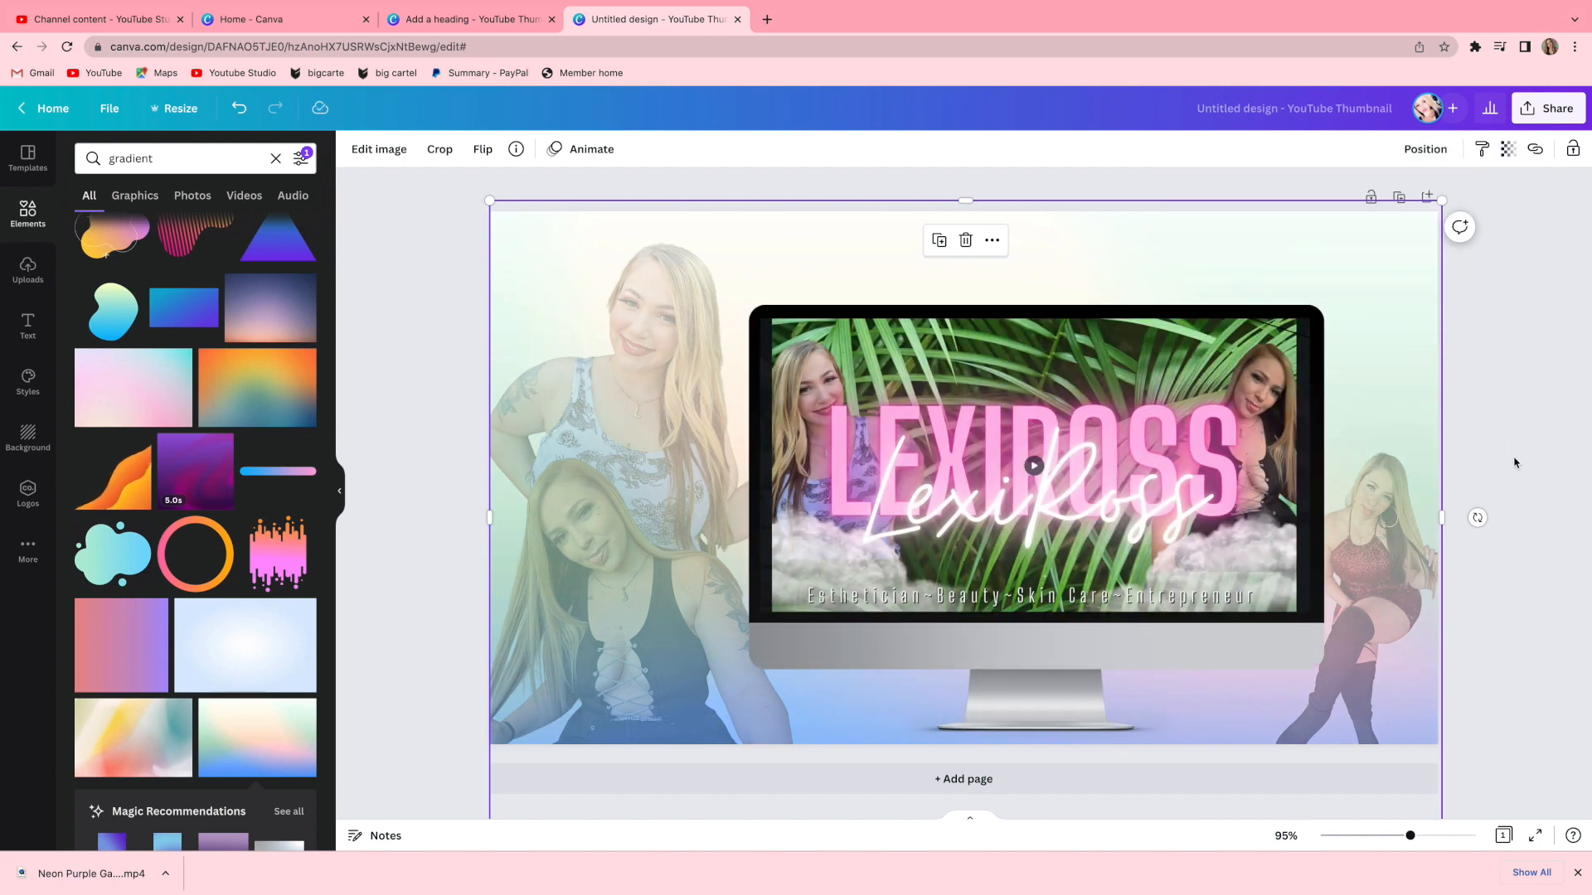
# Add a Glow-style text reading HOW TO MAKE YOUR OWN YOUTUBE INTRO and set its font size to 100.
pyautogui.click(27, 325)
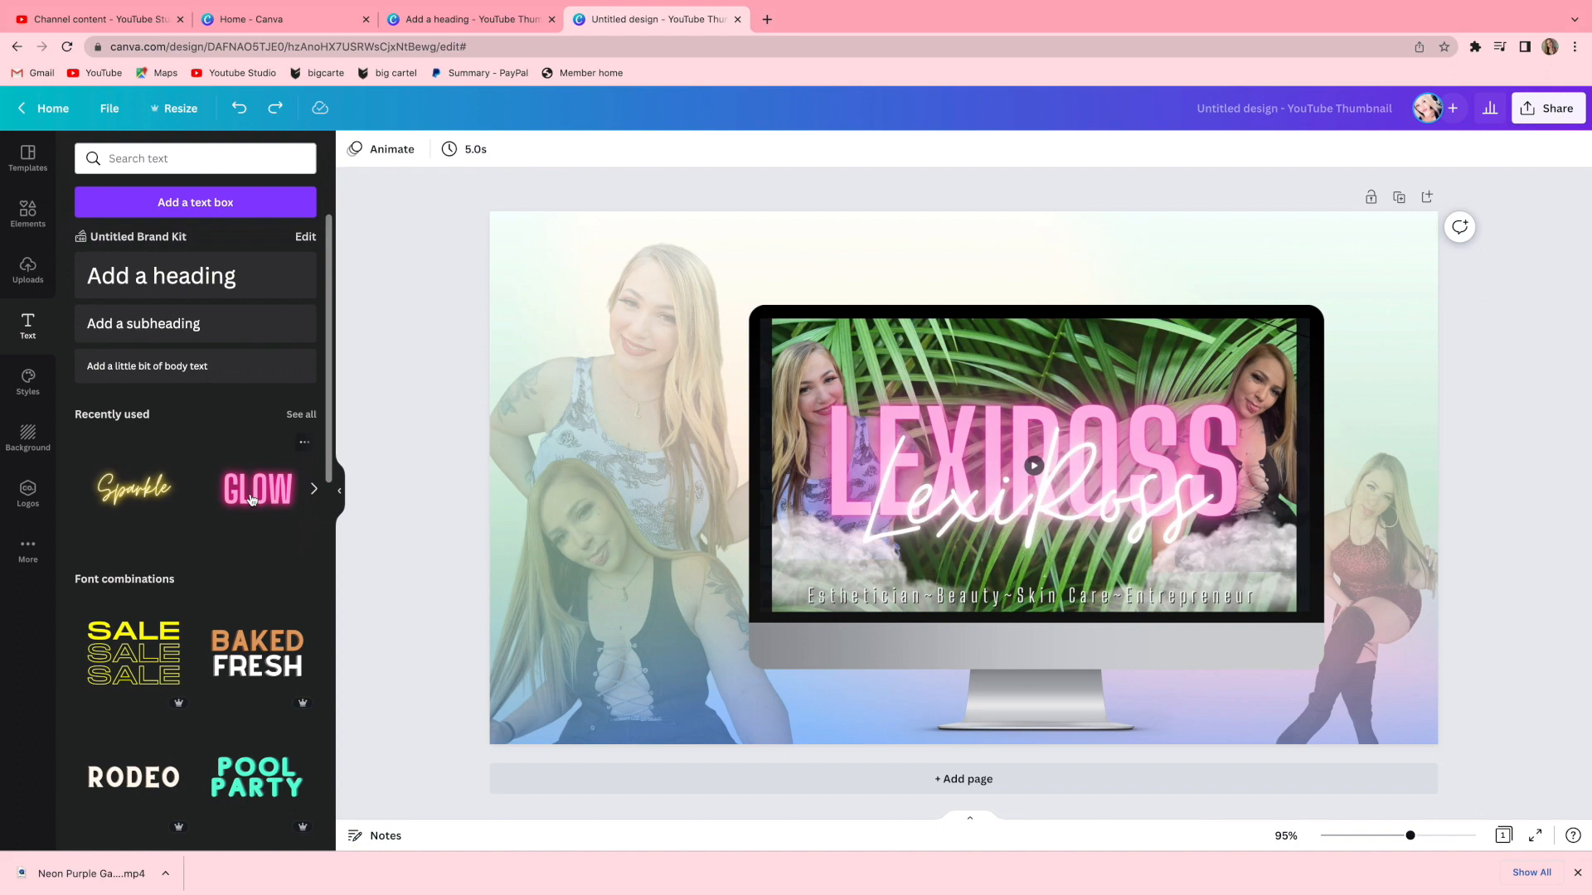
pyautogui.click(252, 494)
pyautogui.doubleClick(899, 559)
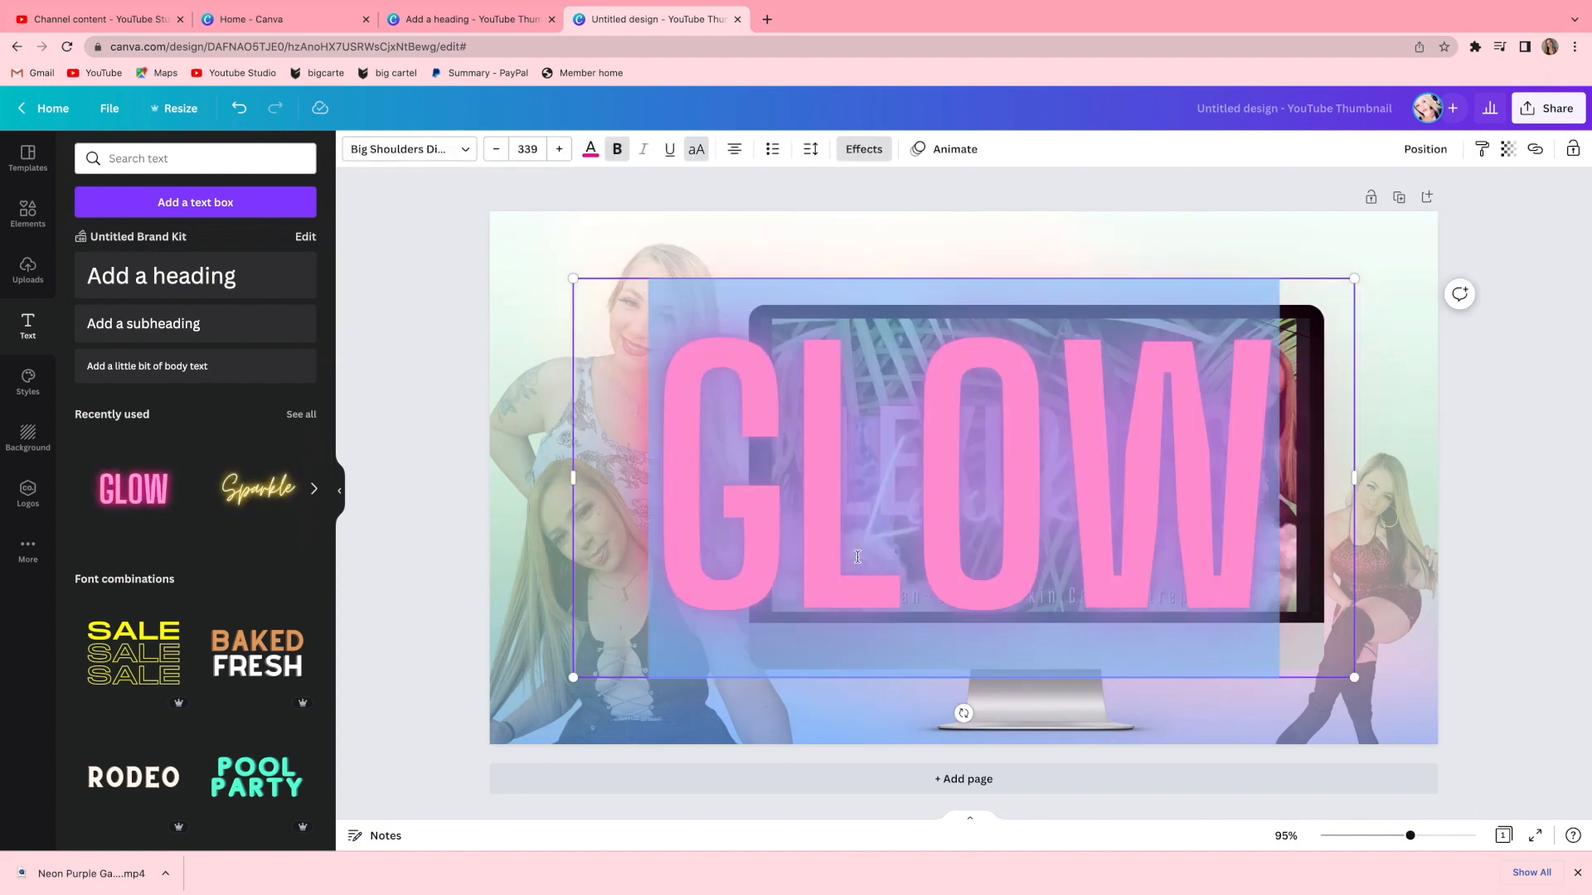
pyautogui.write('HOW TO MAKE YOUR OWN YOUTU')
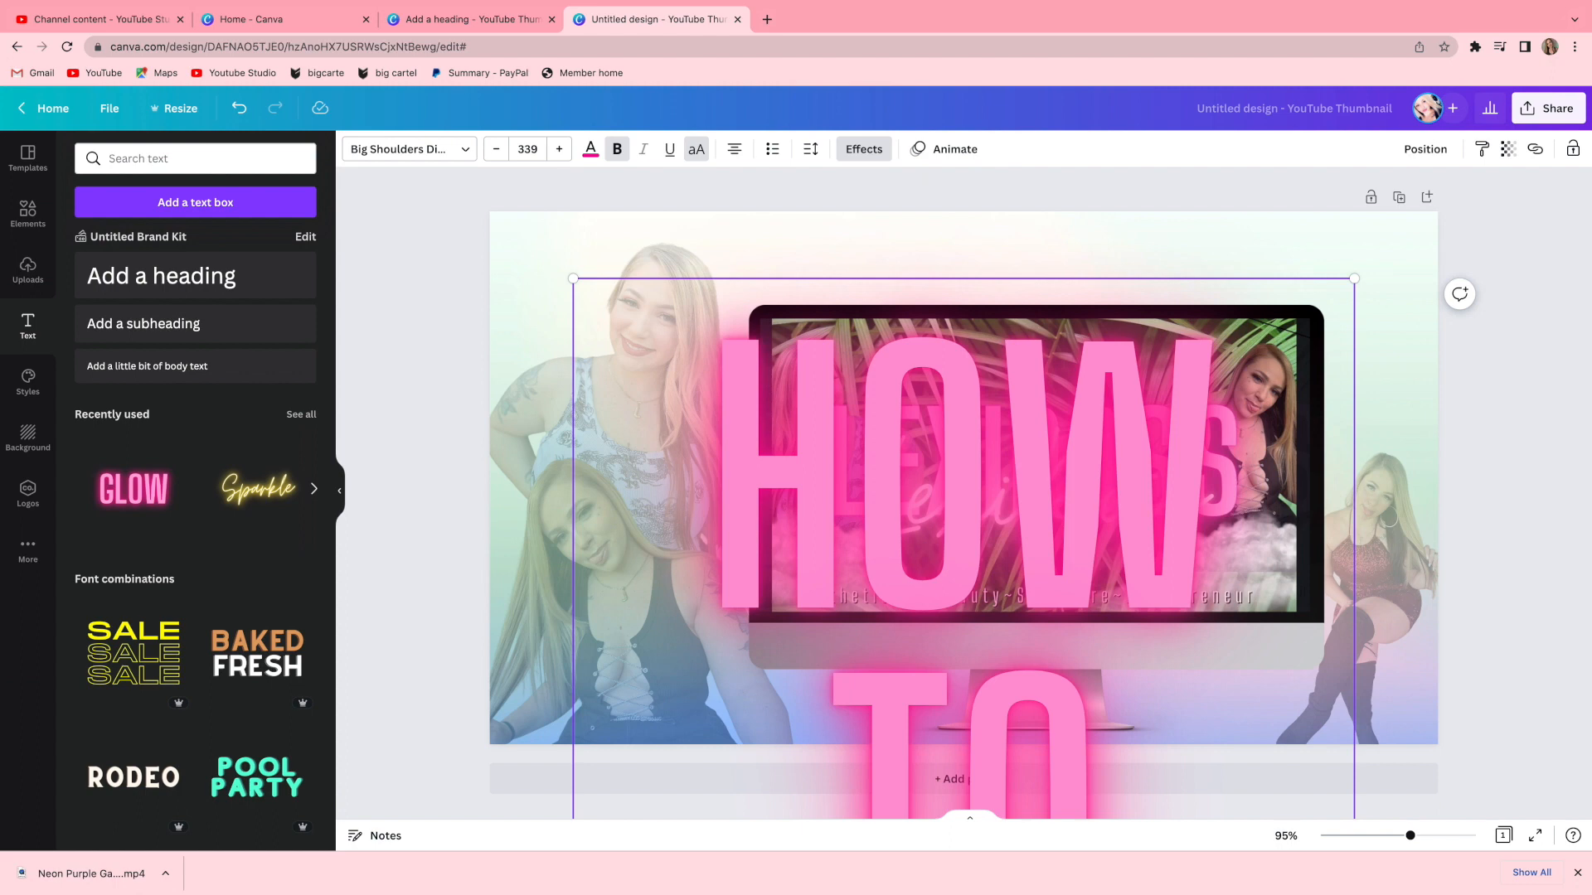
pyautogui.click(529, 149)
pyautogui.write('800')
pyautogui.press('Return')
pyautogui.click(529, 150)
pyautogui.write('100')
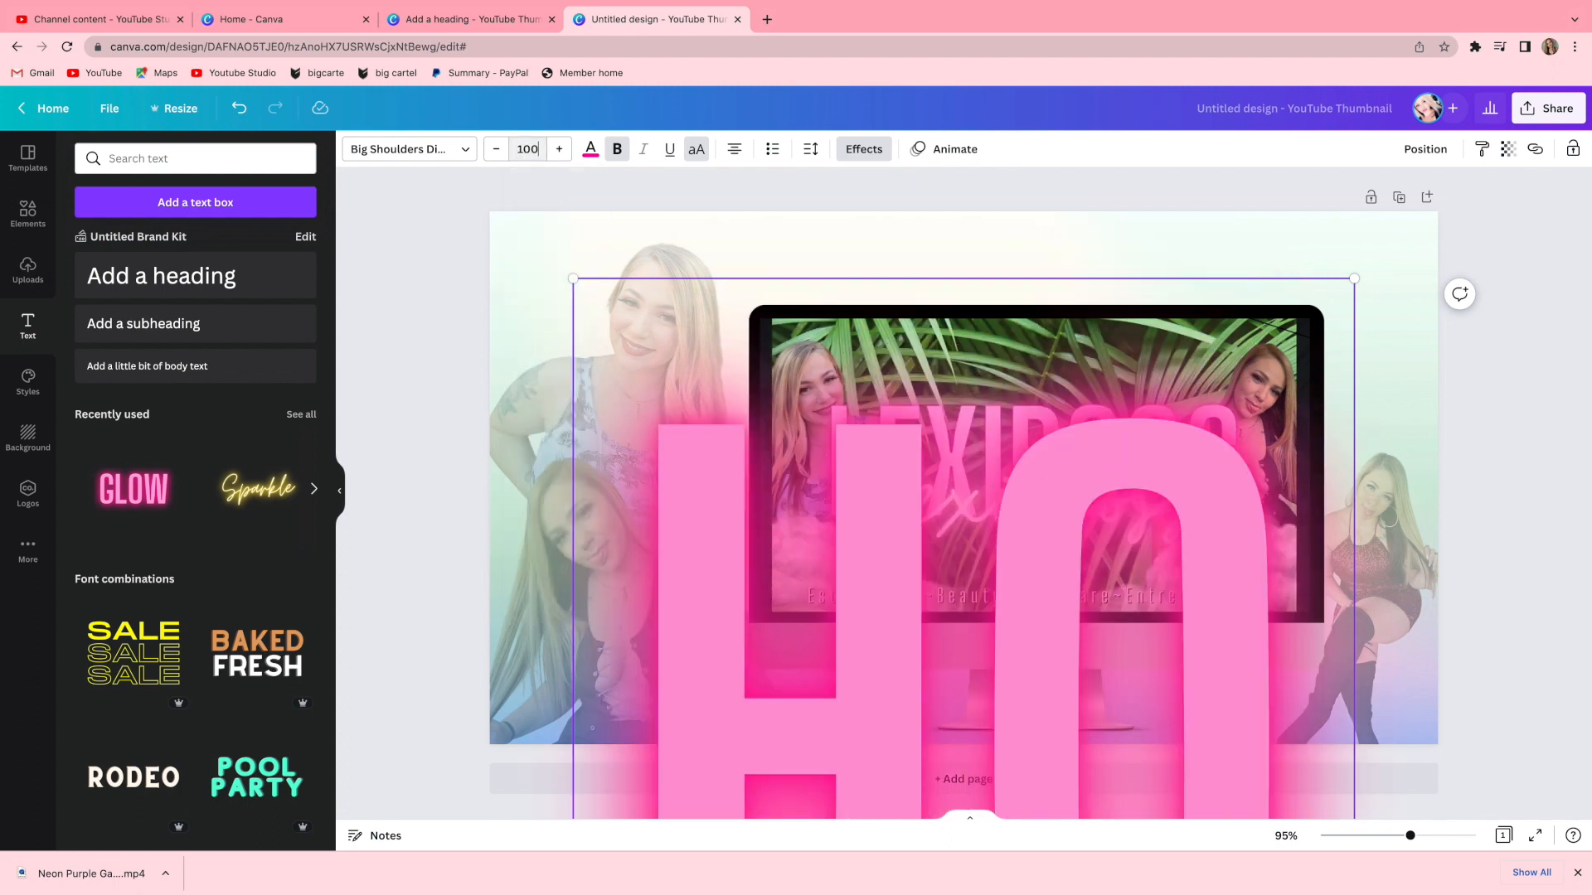
pyautogui.press('Return')
pyautogui.write('INTRO')
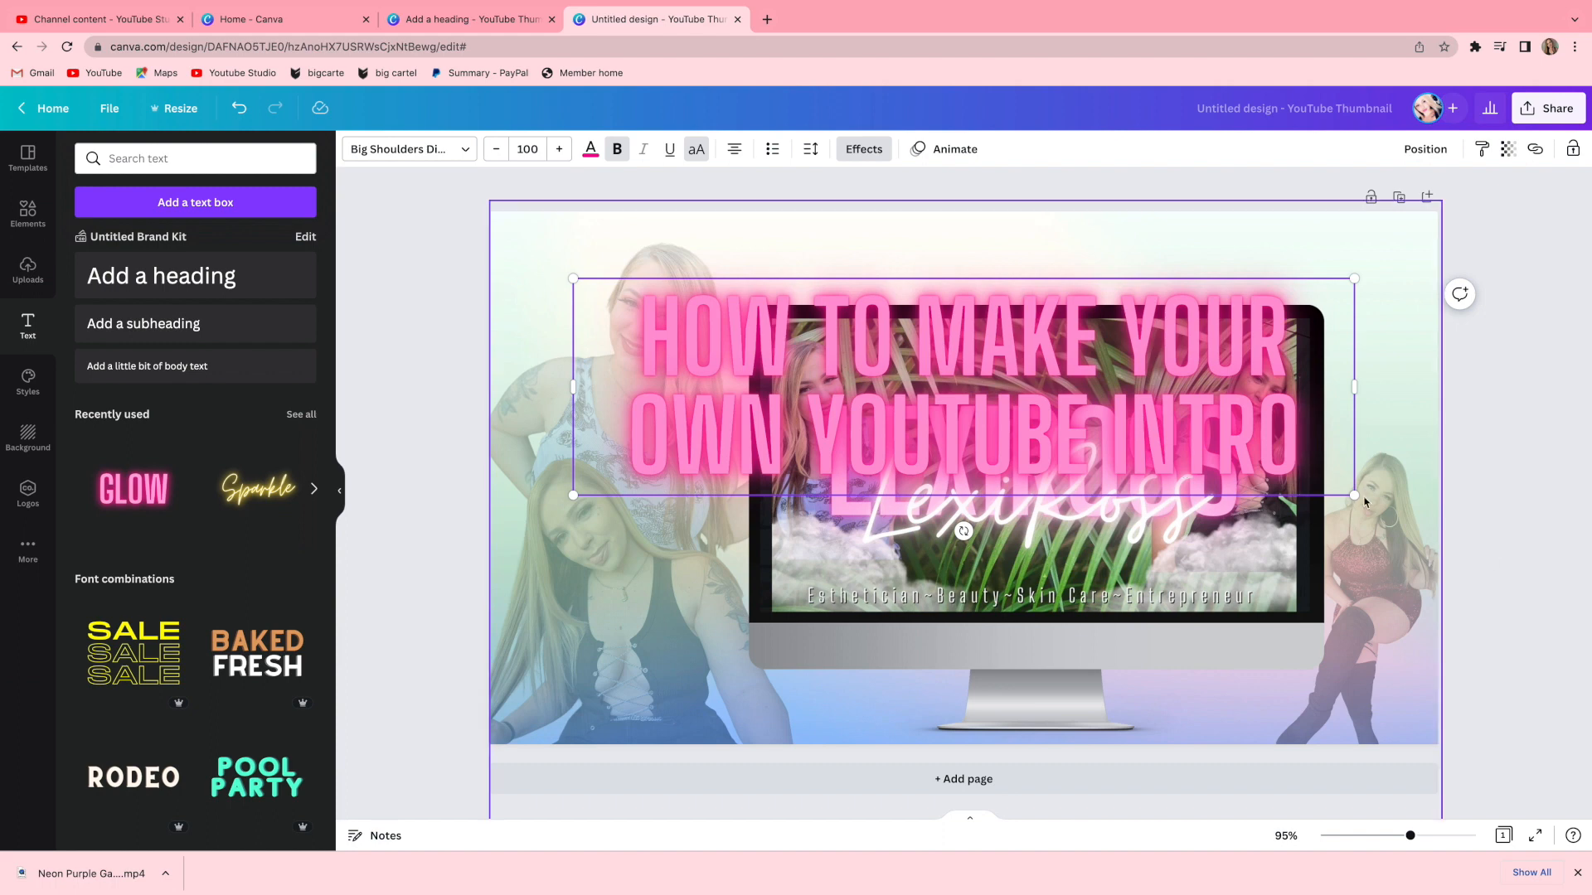
# Set the title's font size to 50, widen it onto one line, and move it to the top.
pyautogui.moveTo(1356, 495); pyautogui.dragTo(995, 437)
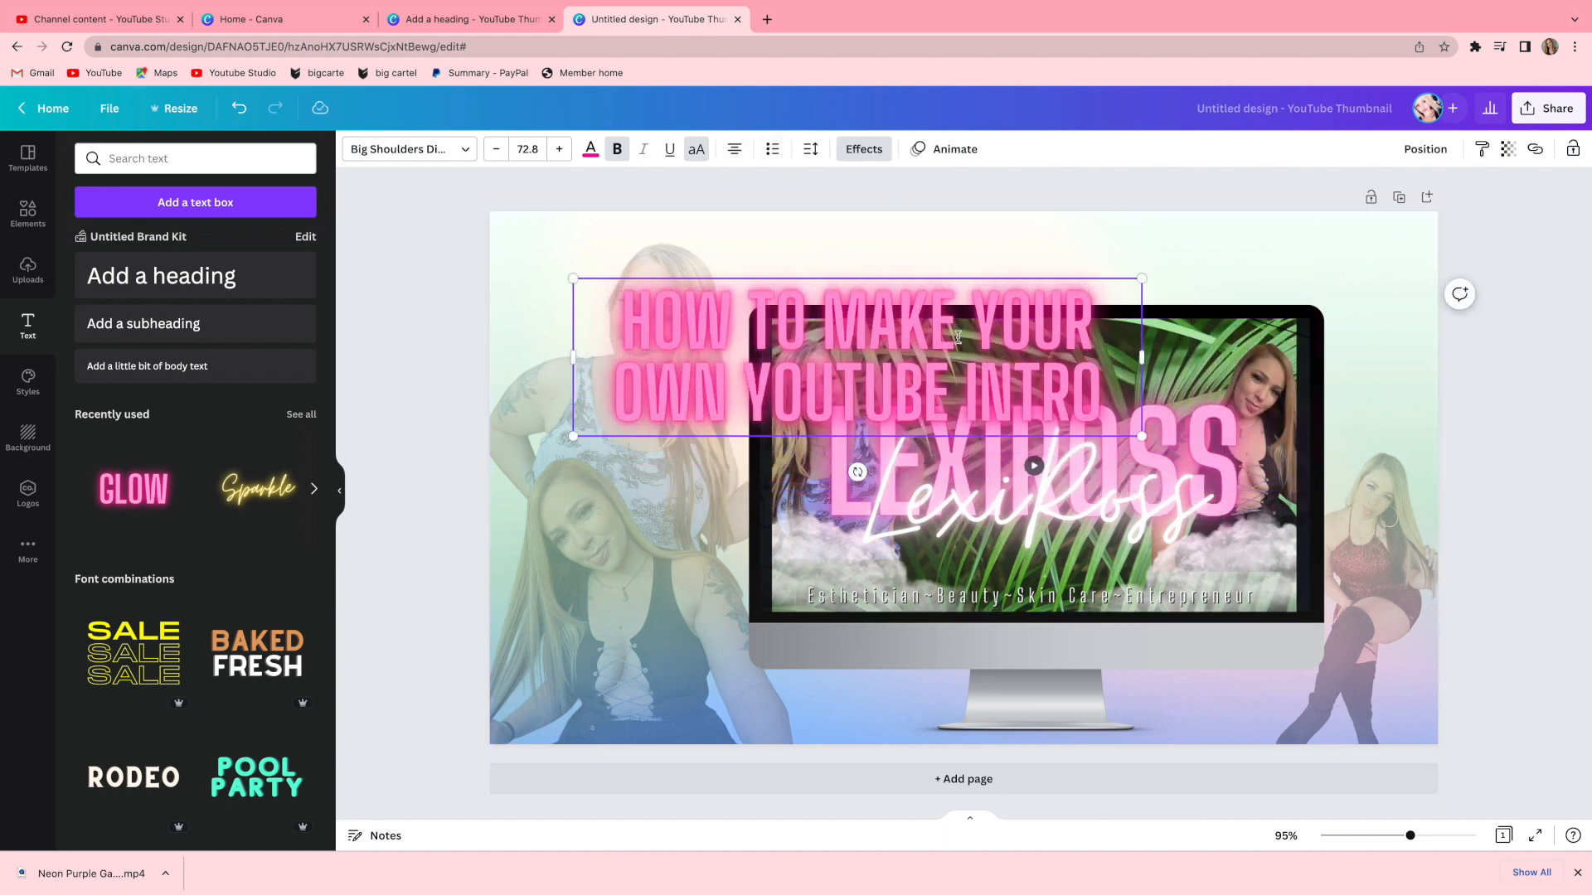
pyautogui.click(527, 148)
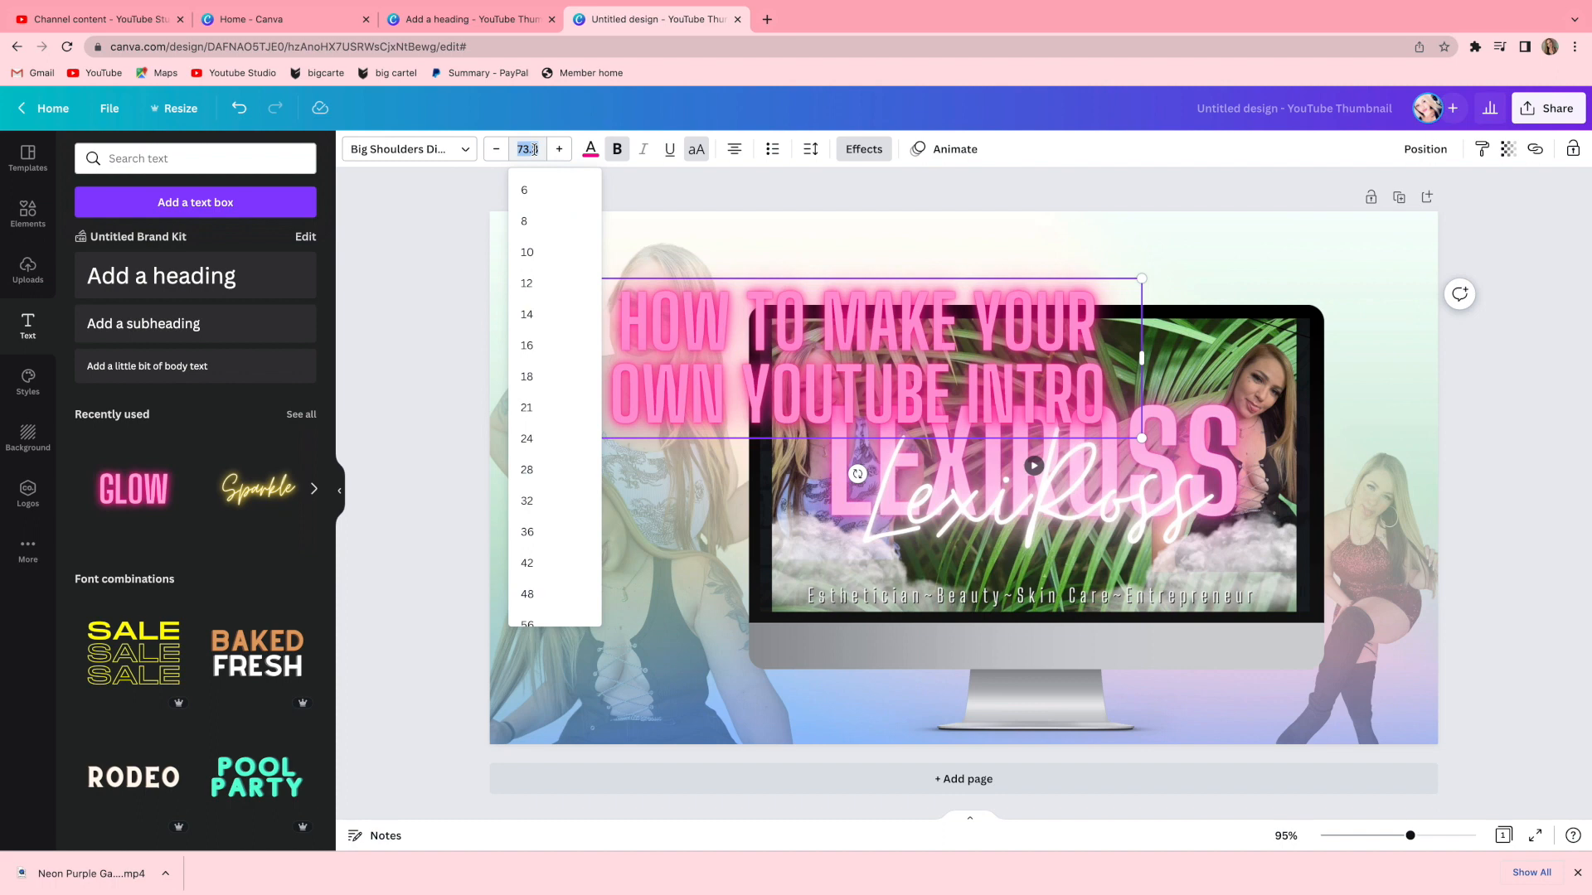
pyautogui.write('50')
pyautogui.press('Return')
pyautogui.moveTo(1141, 306); pyautogui.dragTo(1344, 332)
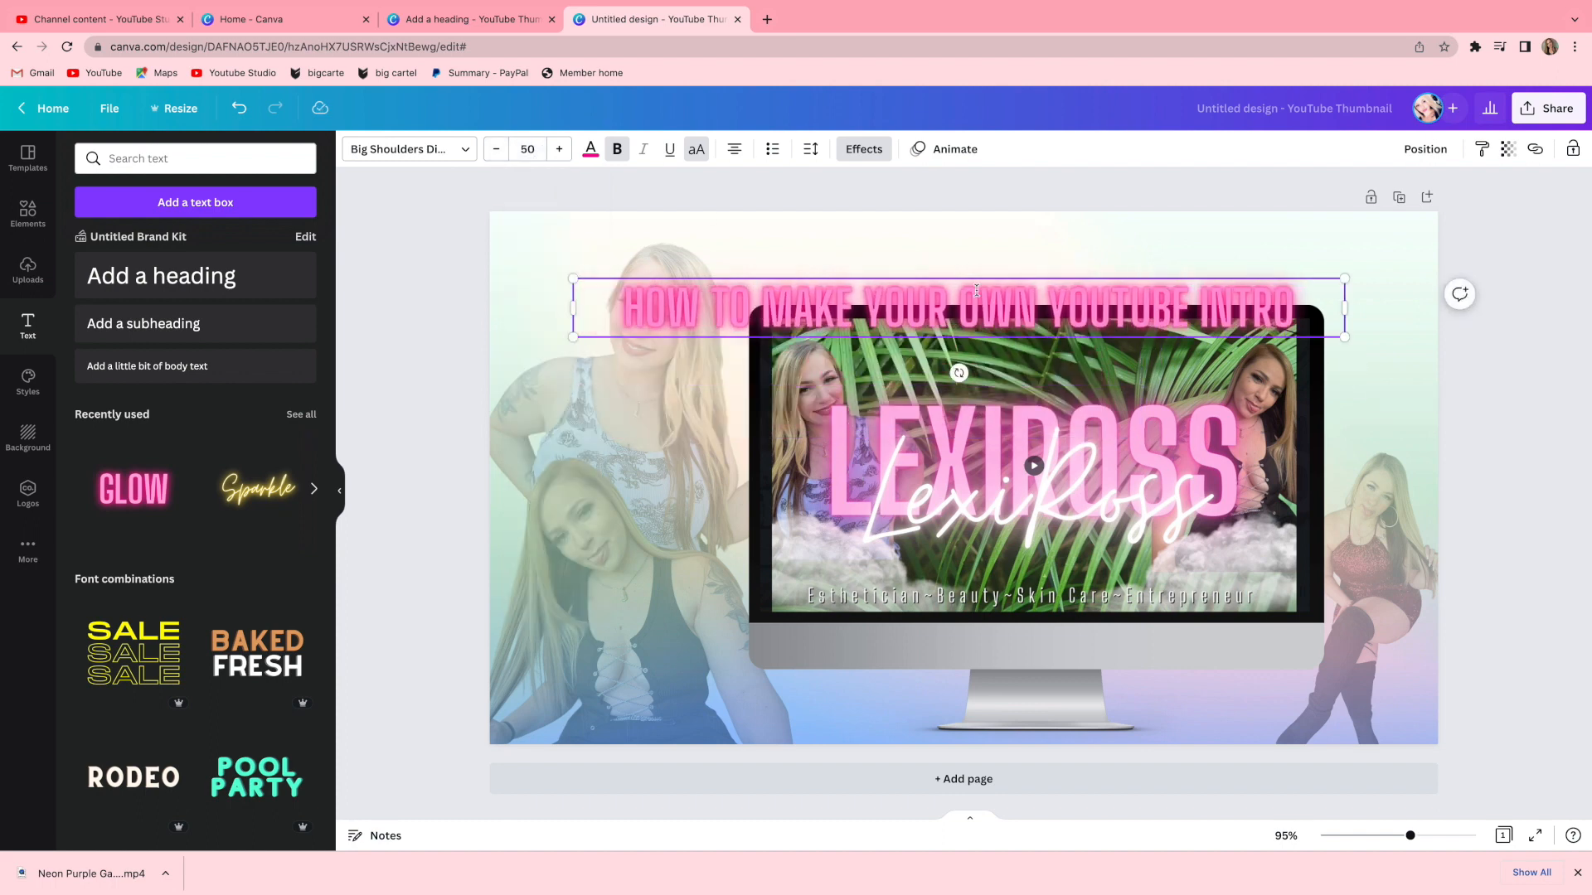
pyautogui.moveTo(977, 278); pyautogui.dragTo(977, 236)
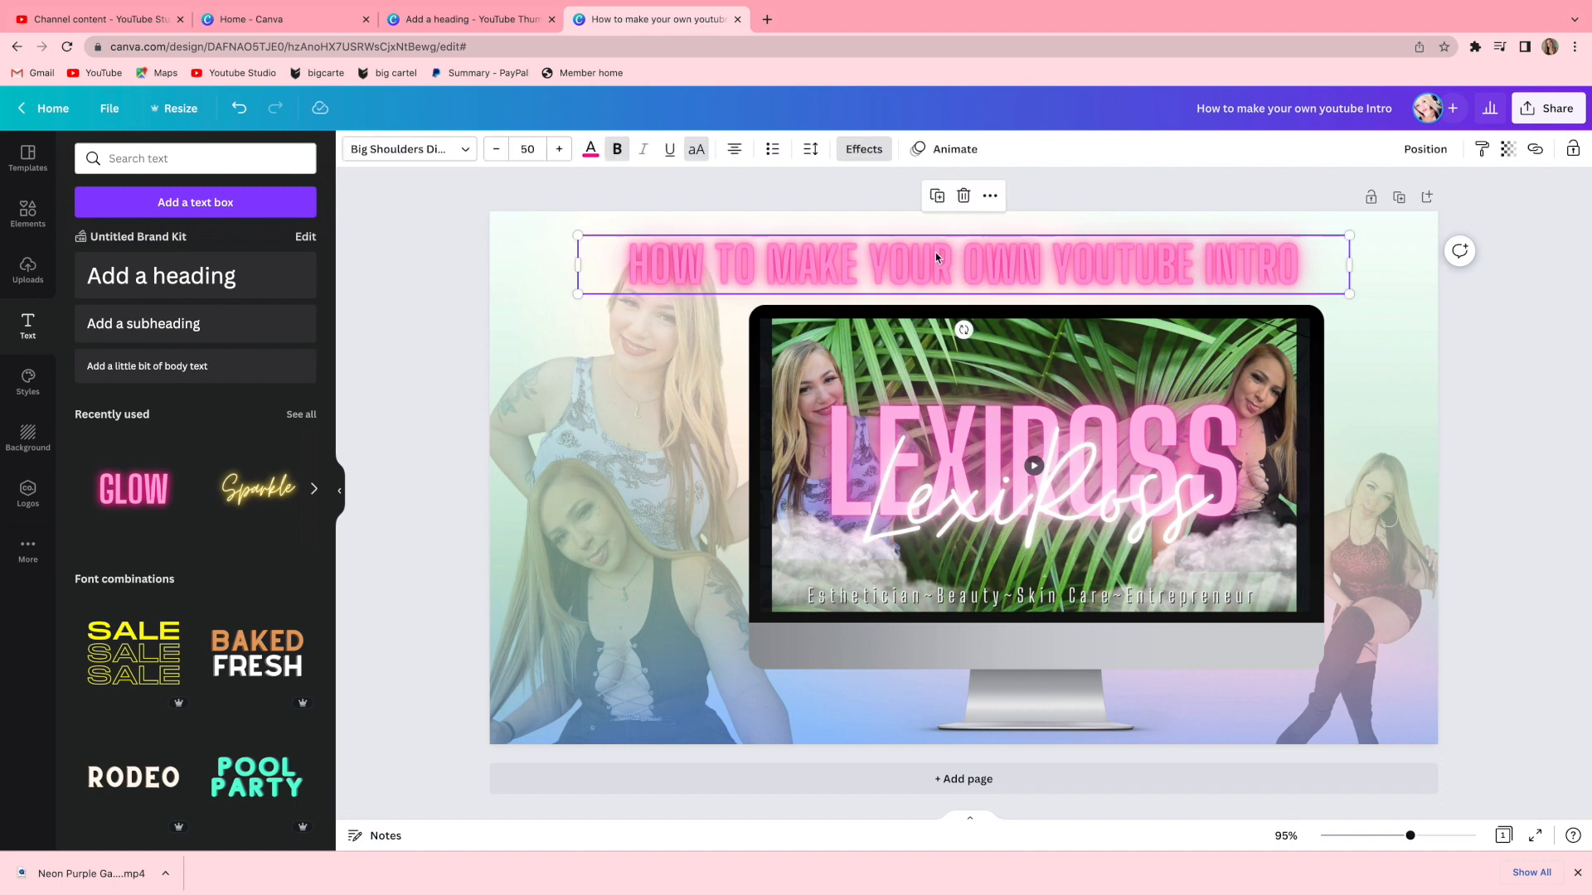
# Try several palette colours on the title text.
pyautogui.click(591, 151)
pyautogui.click(175, 495)
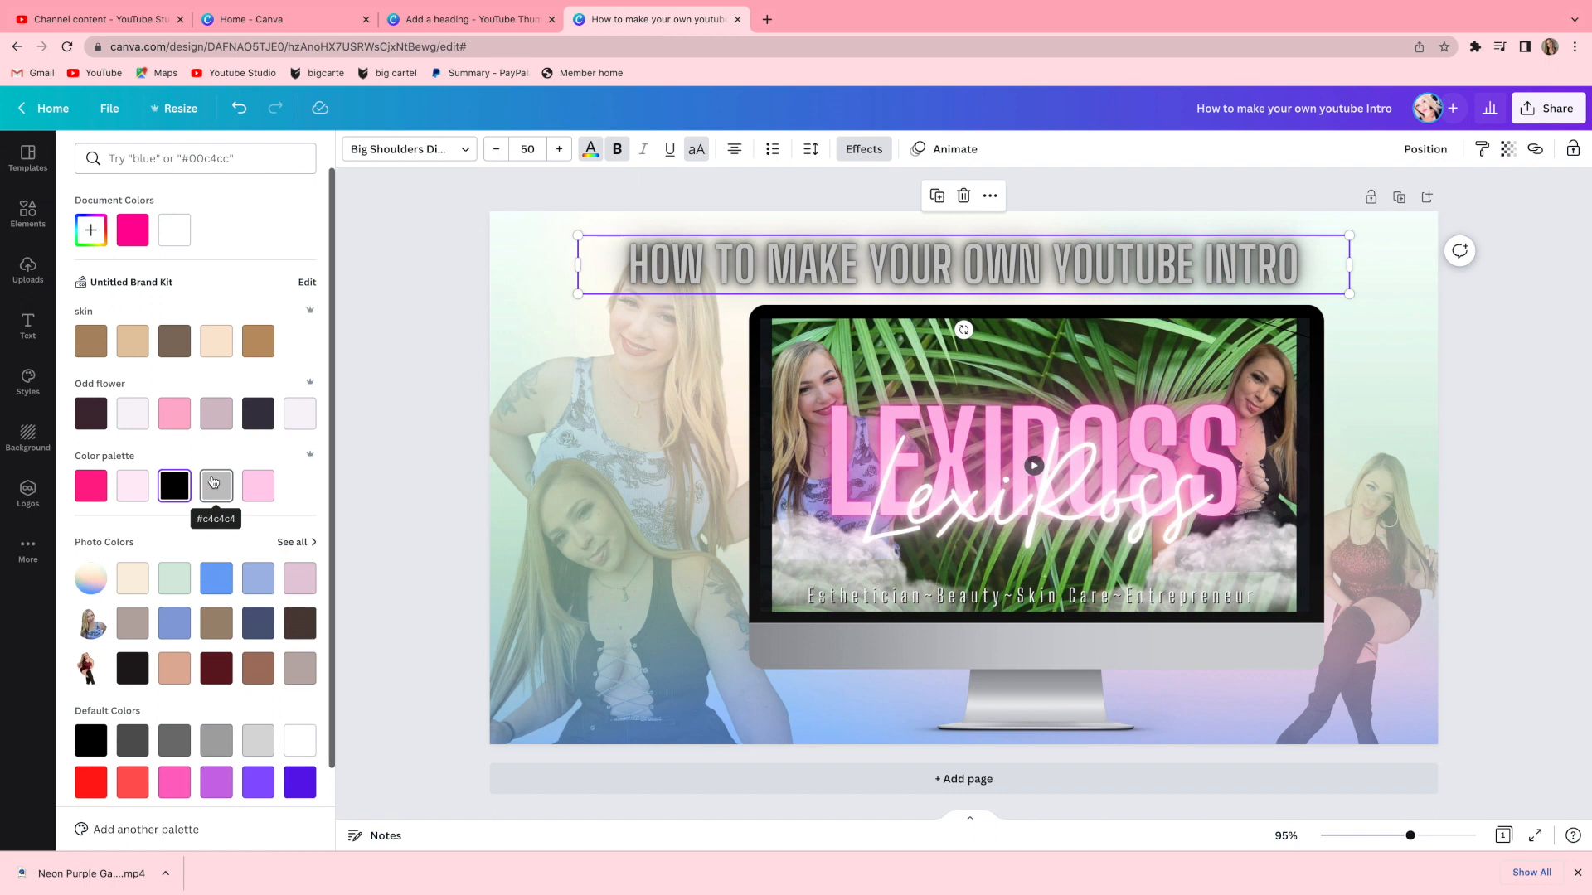
pyautogui.click(131, 490)
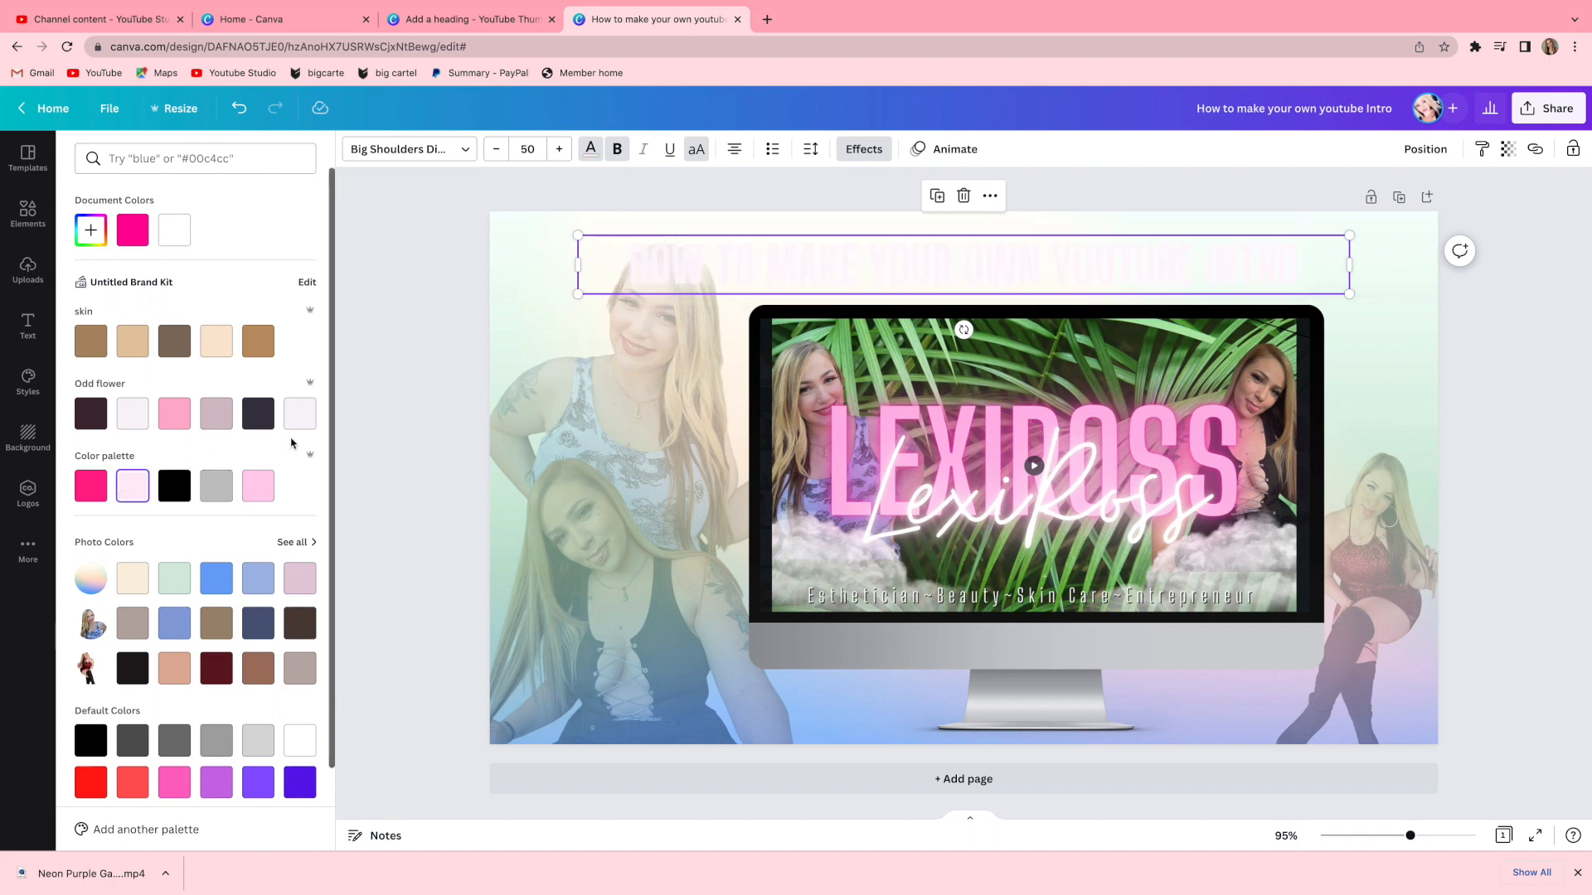
pyautogui.click(216, 487)
pyautogui.click(91, 485)
pyautogui.click(175, 414)
pyautogui.click(142, 239)
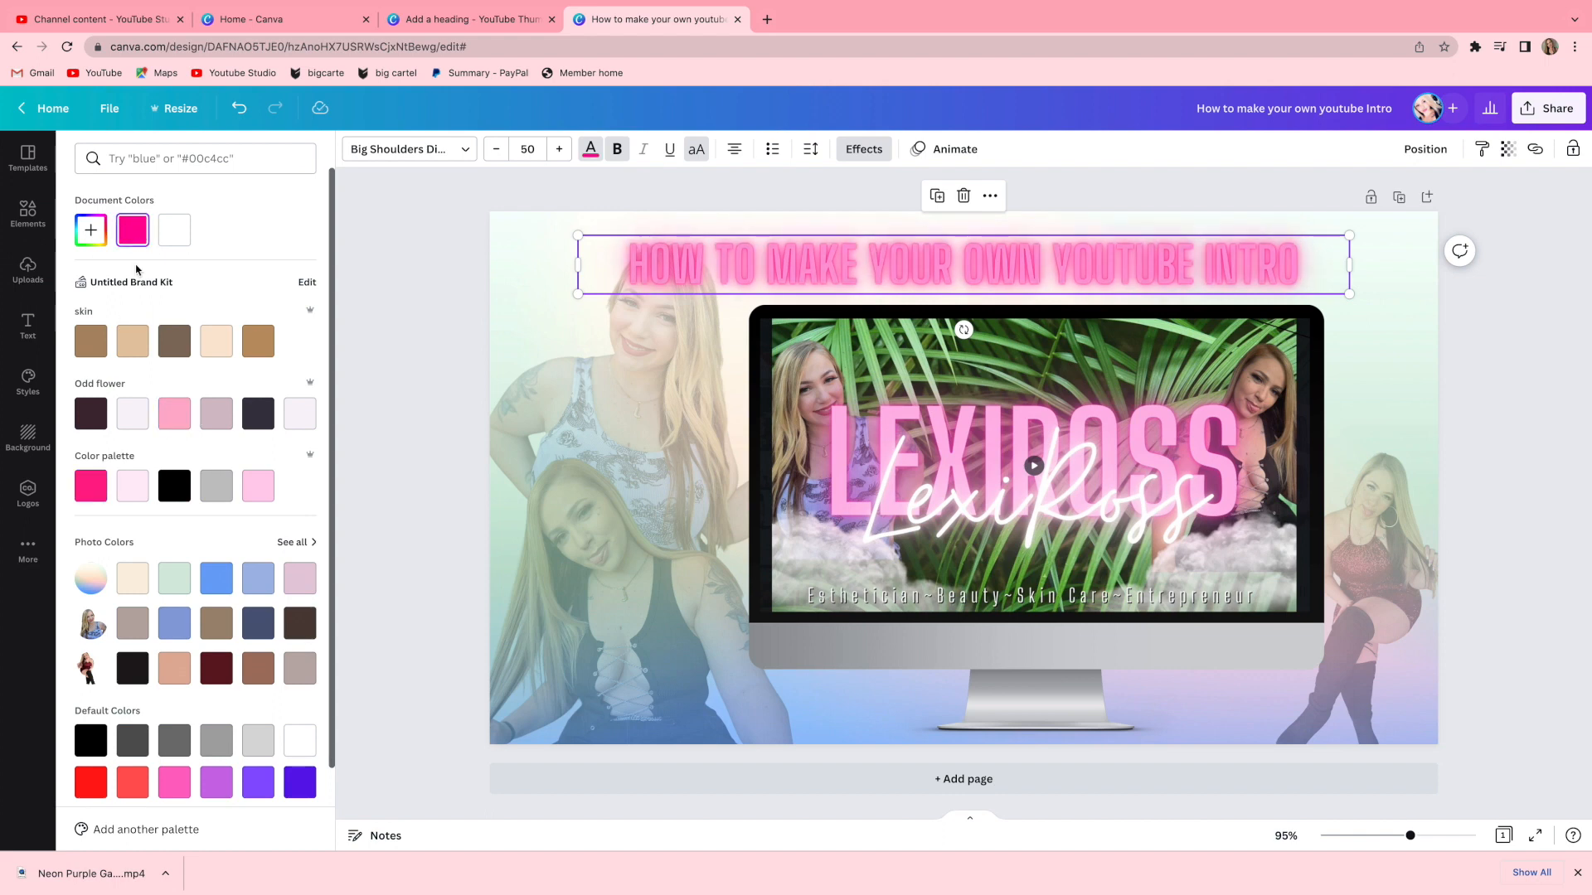
# Toggle the title's bold formatting and test more pink shades and a custom colour.
pyautogui.click(617, 151)
pyautogui.click(618, 151)
pyautogui.click(618, 150)
pyautogui.click(257, 486)
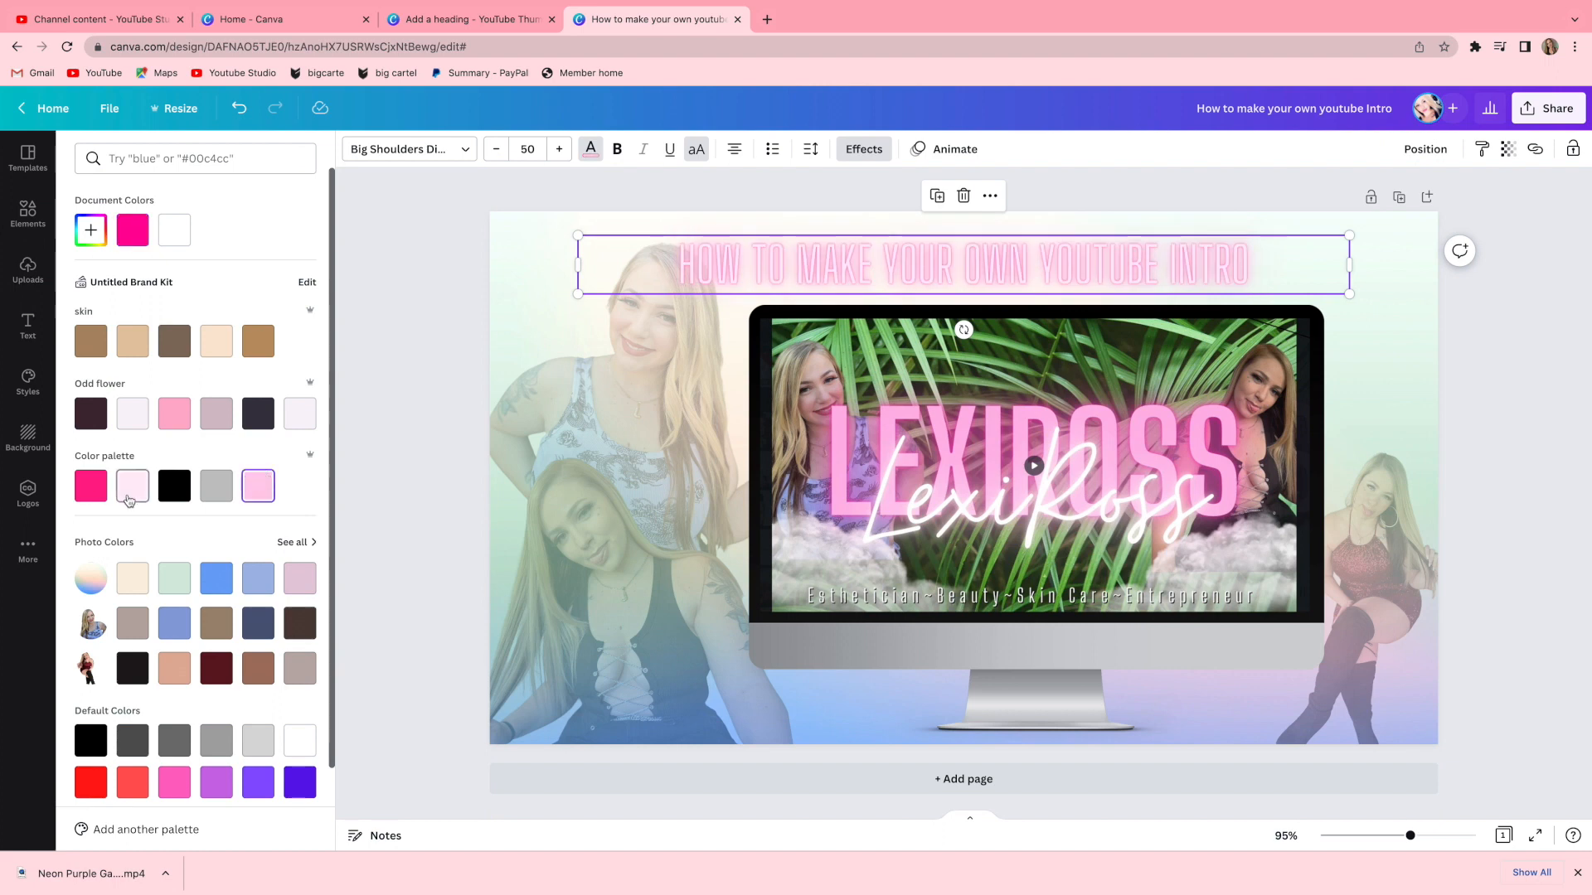
pyautogui.click(93, 490)
pyautogui.click(100, 229)
pyautogui.click(253, 265)
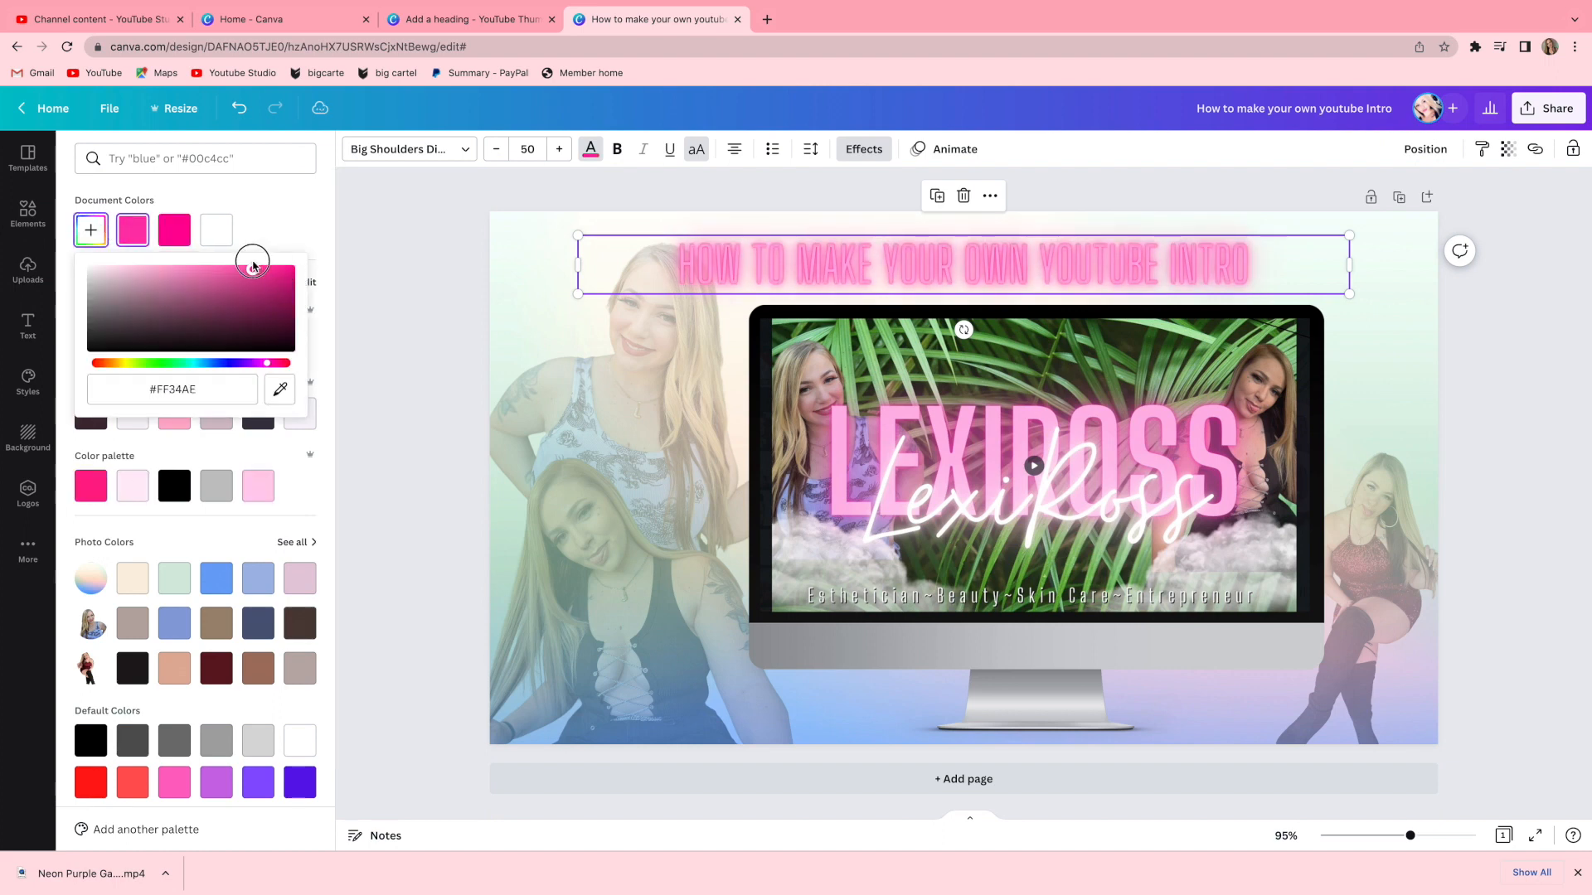
# Set the title text colour to black.
pyautogui.click(90, 740)
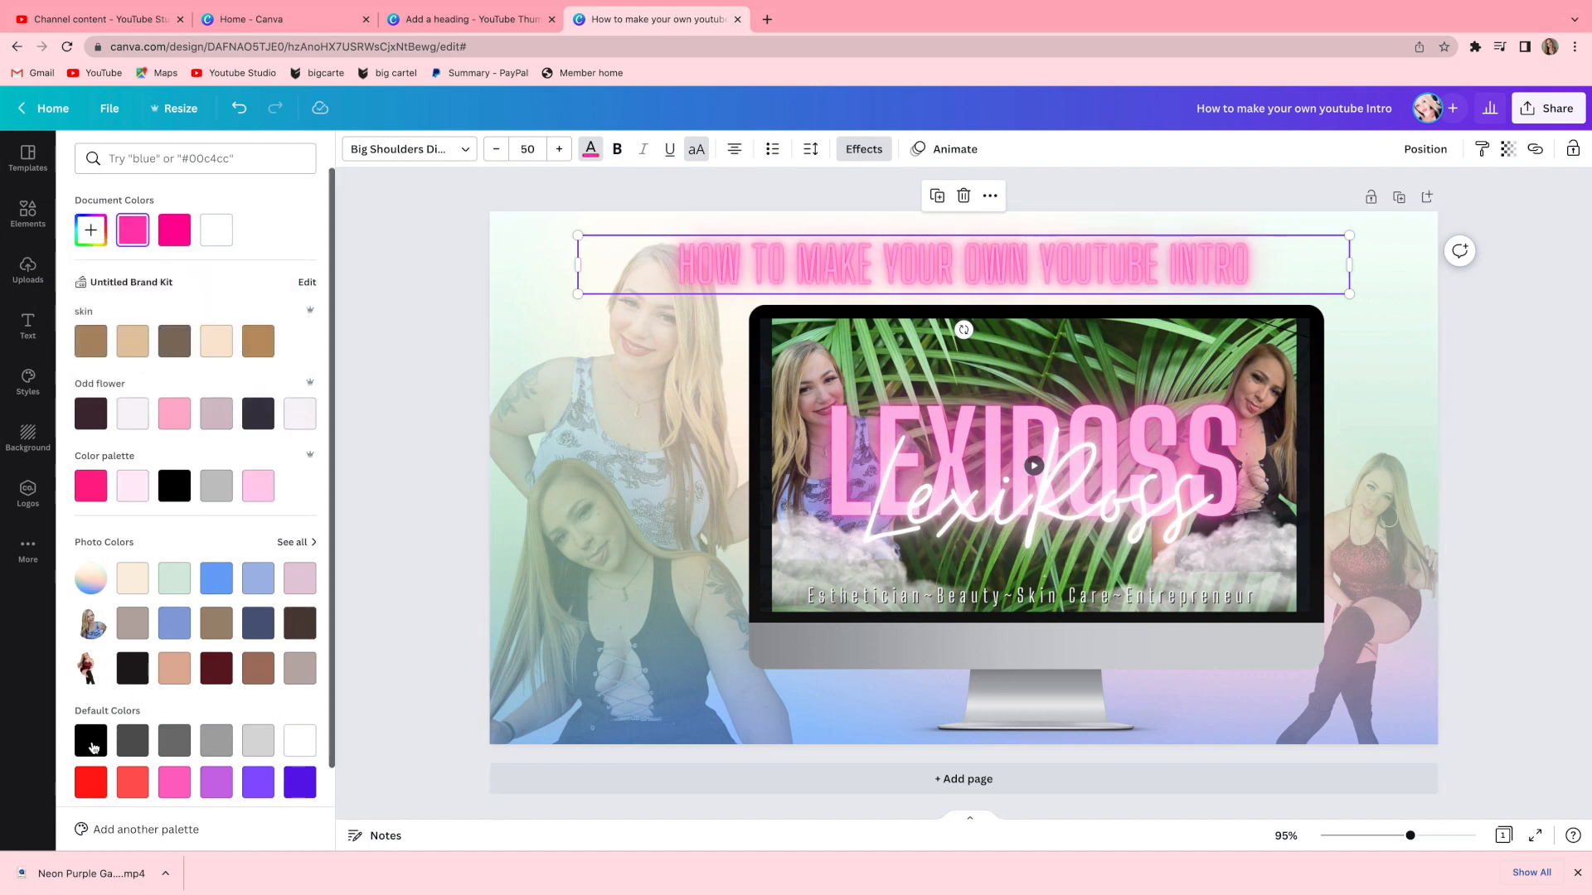
pyautogui.click(618, 151)
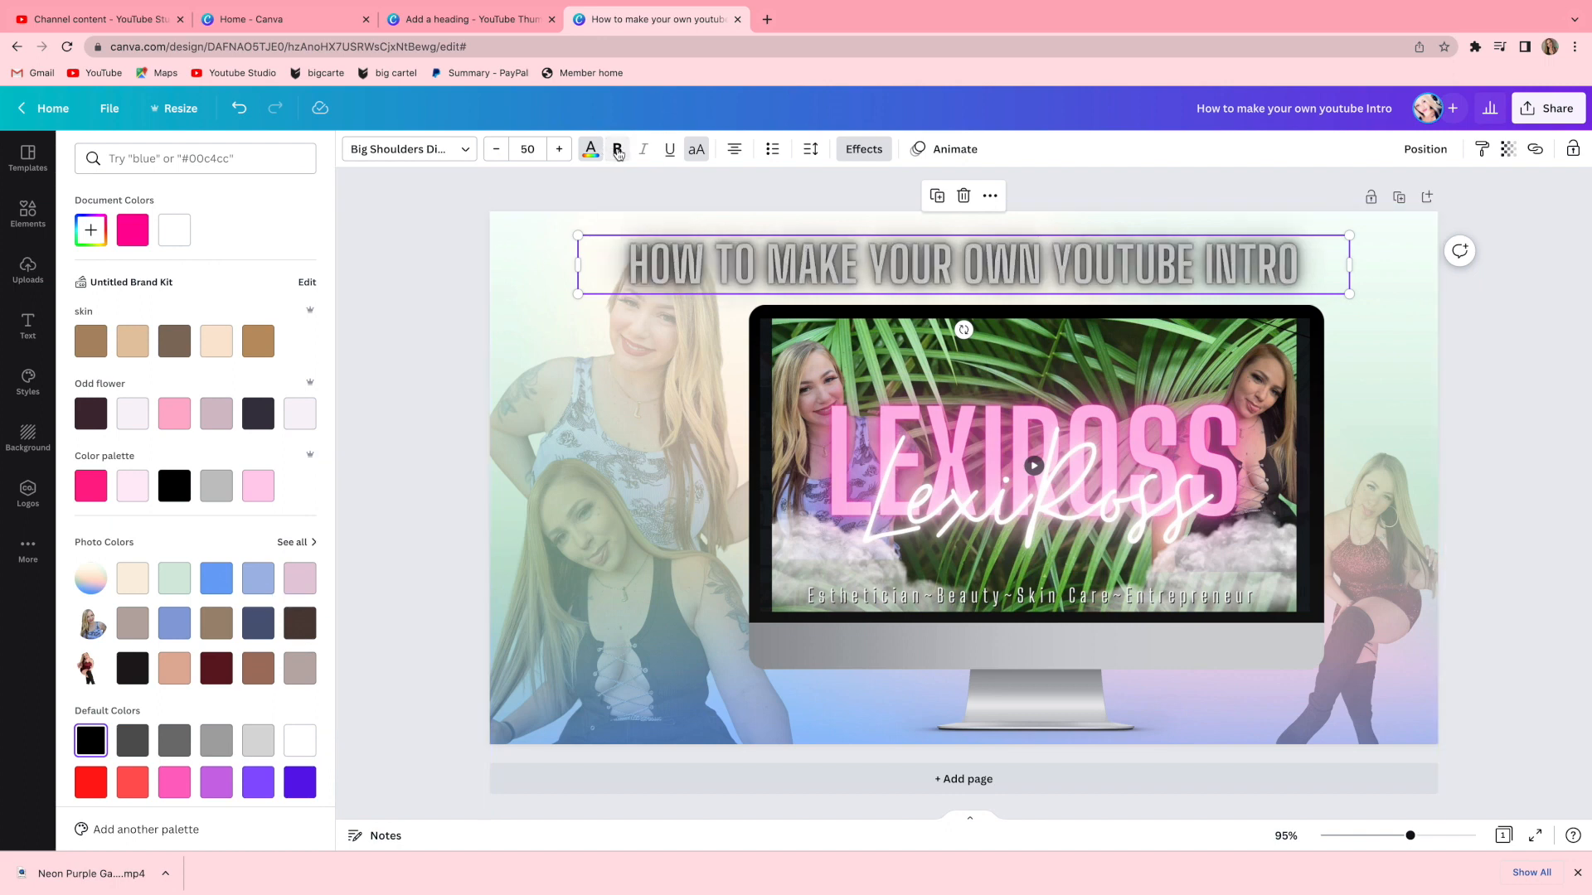
pyautogui.click(88, 788)
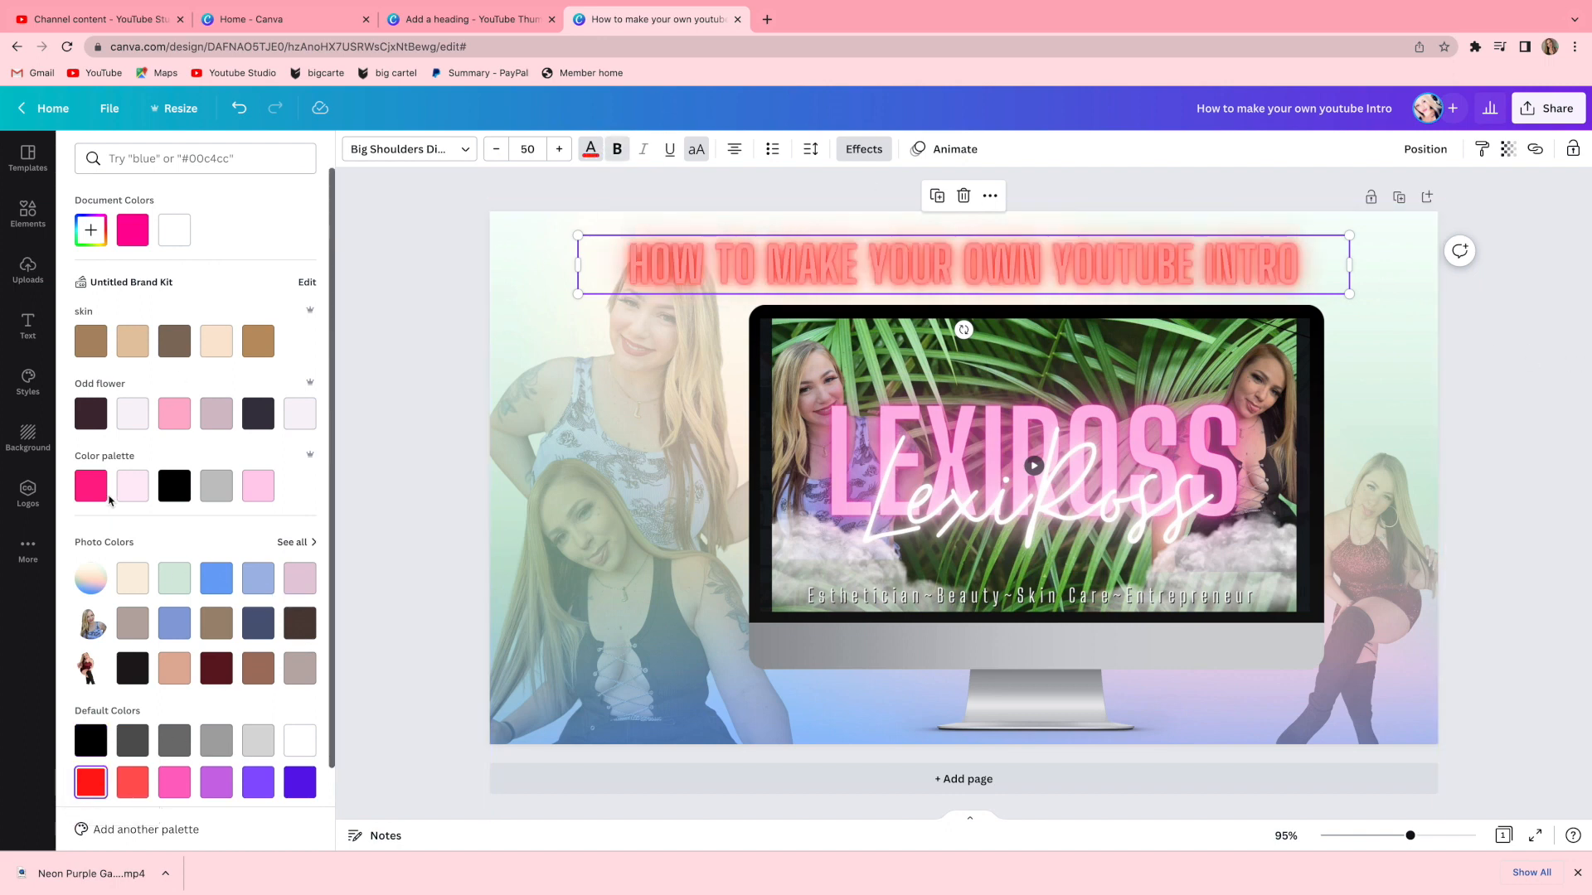
pyautogui.click(176, 495)
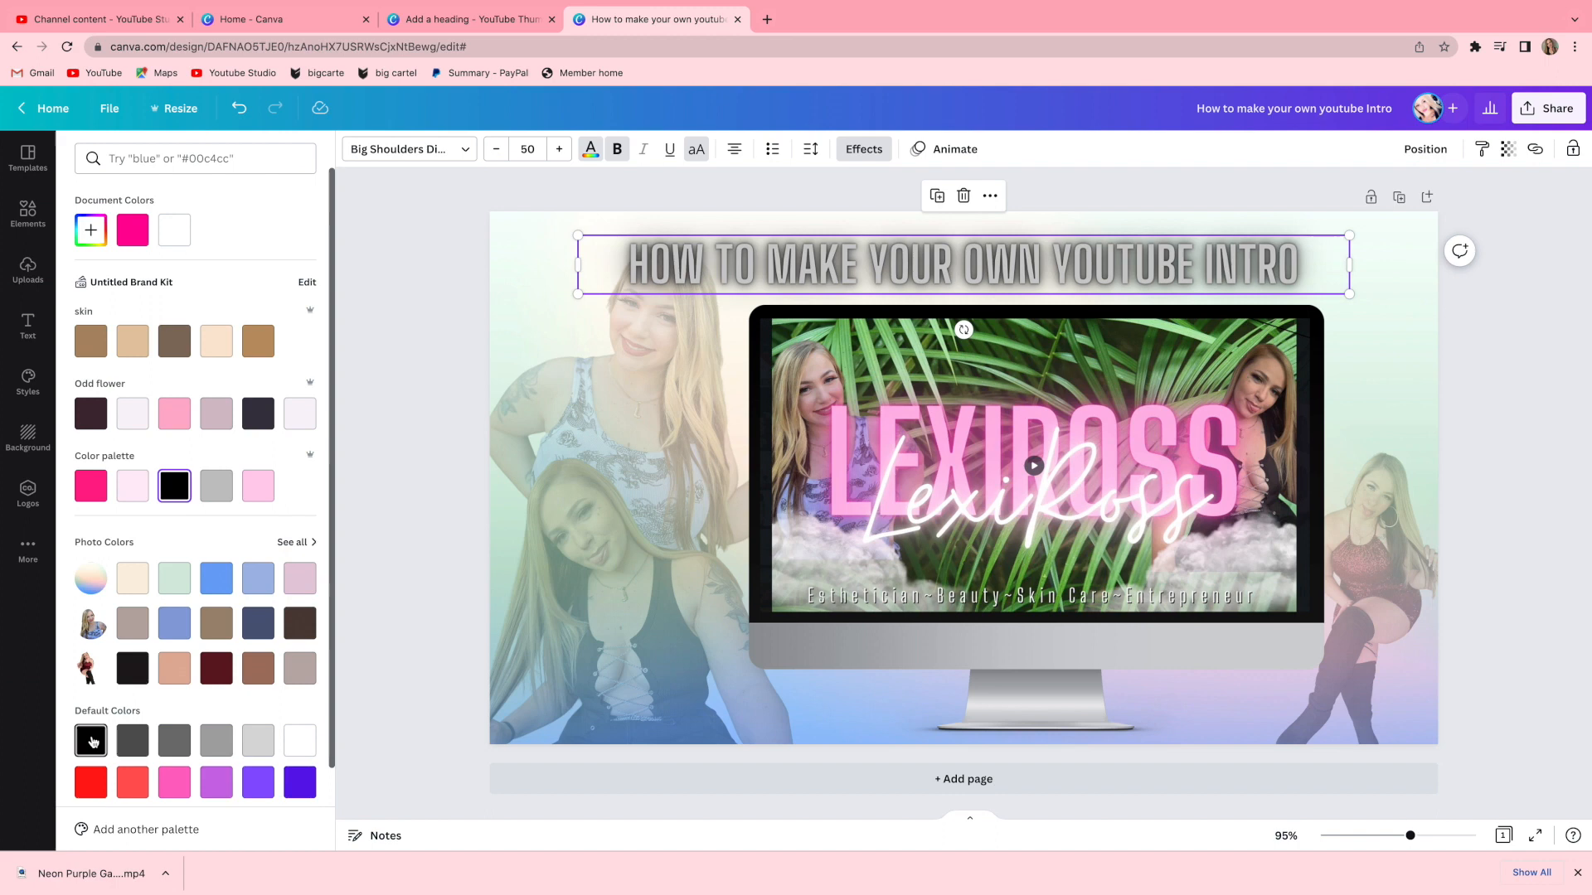
# Search the elements for canva, add the round Canva logo, and shrink it into the bottom-left corner.
pyautogui.click(151, 158)
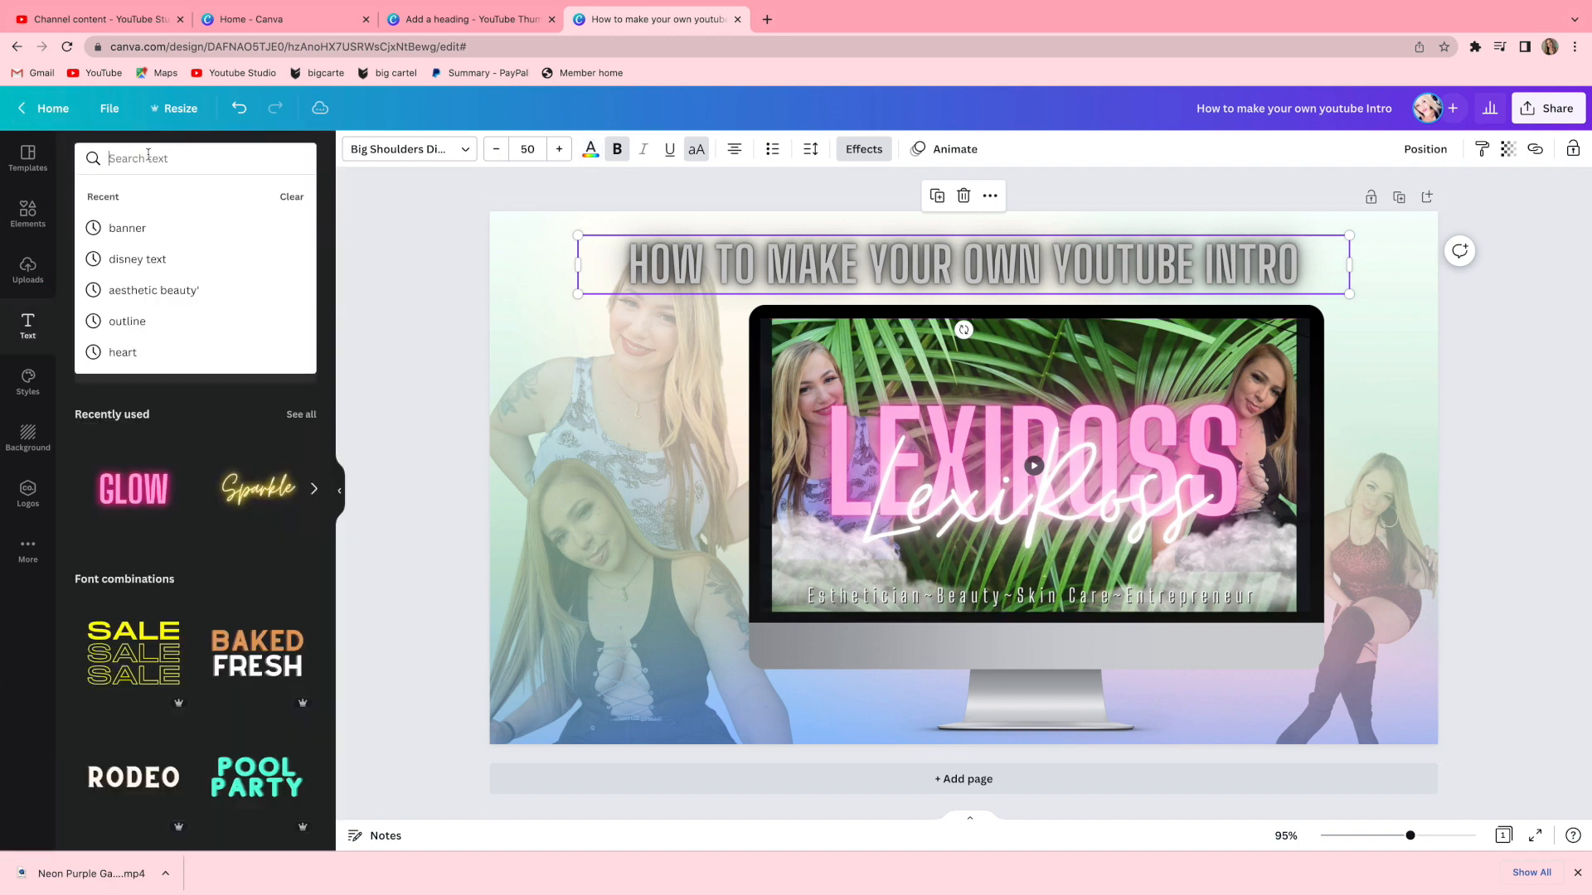
pyautogui.write('cNV')
pyautogui.press('BackSpace')
pyautogui.write('anva')
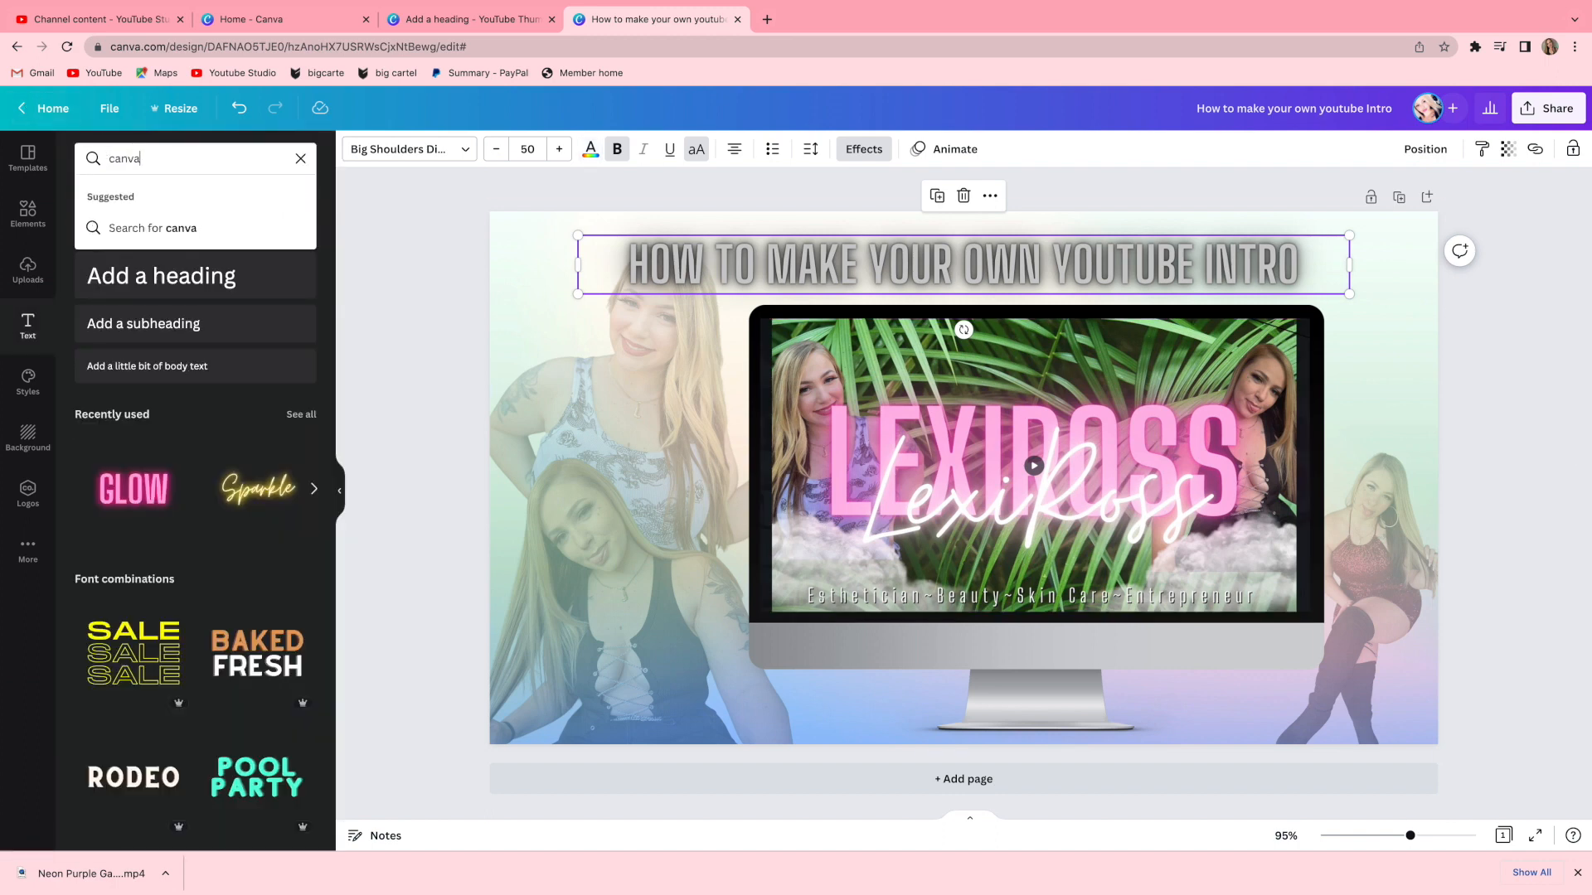
pyautogui.press('Return')
pyautogui.click(28, 214)
pyautogui.tripleClick(161, 158)
pyautogui.write('canva')
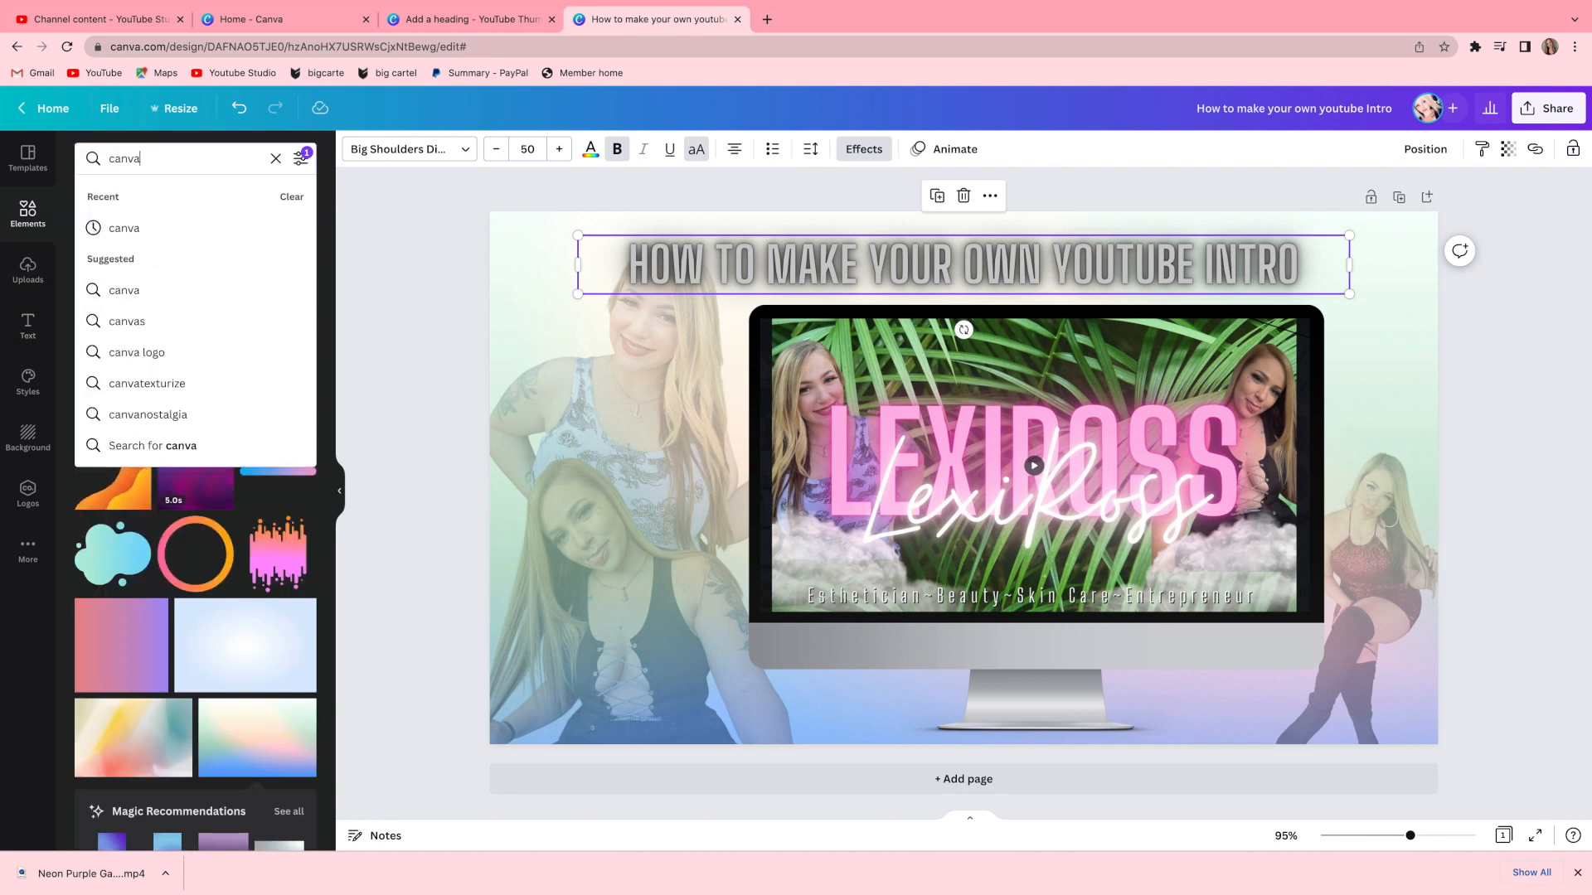
pyautogui.press('Return')
pyautogui.click(278, 388)
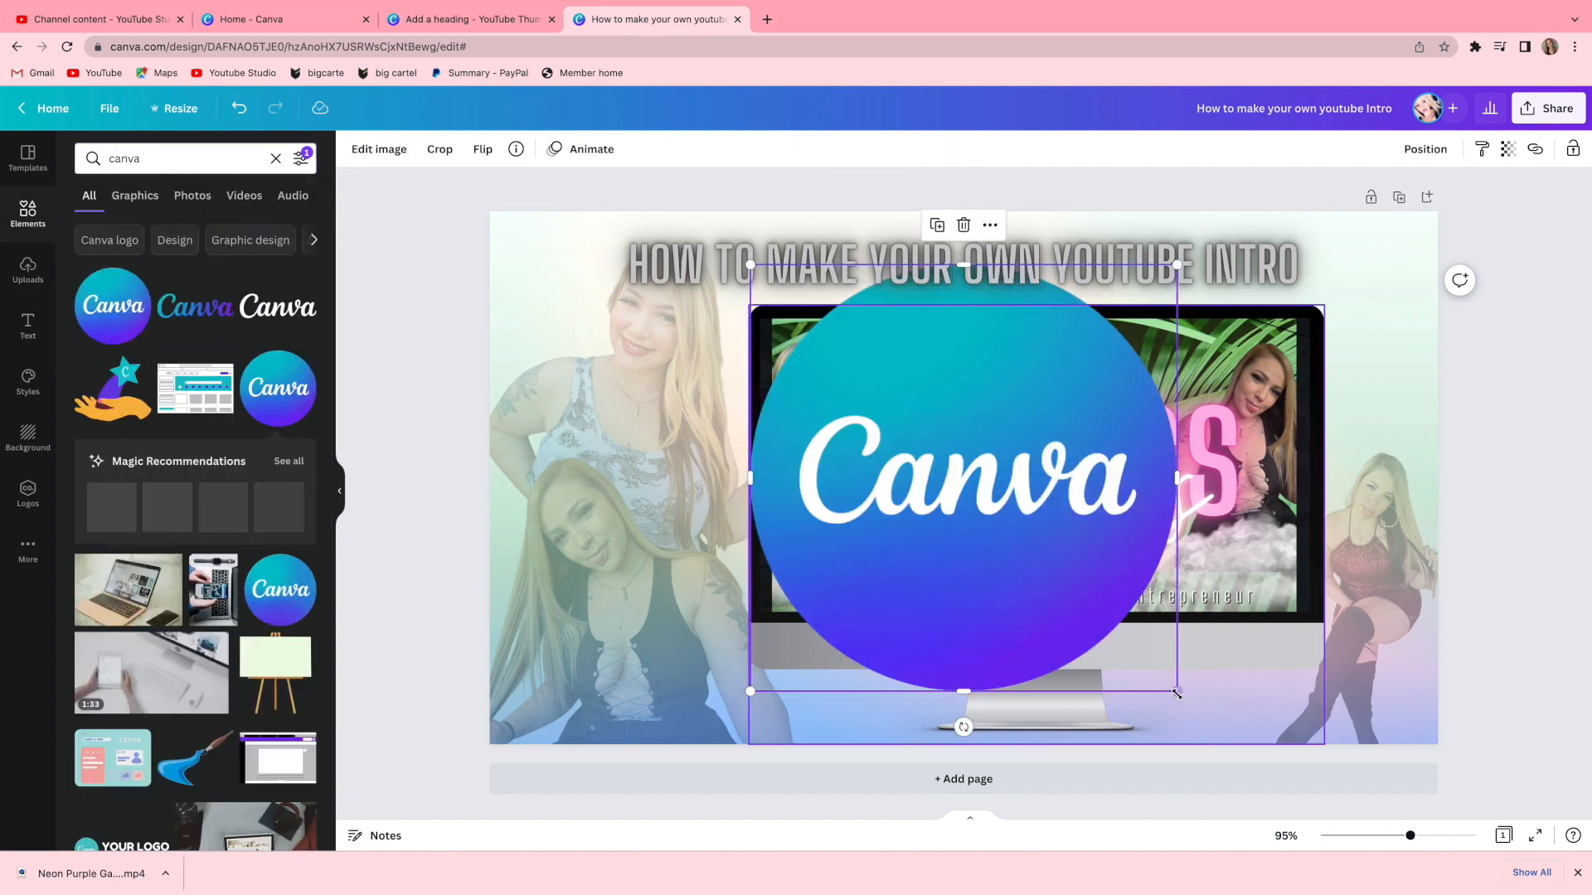
pyautogui.moveTo(1150, 671); pyautogui.dragTo(557, 717)
# Search the elements for youtube, add the red YouTube play logo, and arrange it beside the Canva logo in the bottom-right corner.
pyautogui.tripleClick(161, 157)
pyautogui.write('youtube')
pyautogui.press('Return')
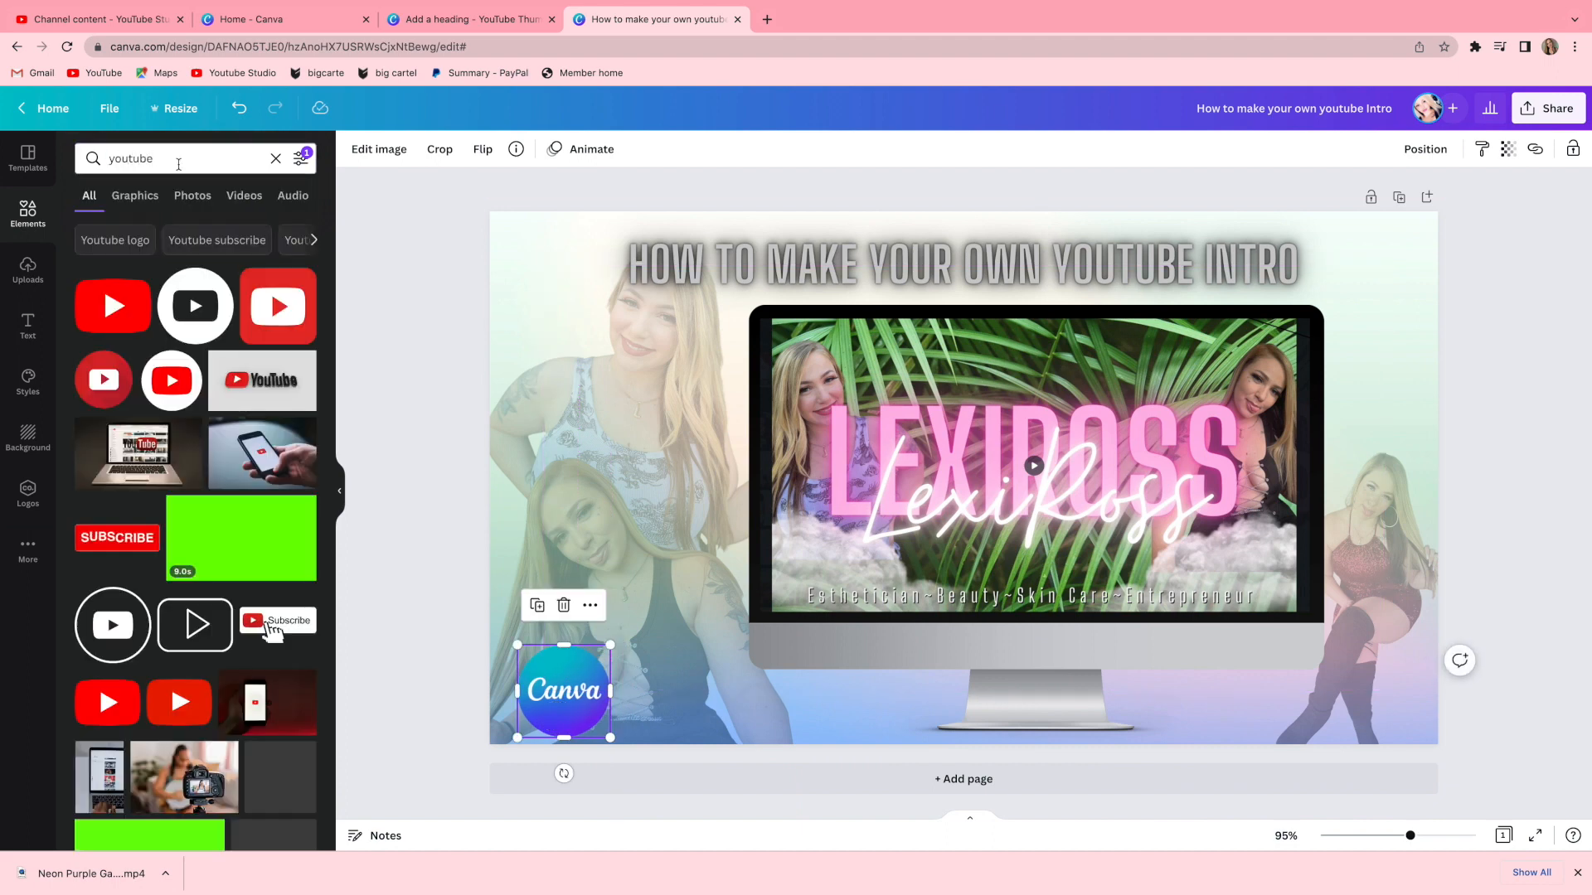
pyautogui.click(130, 329)
pyautogui.moveTo(1113, 581); pyautogui.dragTo(968, 479)
pyautogui.moveTo(894, 441); pyautogui.dragTo(698, 699)
pyautogui.moveTo(774, 743); pyautogui.dragTo(899, 725)
pyautogui.moveTo(870, 698); pyautogui.dragTo(1257, 721)
pyautogui.moveTo(580, 696); pyautogui.dragTo(1194, 721)
pyautogui.moveTo(1132, 671); pyautogui.dragTo(1178, 701)
pyautogui.click(1293, 720)
pyautogui.moveTo(1301, 721); pyautogui.dragTo(1163, 715)
pyautogui.click(1549, 733)
pyautogui.click(1254, 711)
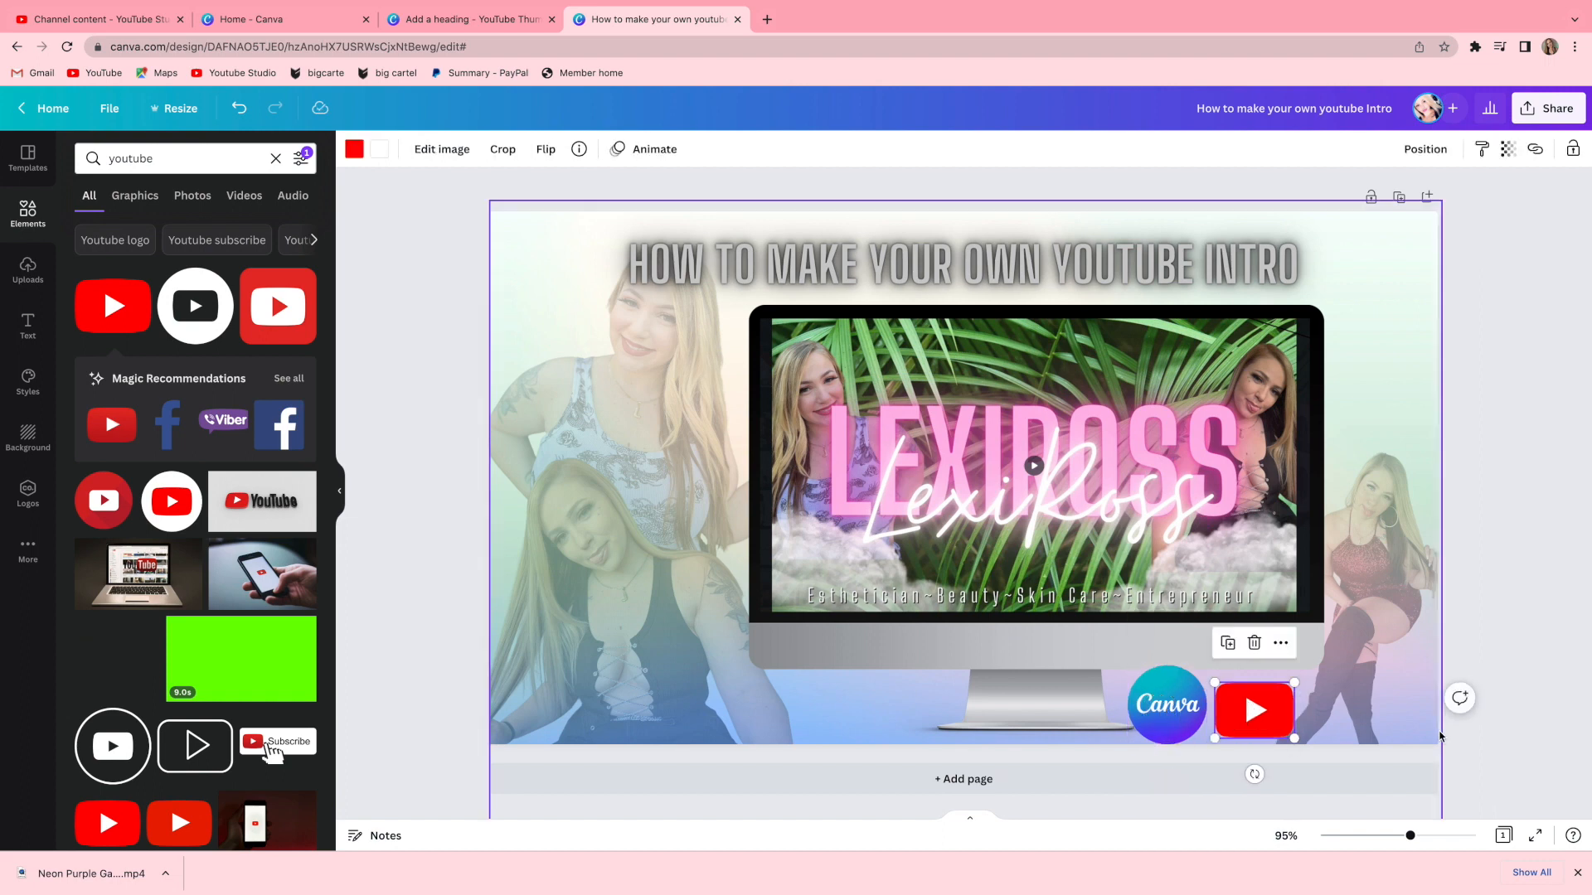
# Try a pink colour on the YouTube logo, then undo the colour change.
pyautogui.click(354, 149)
pyautogui.click(86, 485)
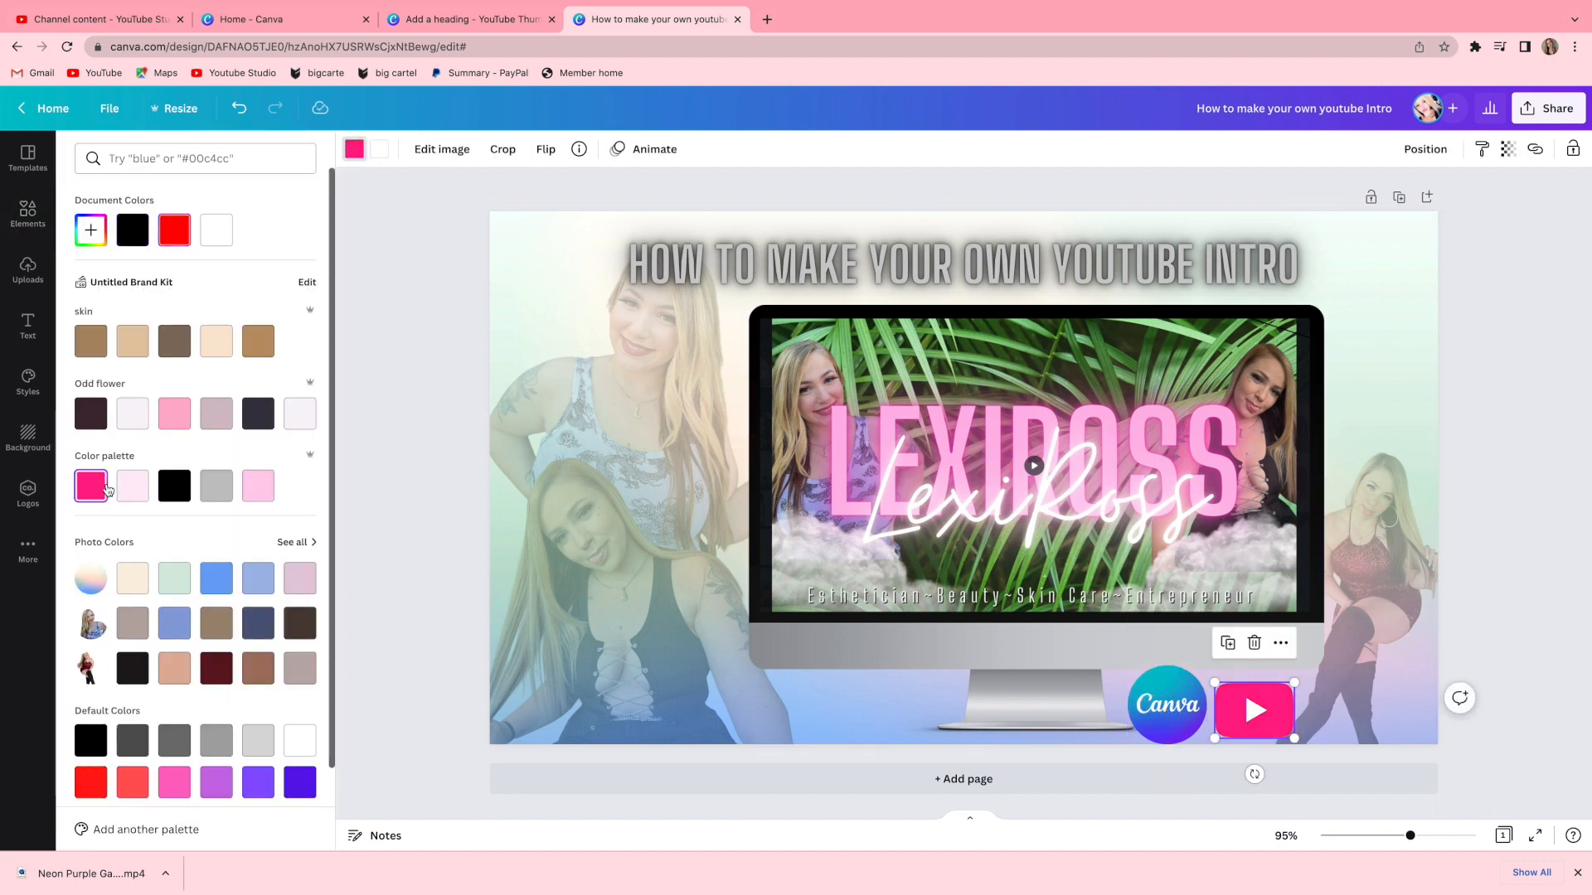
pyautogui.click(1166, 704)
pyautogui.click(240, 108)
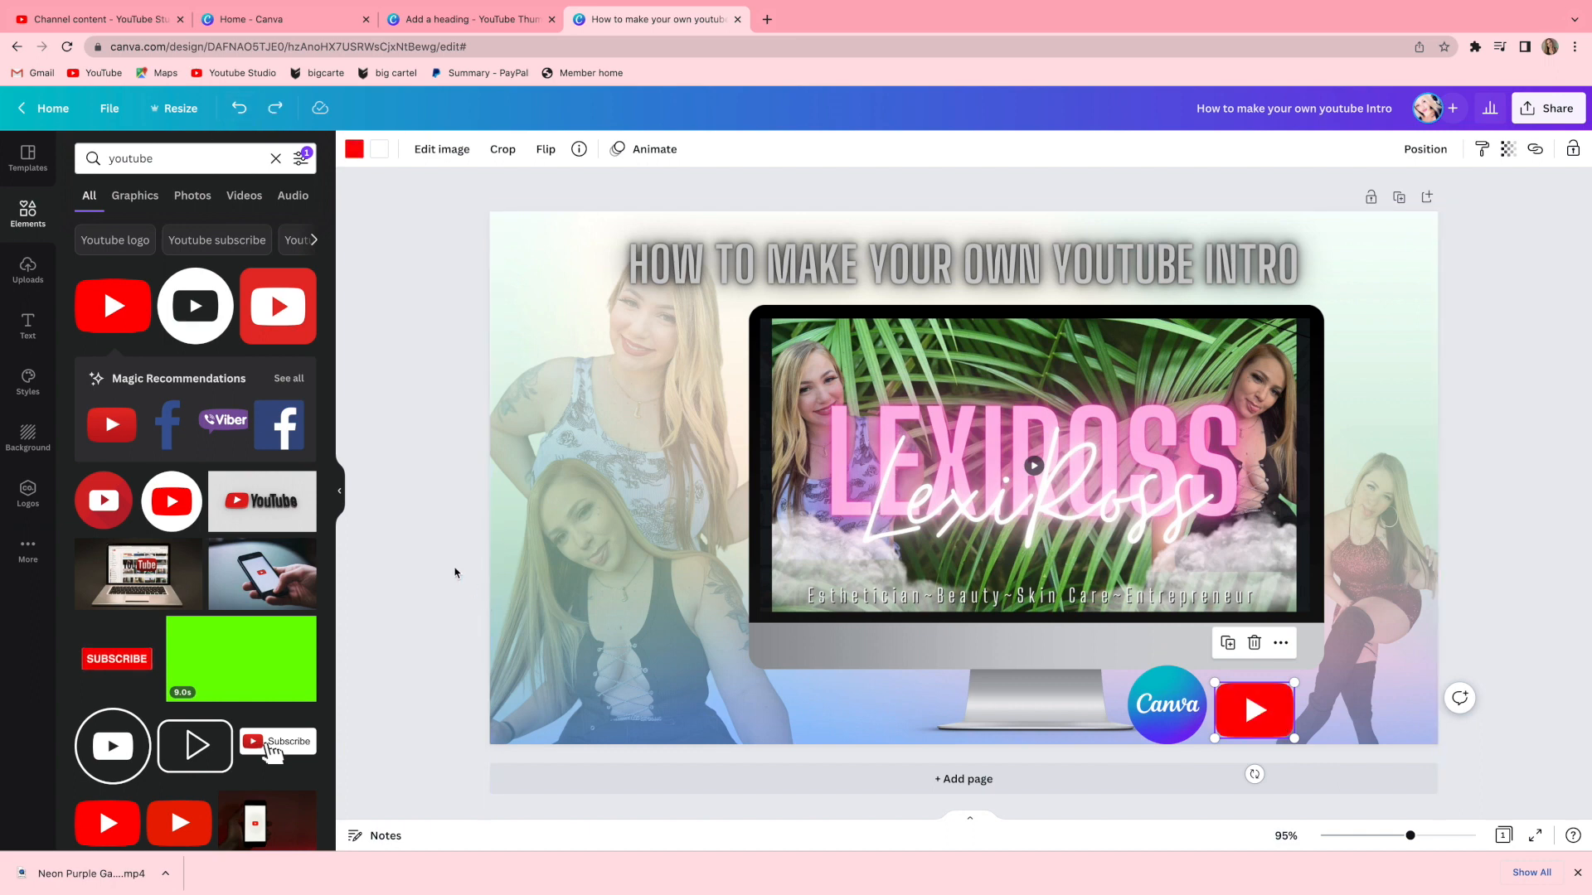
# Search the elements for butterfly and glitter graphics and browse the glitter results.
pyautogui.write('butterly')
pyautogui.press('Return')
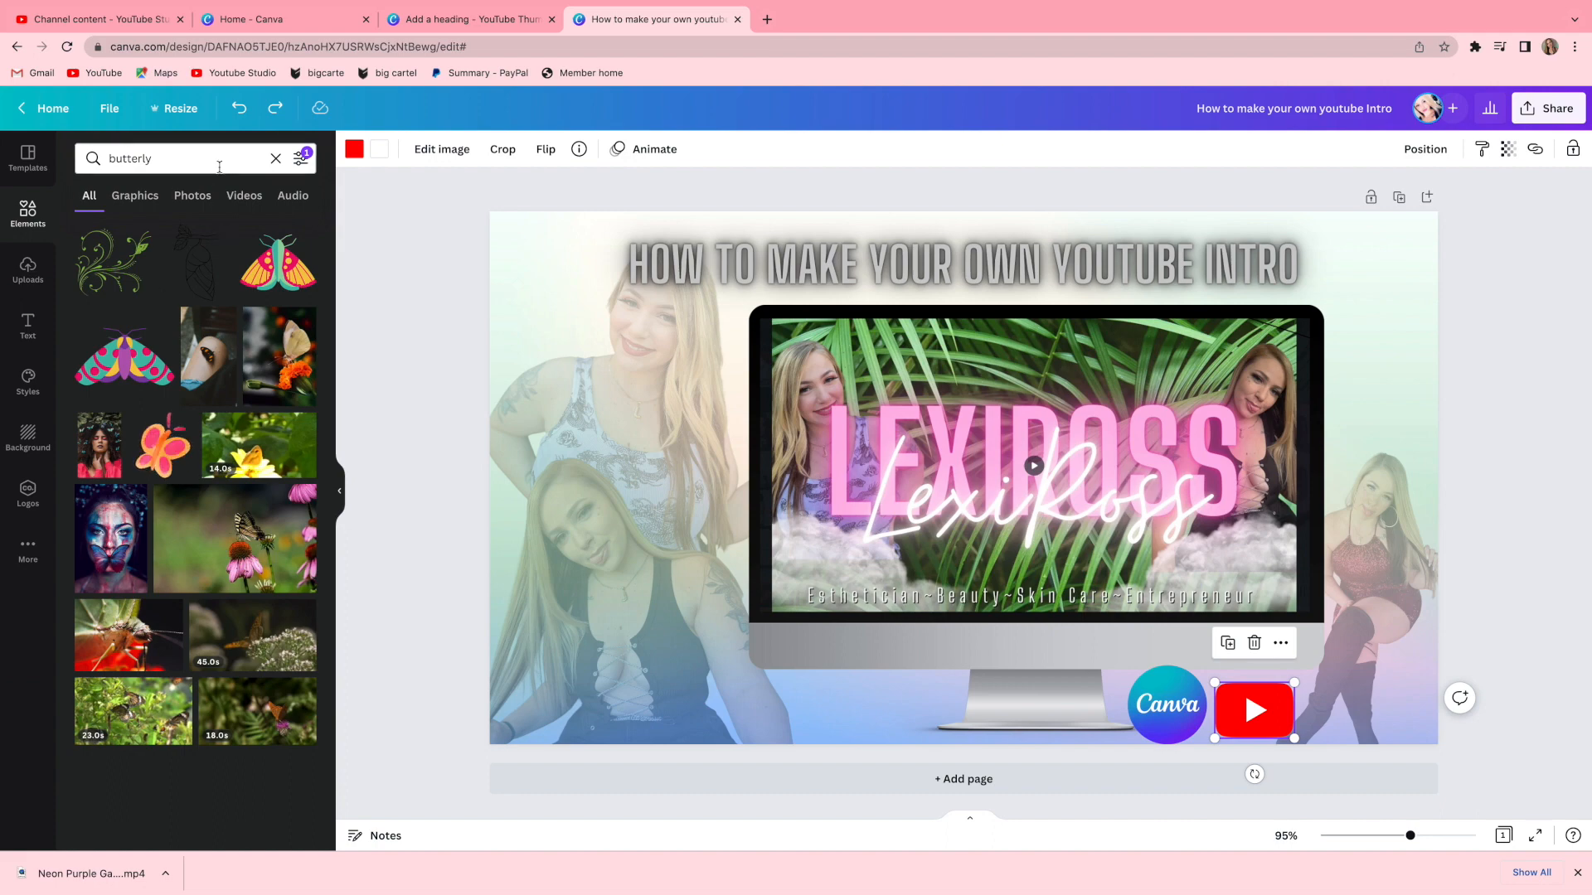
pyautogui.write('glitter')
pyautogui.press('Return')
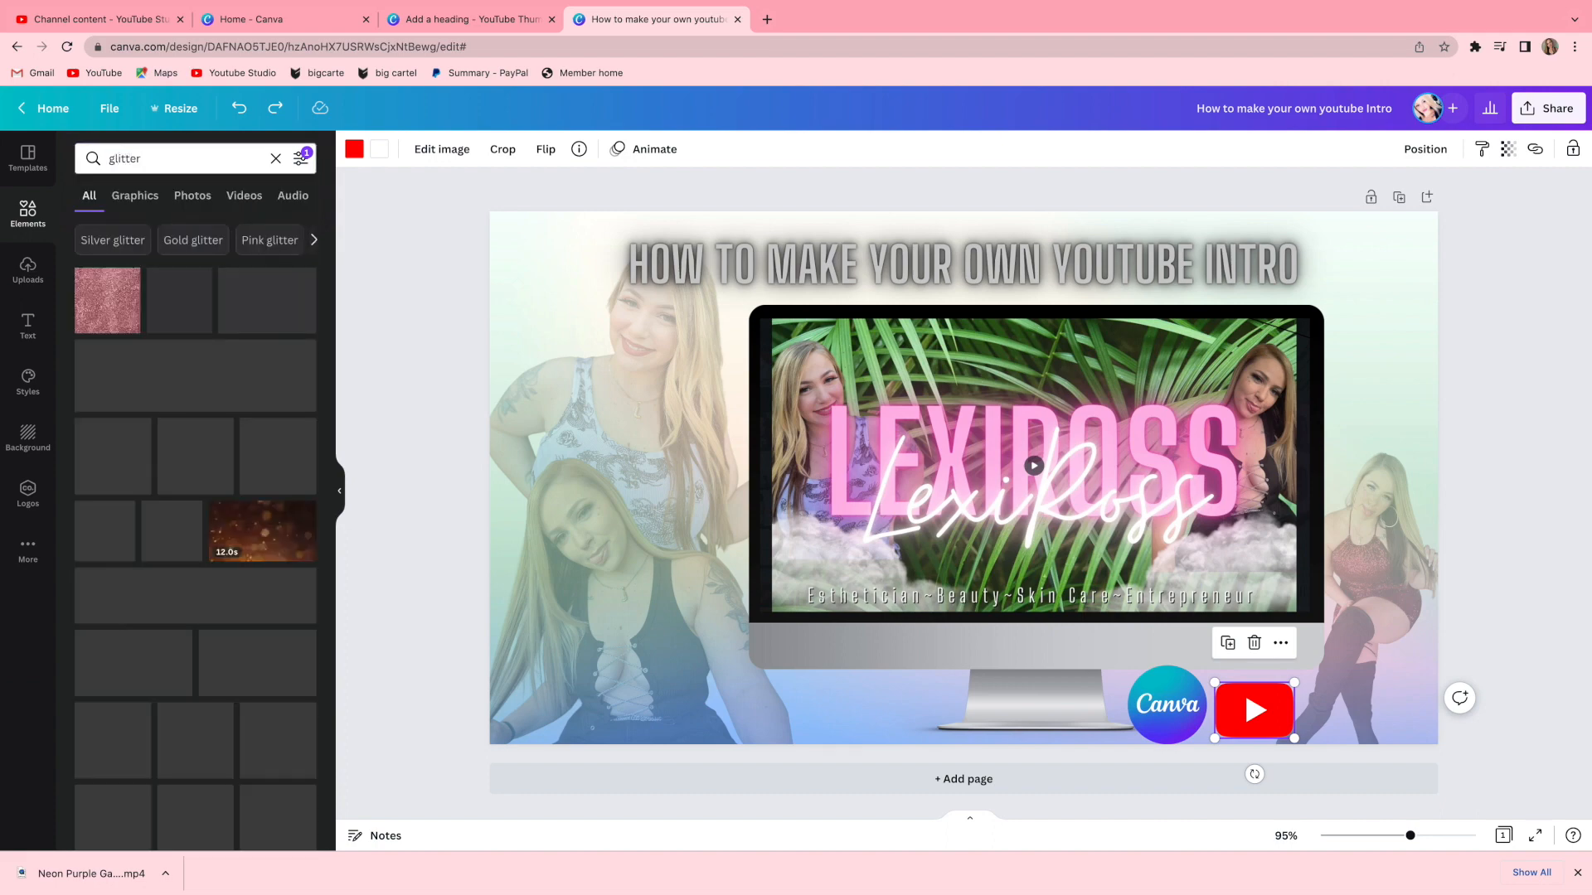
pyautogui.scroll(-2, 206, 507)
pyautogui.scroll(-10, 206, 507)
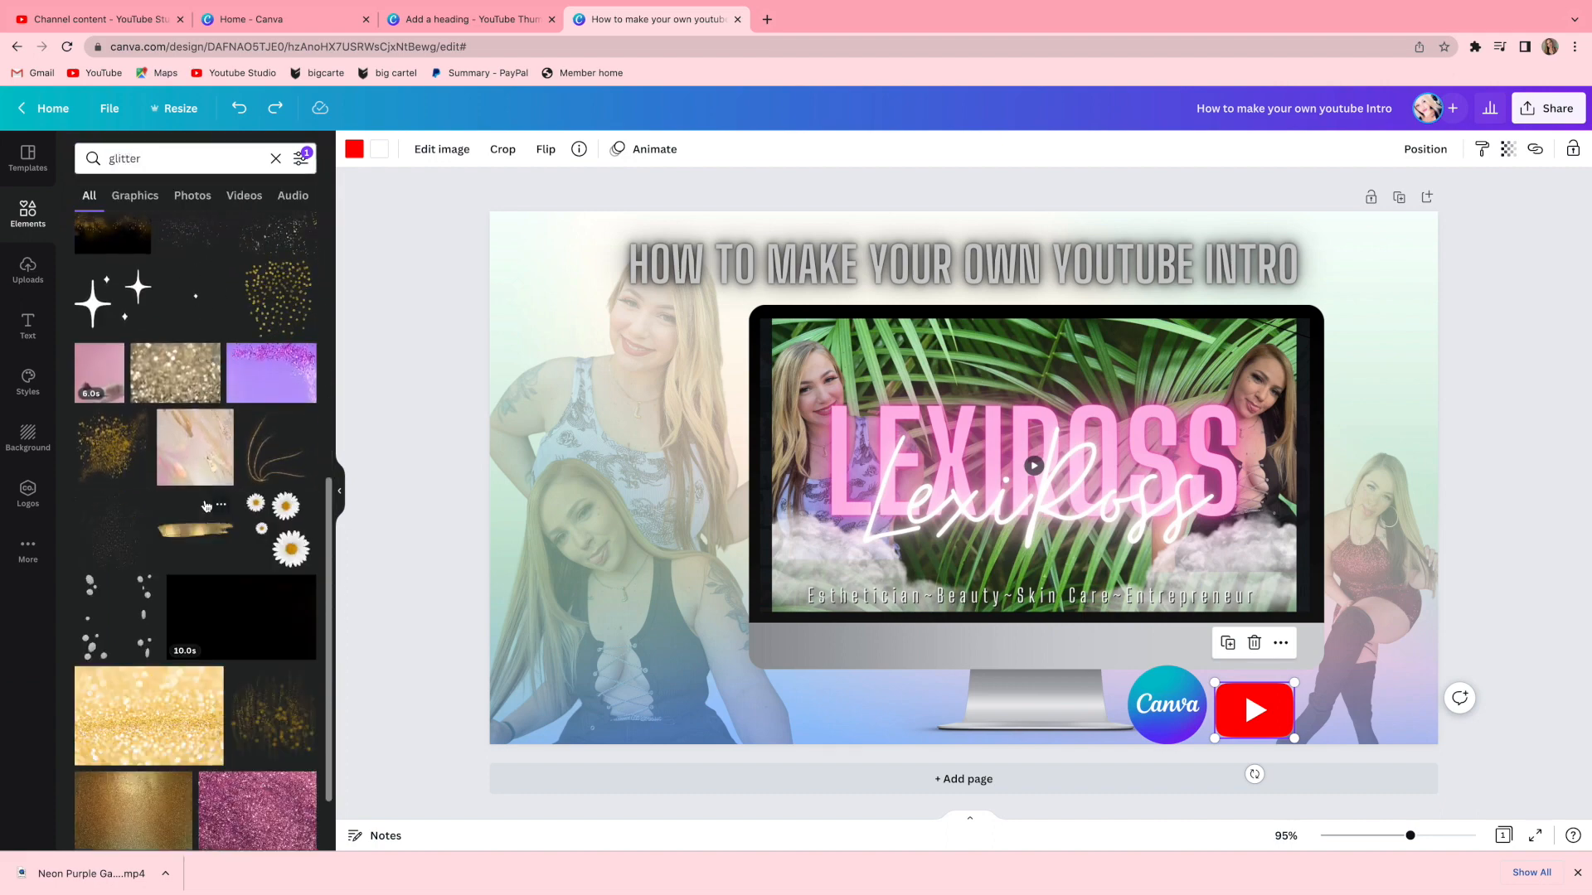
pyautogui.scroll(-6, 206, 507)
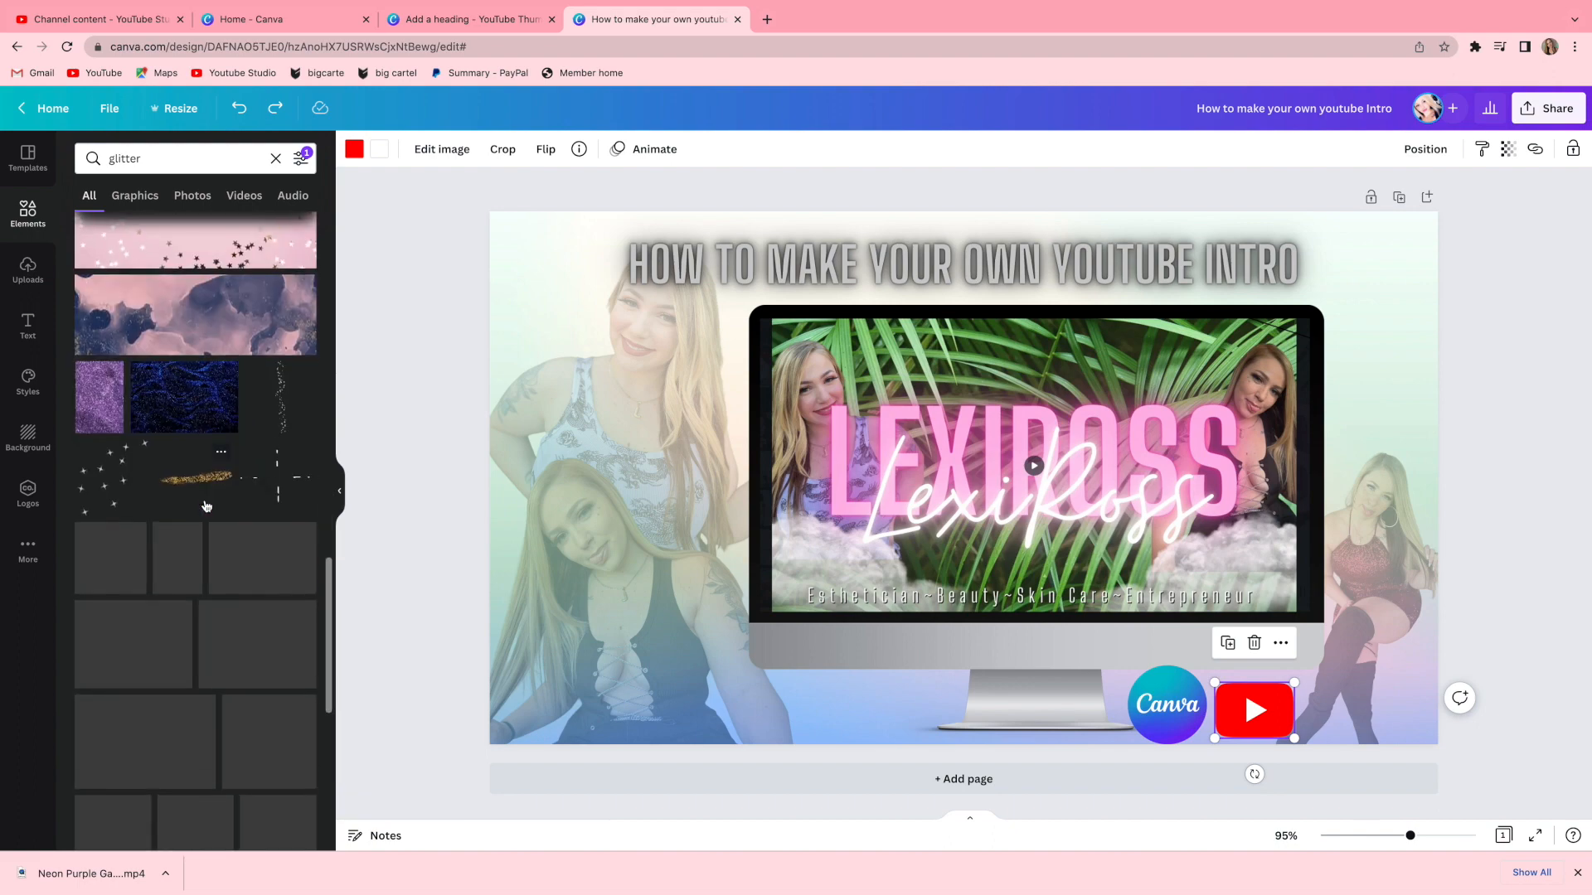
# Search the elements for free, add the FREE price tag near the bottom-left, and colour it pink.
pyautogui.click(182, 158)
pyautogui.write('free')
pyautogui.press('Return')
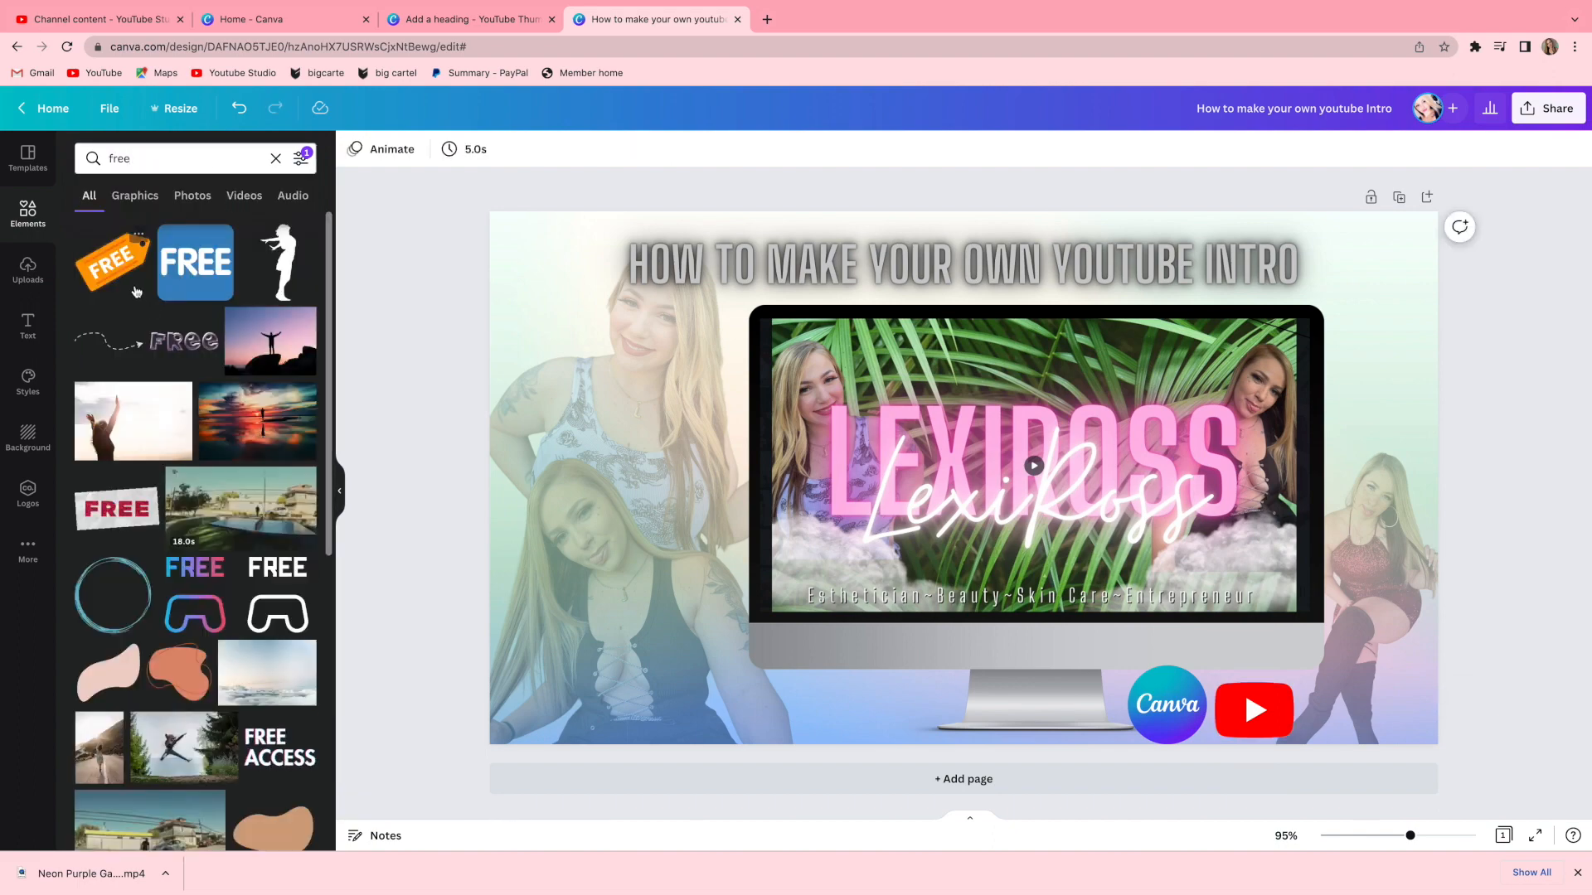
pyautogui.click(124, 282)
pyautogui.moveTo(958, 486); pyautogui.dragTo(796, 527)
pyautogui.moveTo(800, 660); pyautogui.dragTo(837, 741)
pyautogui.moveTo(924, 584); pyautogui.dragTo(661, 679)
pyautogui.moveTo(577, 654); pyautogui.dragTo(733, 696)
pyautogui.click(351, 150)
pyautogui.click(379, 148)
pyautogui.click(93, 528)
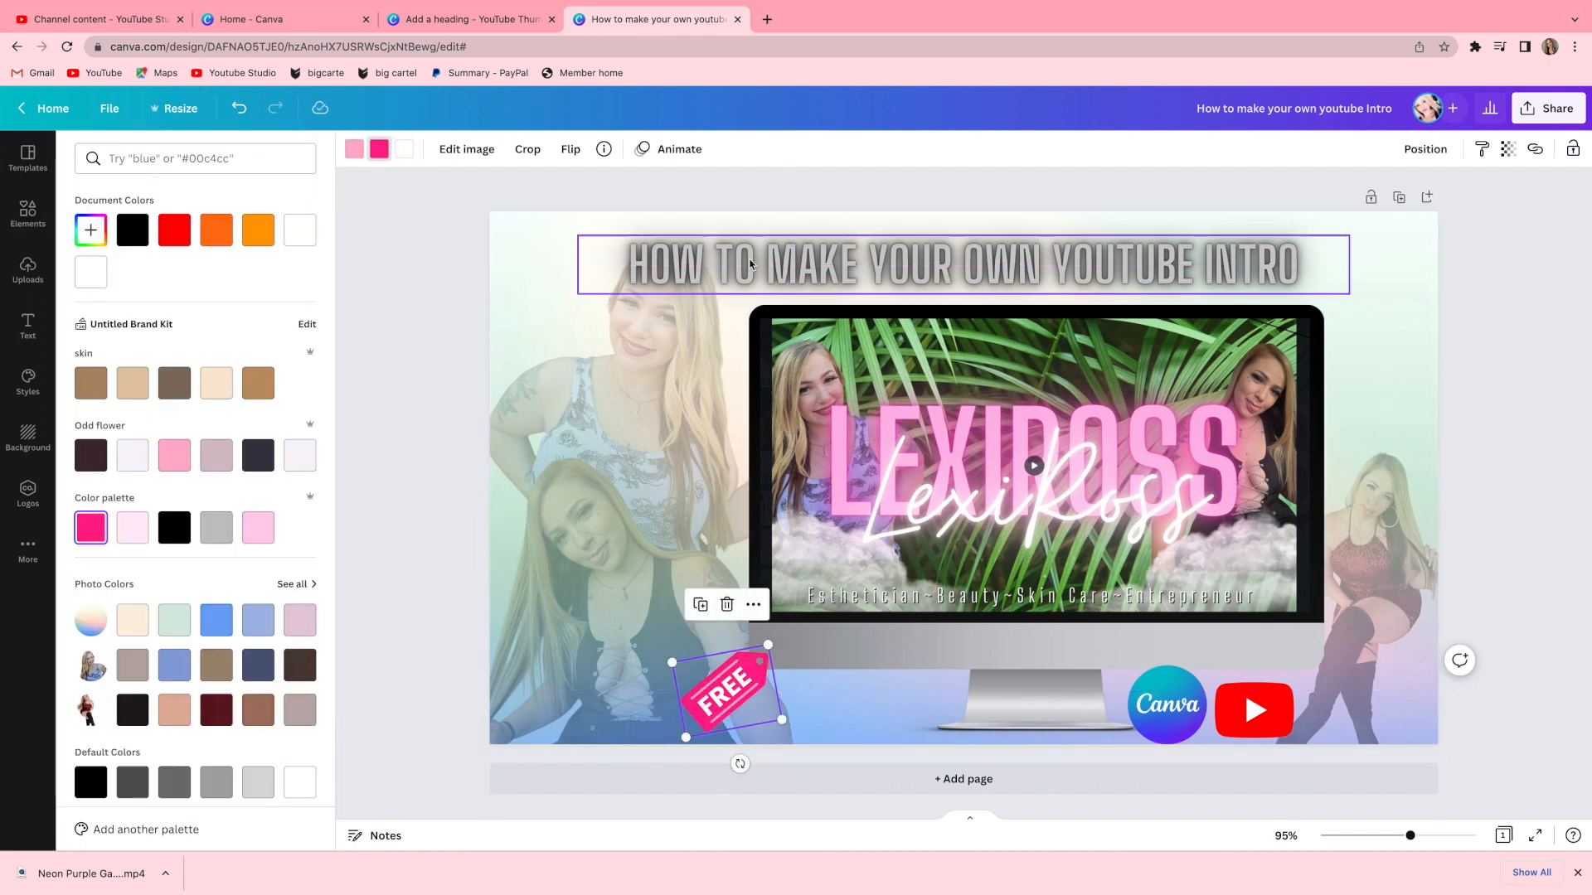
pyautogui.click(1530, 404)
pyautogui.click(1569, 473)
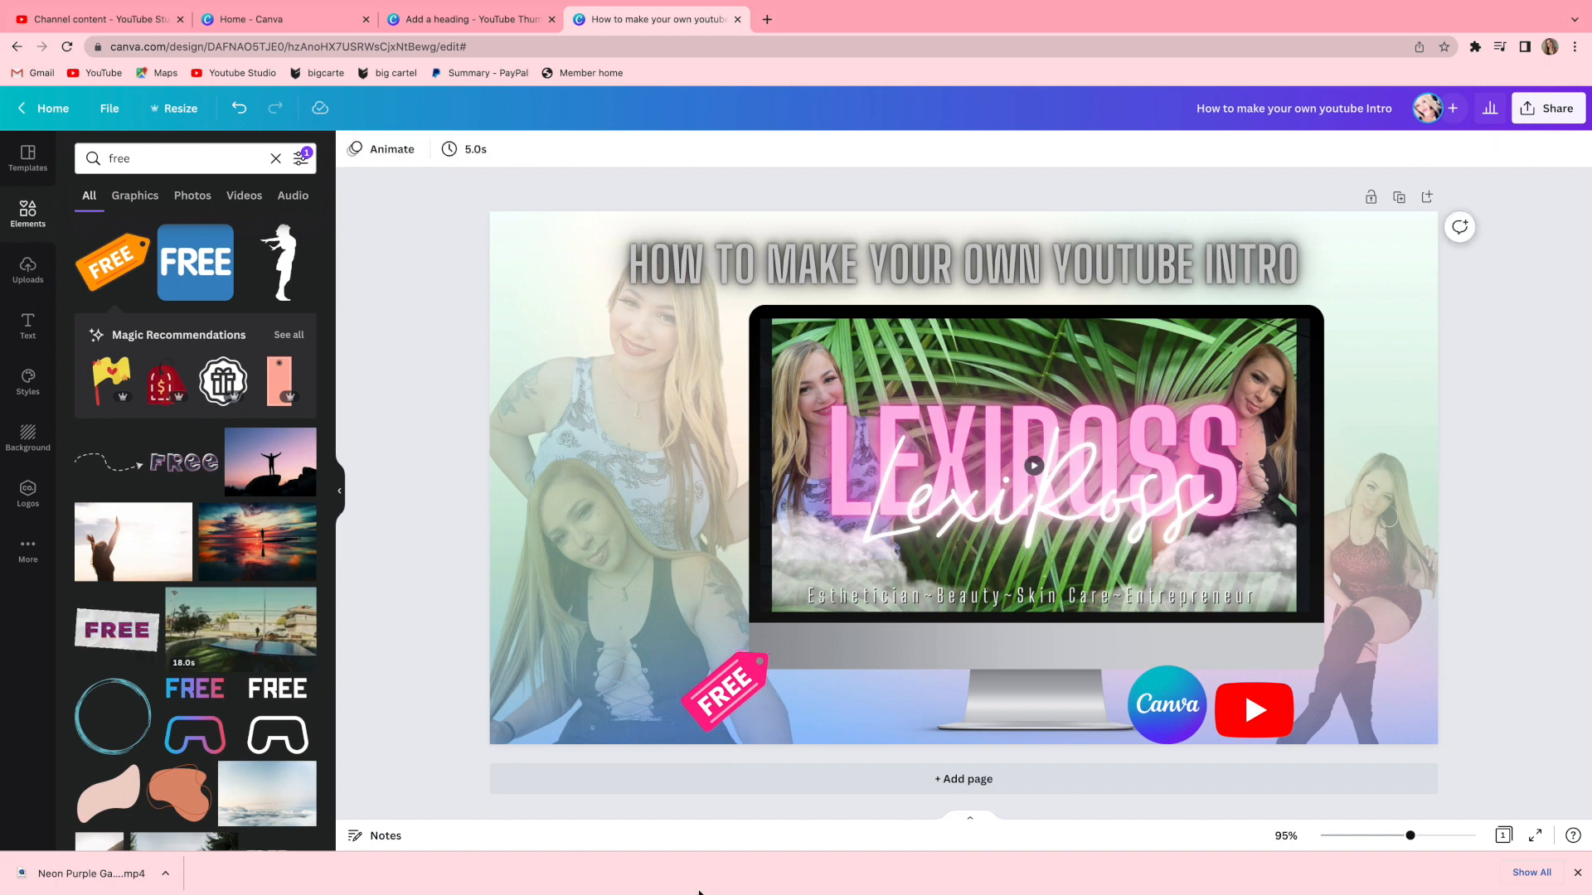
# Flip the FREE tag horizontally and move it to the monitor's top-right corner.
pyautogui.click(756, 678)
pyautogui.click(570, 150)
pyautogui.click(582, 190)
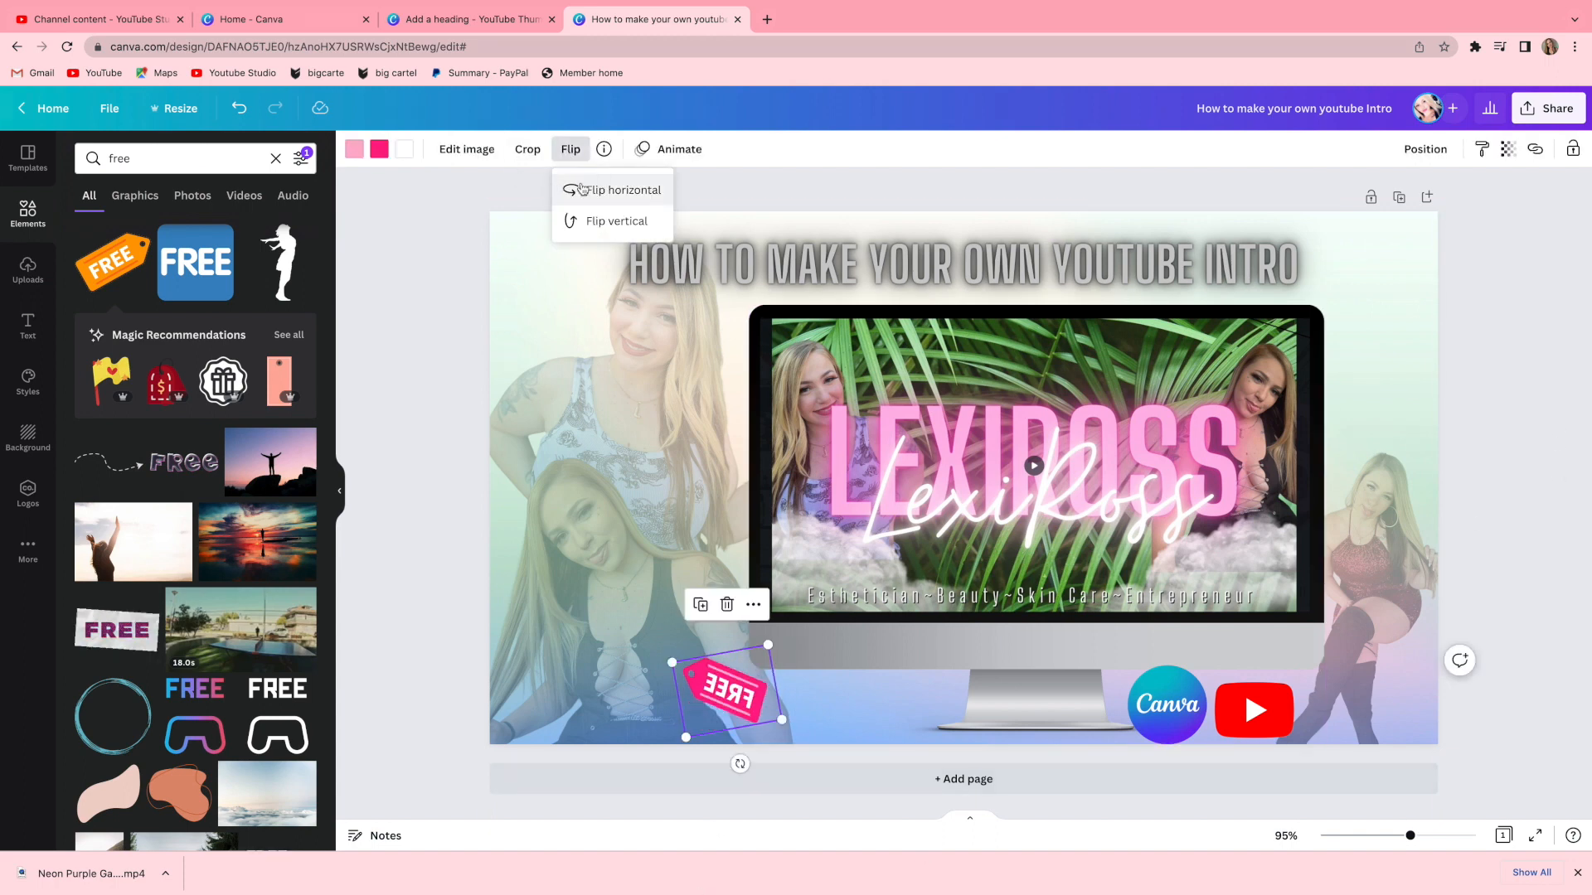
pyautogui.doubleClick(737, 697)
pyautogui.click(466, 658)
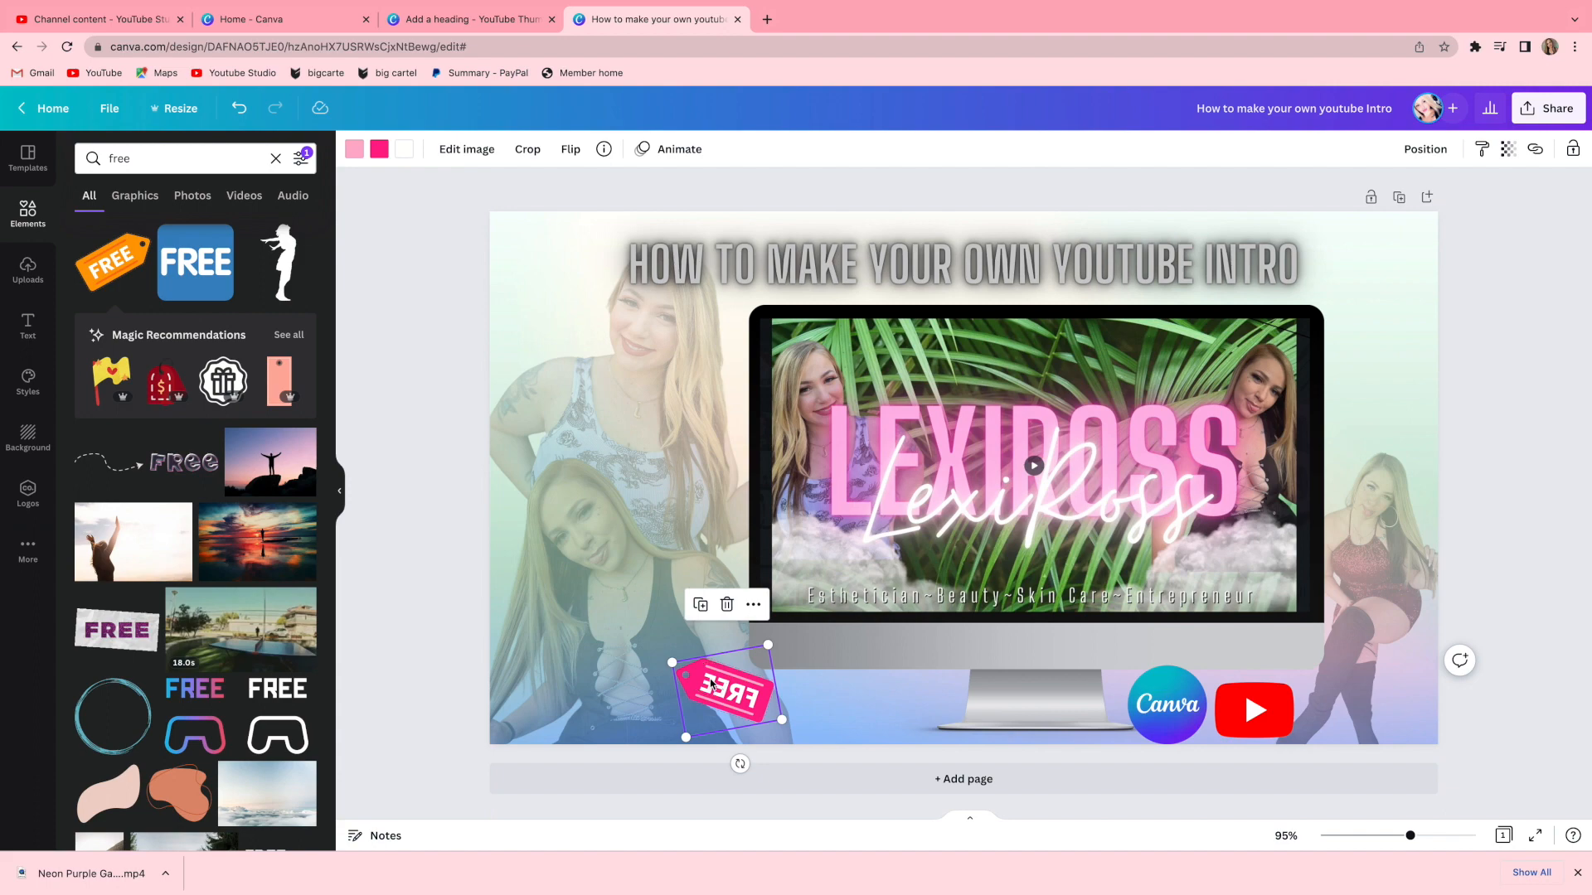
pyautogui.moveTo(733, 696); pyautogui.dragTo(1369, 337)
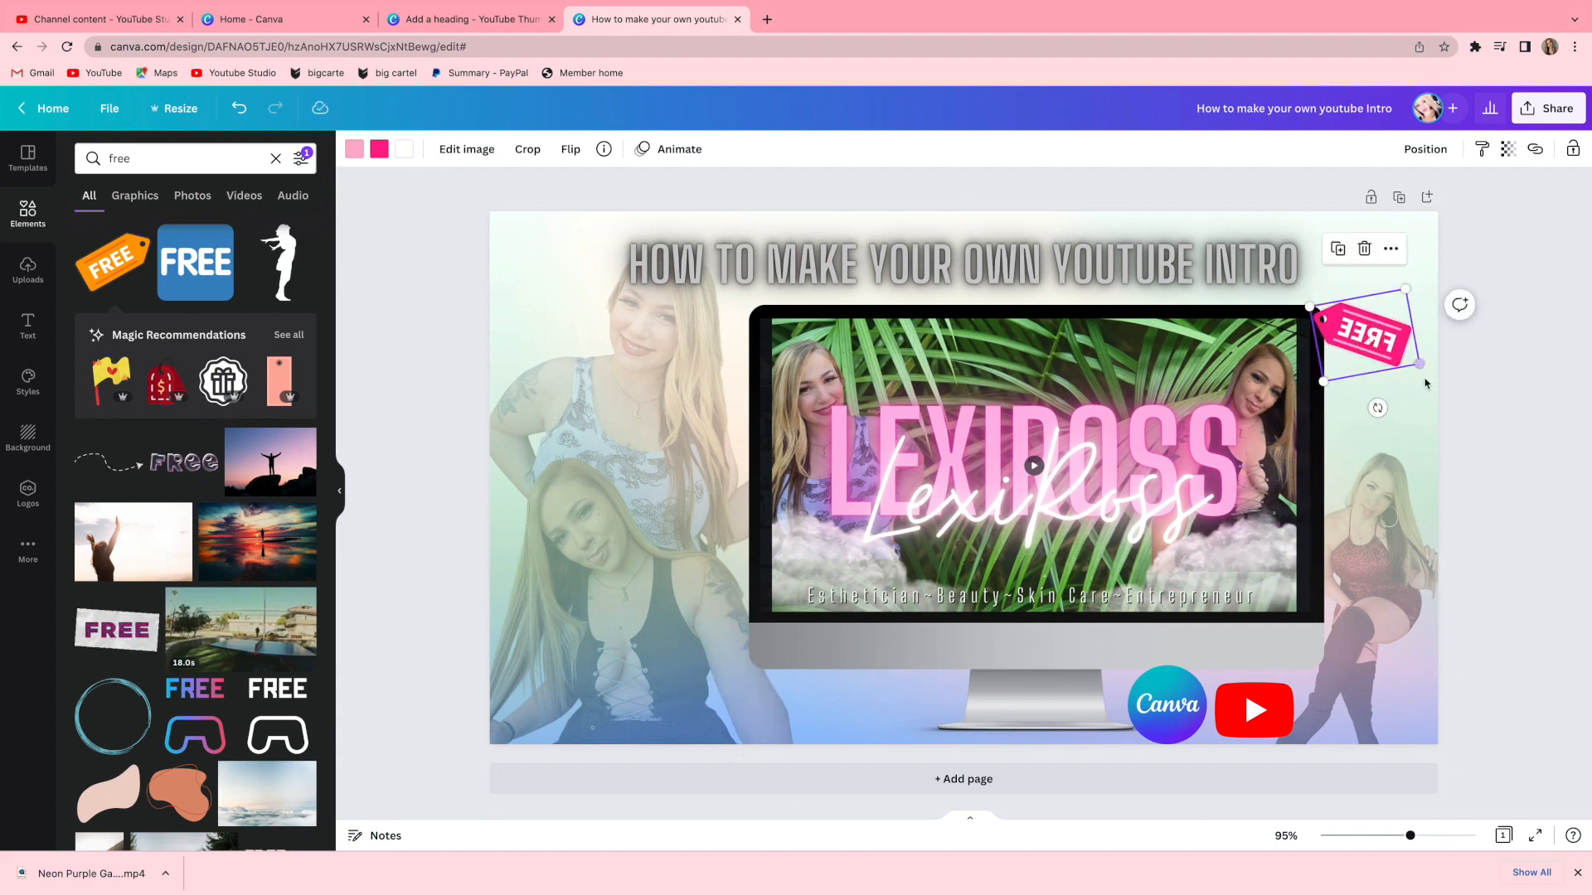
pyautogui.click(403, 149)
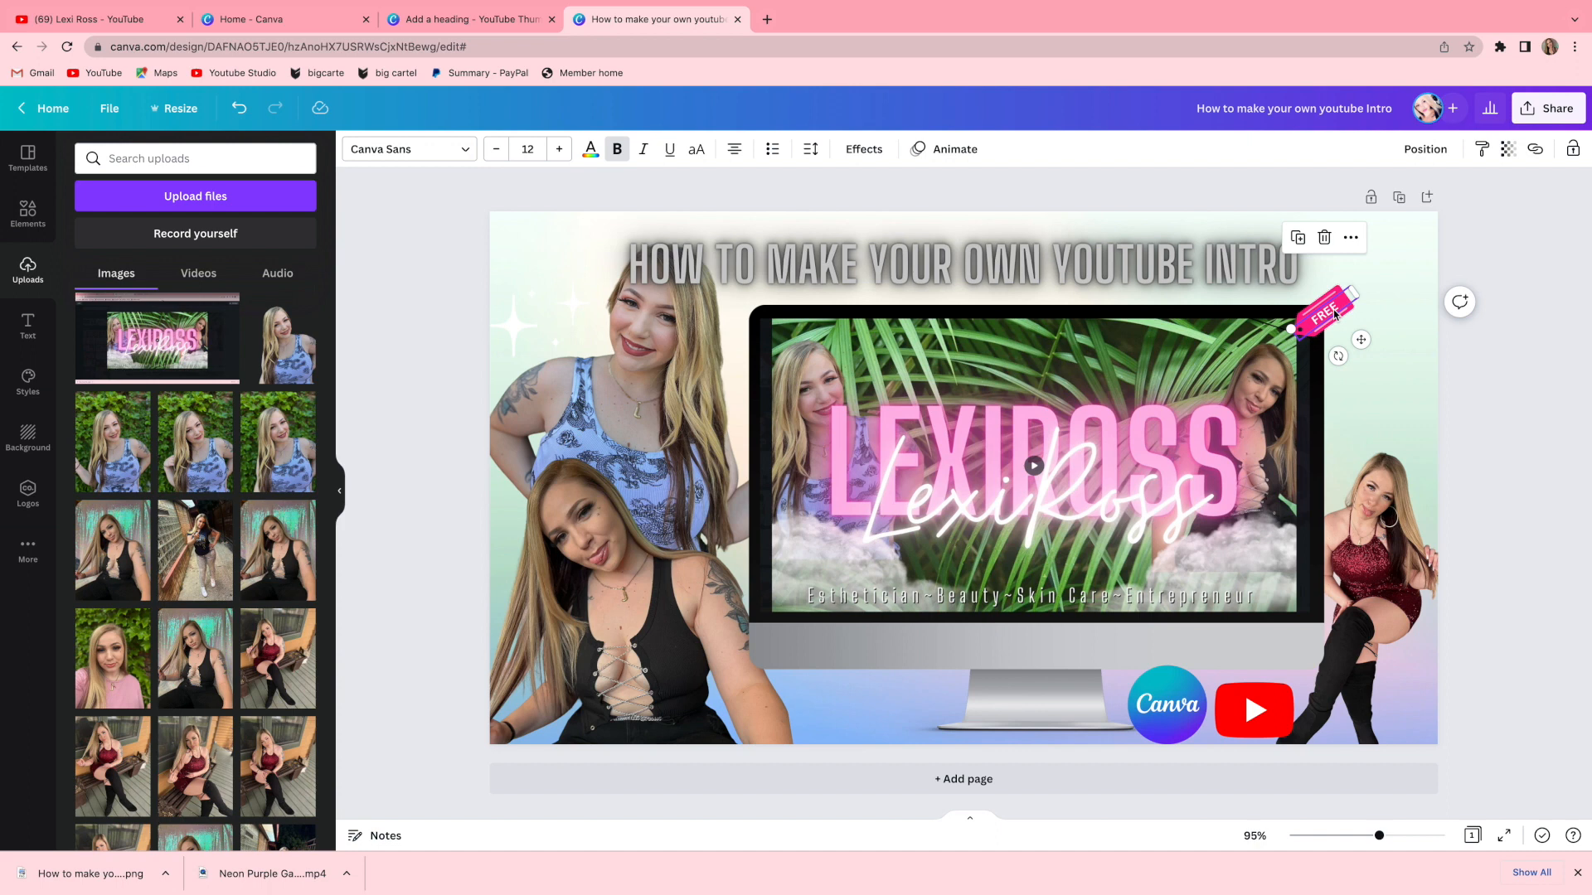
# Enlarge the FREE tag and set its text size to 25.
pyautogui.click(1425, 291)
pyautogui.moveTo(1388, 321); pyautogui.dragTo(1328, 308)
pyautogui.click(1397, 322)
pyautogui.click(1348, 306)
pyautogui.click(1324, 305)
pyautogui.moveTo(1355, 292); pyautogui.dragTo(1413, 266)
pyautogui.click(1341, 308)
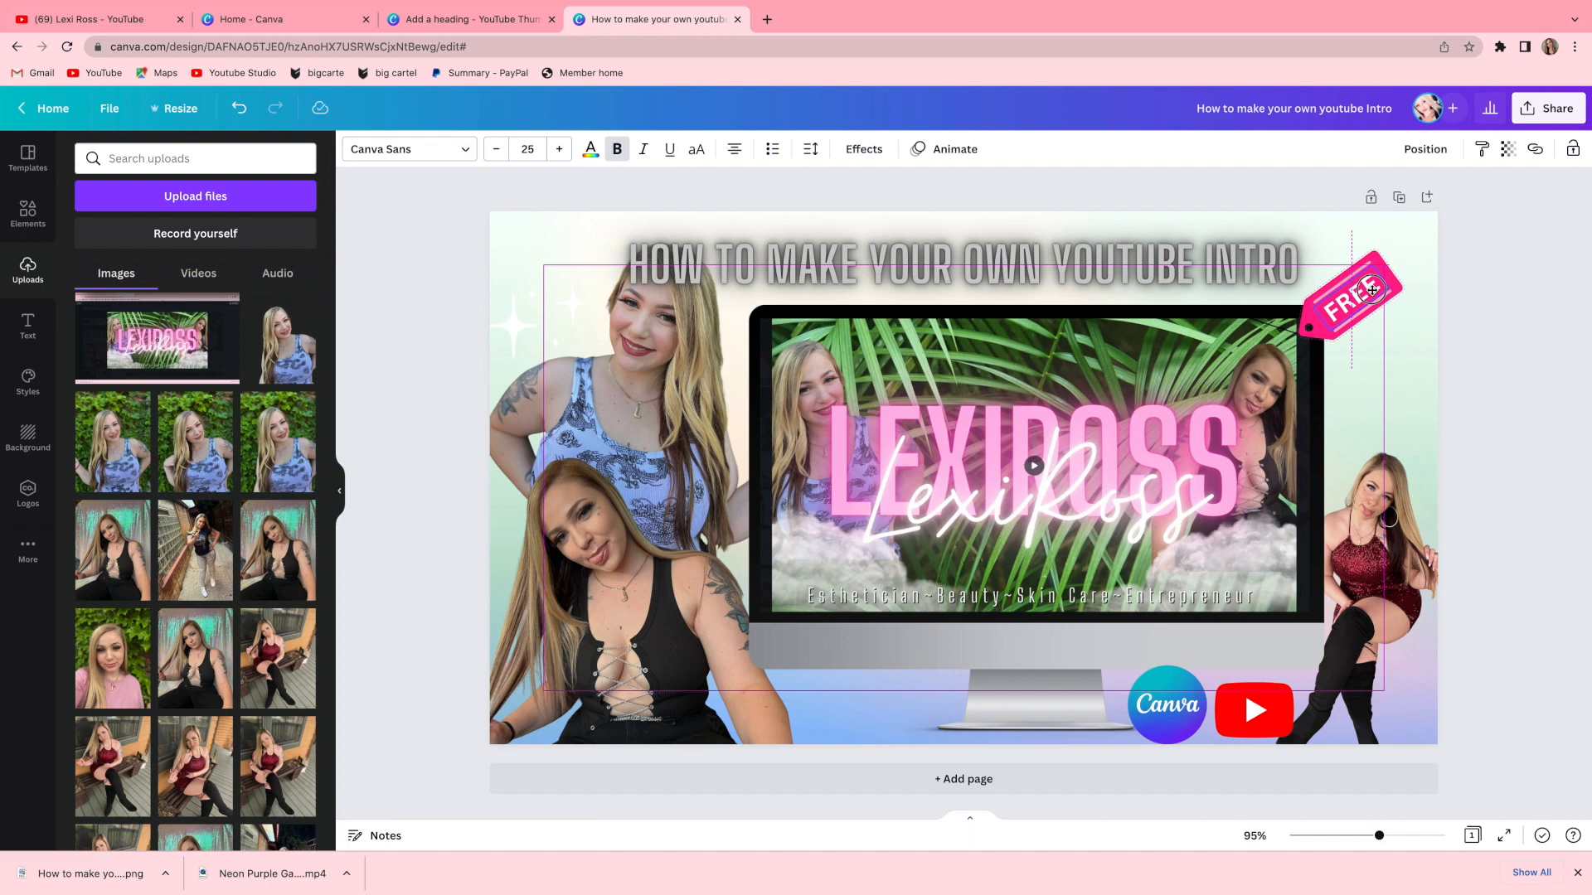
pyautogui.click(1506, 386)
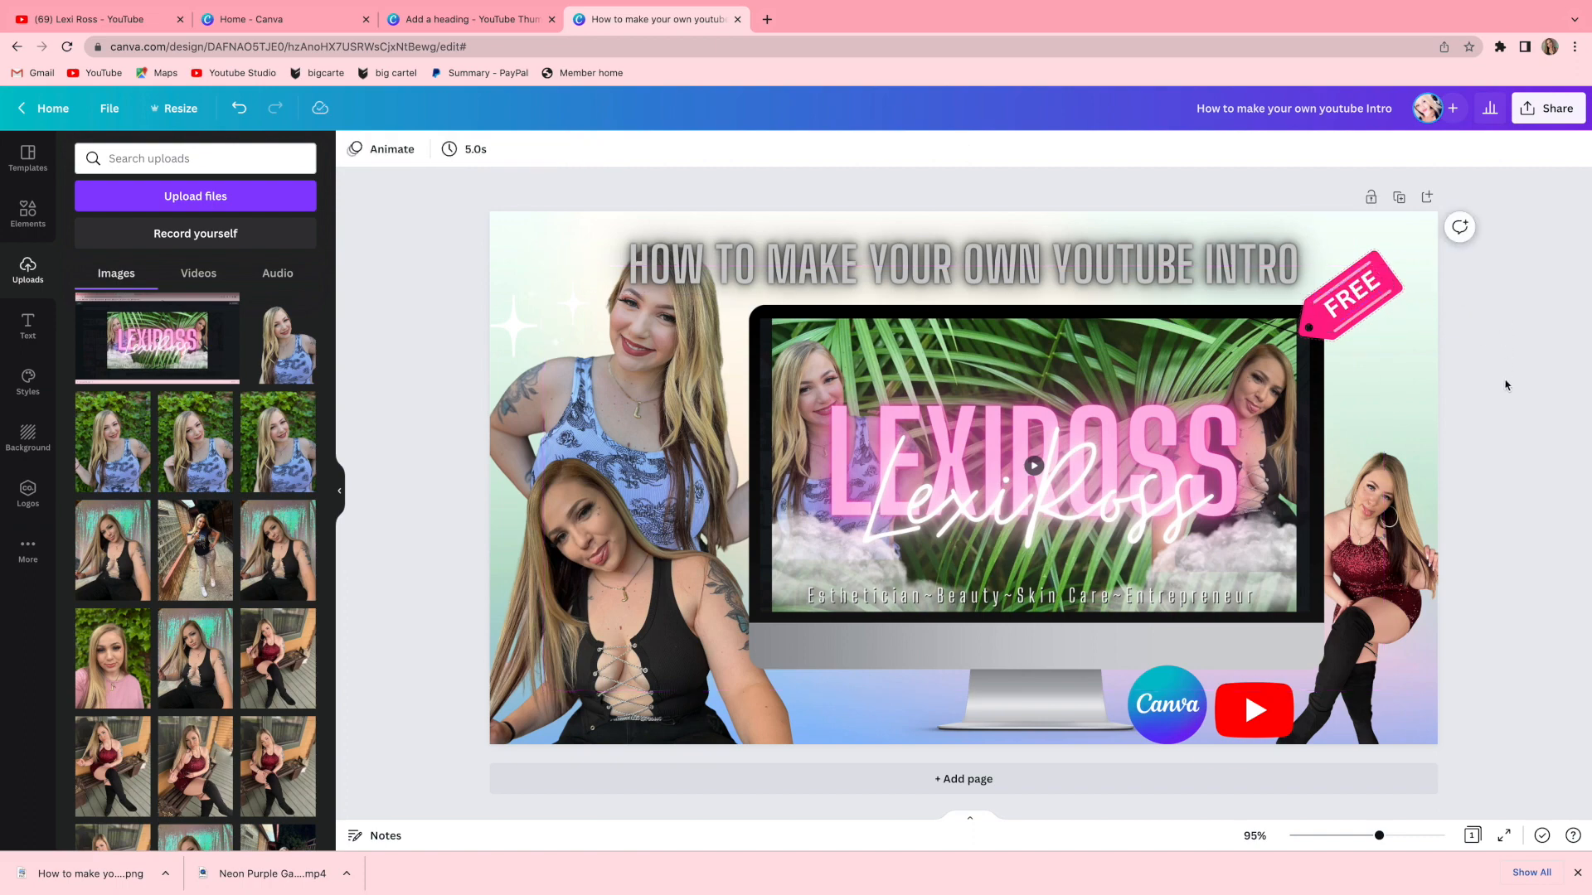
# Search the elements for glitter, add a sparkle graphic, colour it white, and place it near the monitor stand.
pyautogui.click(31, 207)
pyautogui.click(199, 163)
pyautogui.click(163, 230)
pyautogui.scroll(-1, 95, 771)
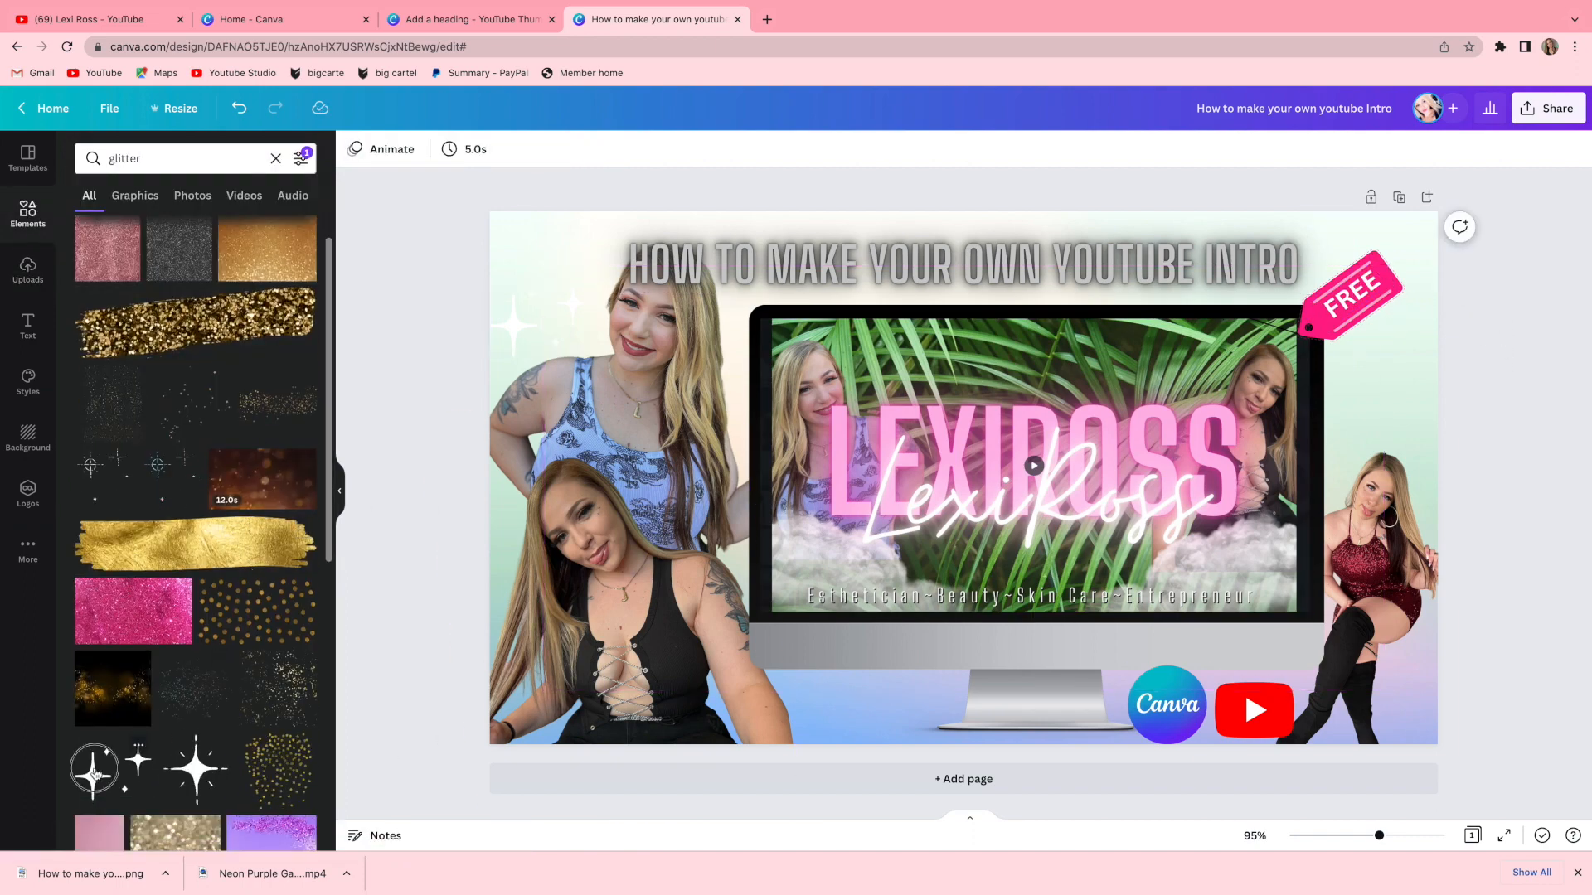
pyautogui.click(93, 774)
pyautogui.click(355, 149)
pyautogui.click(299, 229)
pyautogui.moveTo(964, 478); pyautogui.dragTo(894, 729)
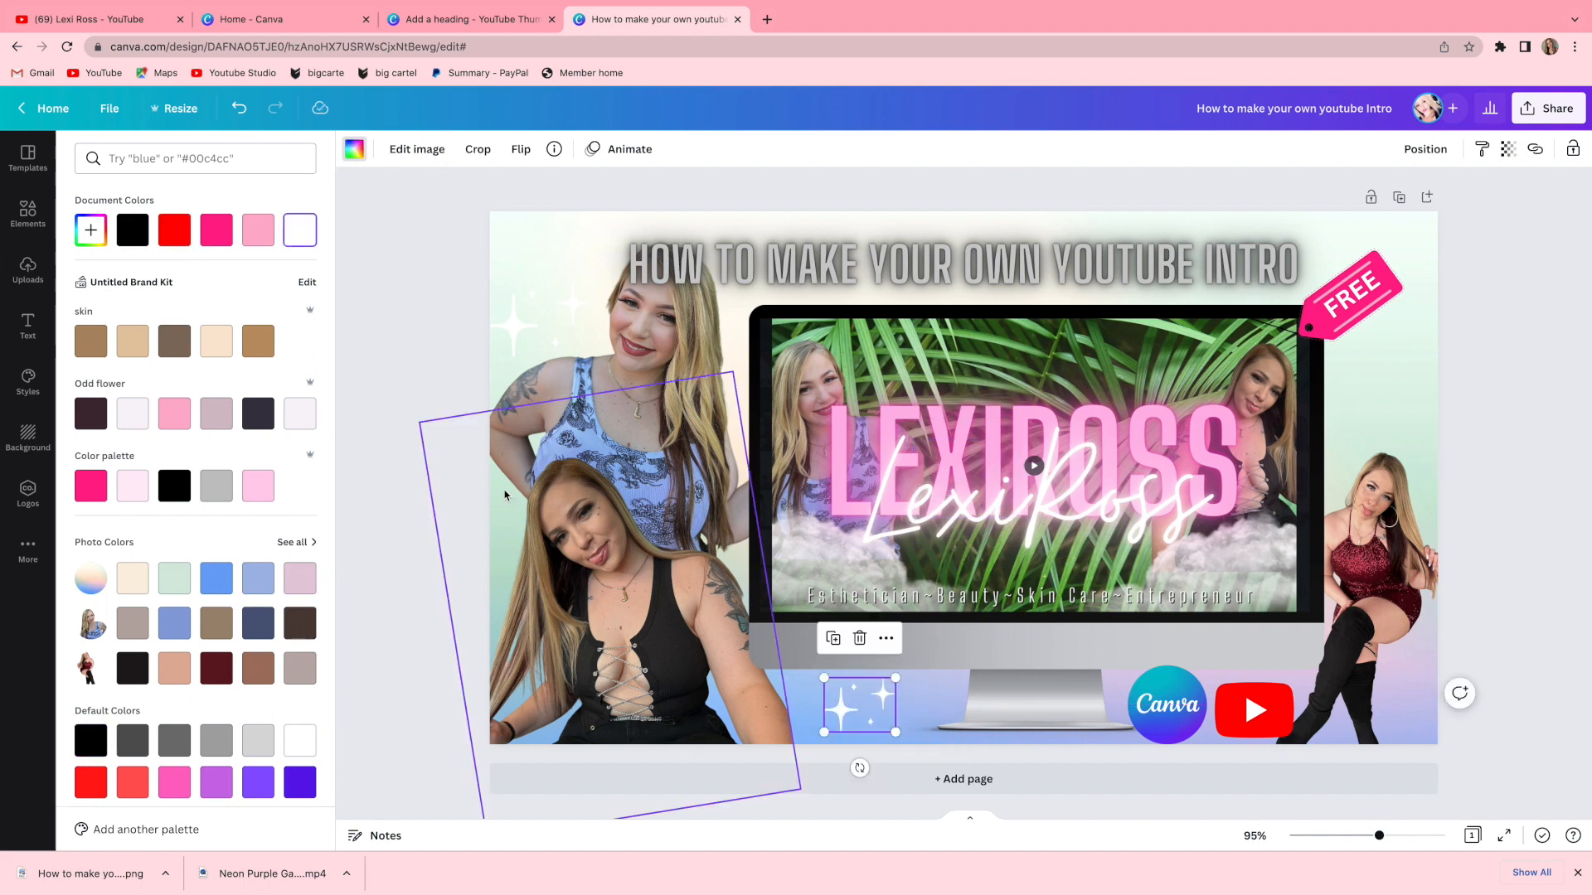
# Delete the old sparkle in the top-left corner.
pyautogui.click(515, 321)
pyautogui.press('Delete')
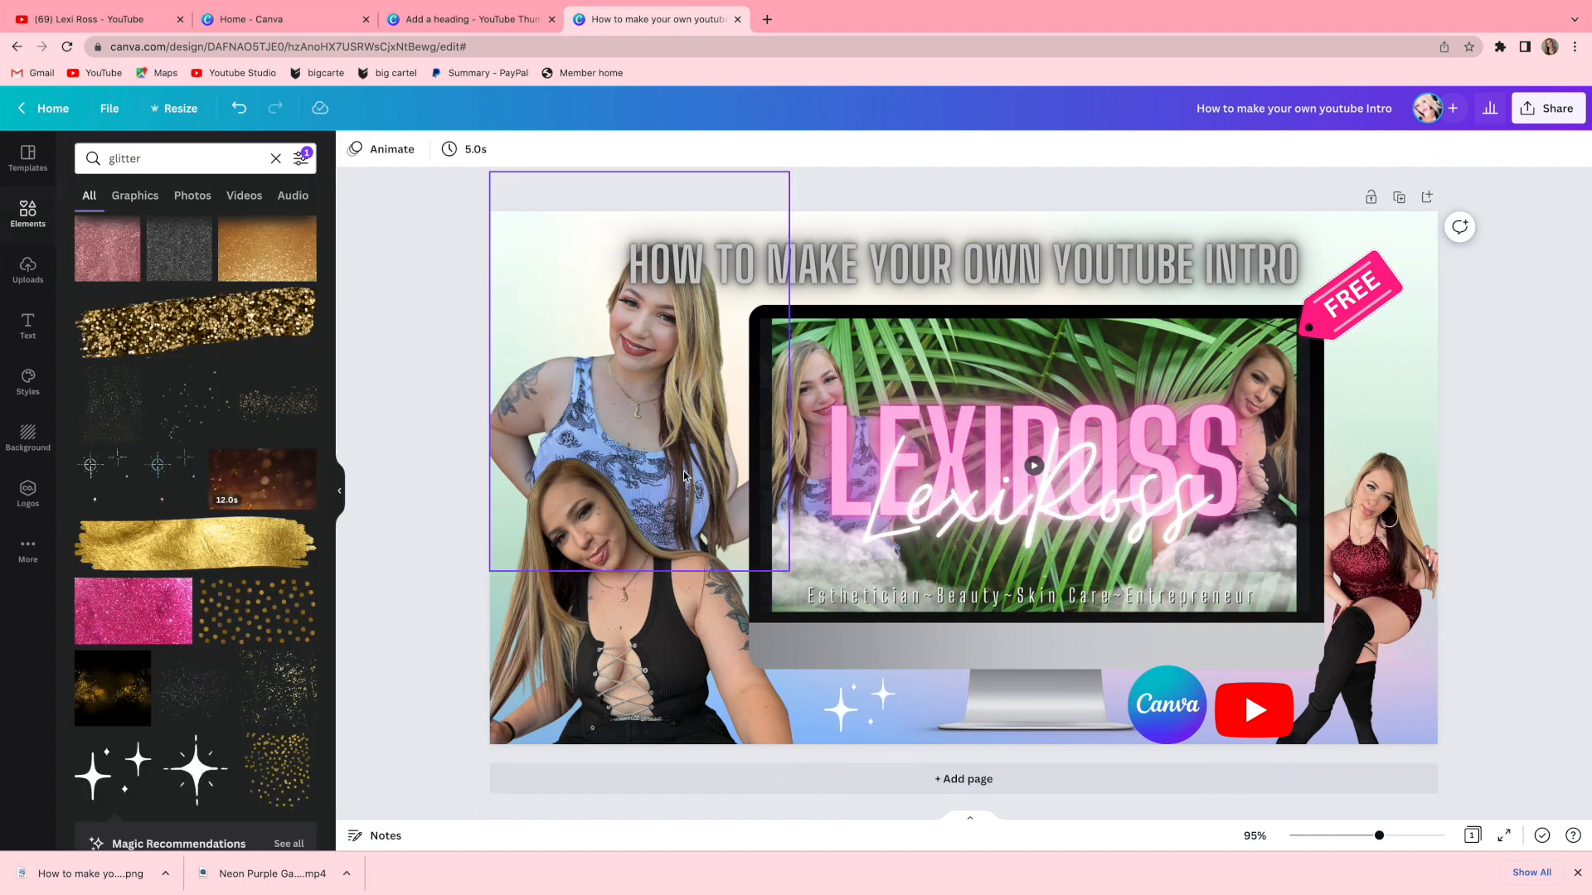
# Duplicate the sparkle, move the copy to the top-left corner, and flip it horizontally.
pyautogui.click(845, 707)
pyautogui.click(833, 638)
pyautogui.moveTo(872, 719); pyautogui.dragTo(533, 387)
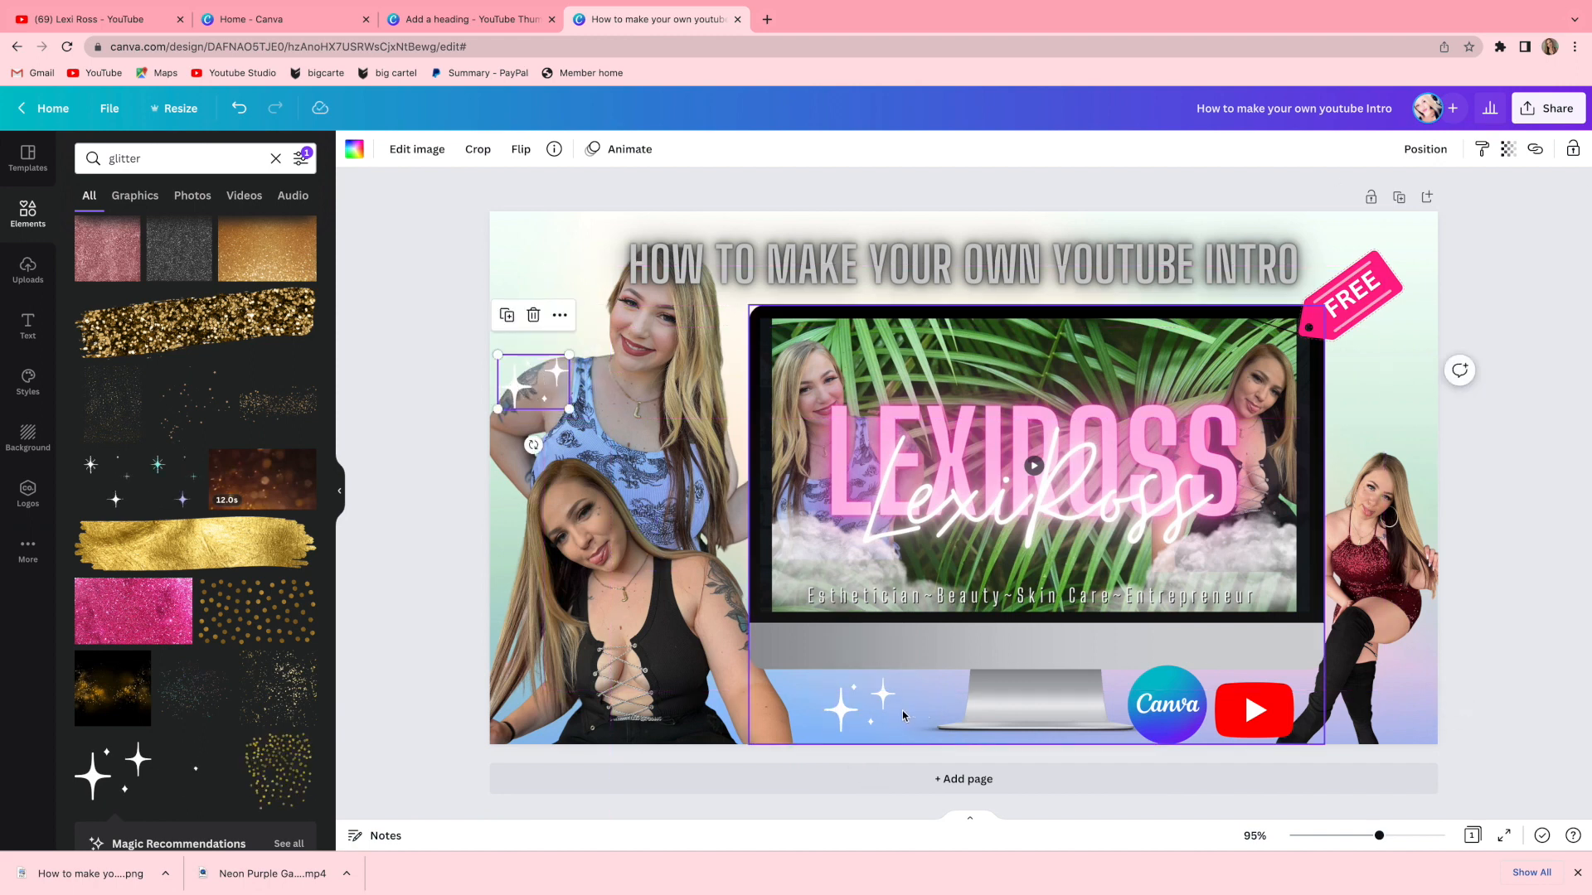
pyautogui.click(562, 318)
pyautogui.click(562, 318)
pyautogui.click(522, 151)
pyautogui.click(557, 189)
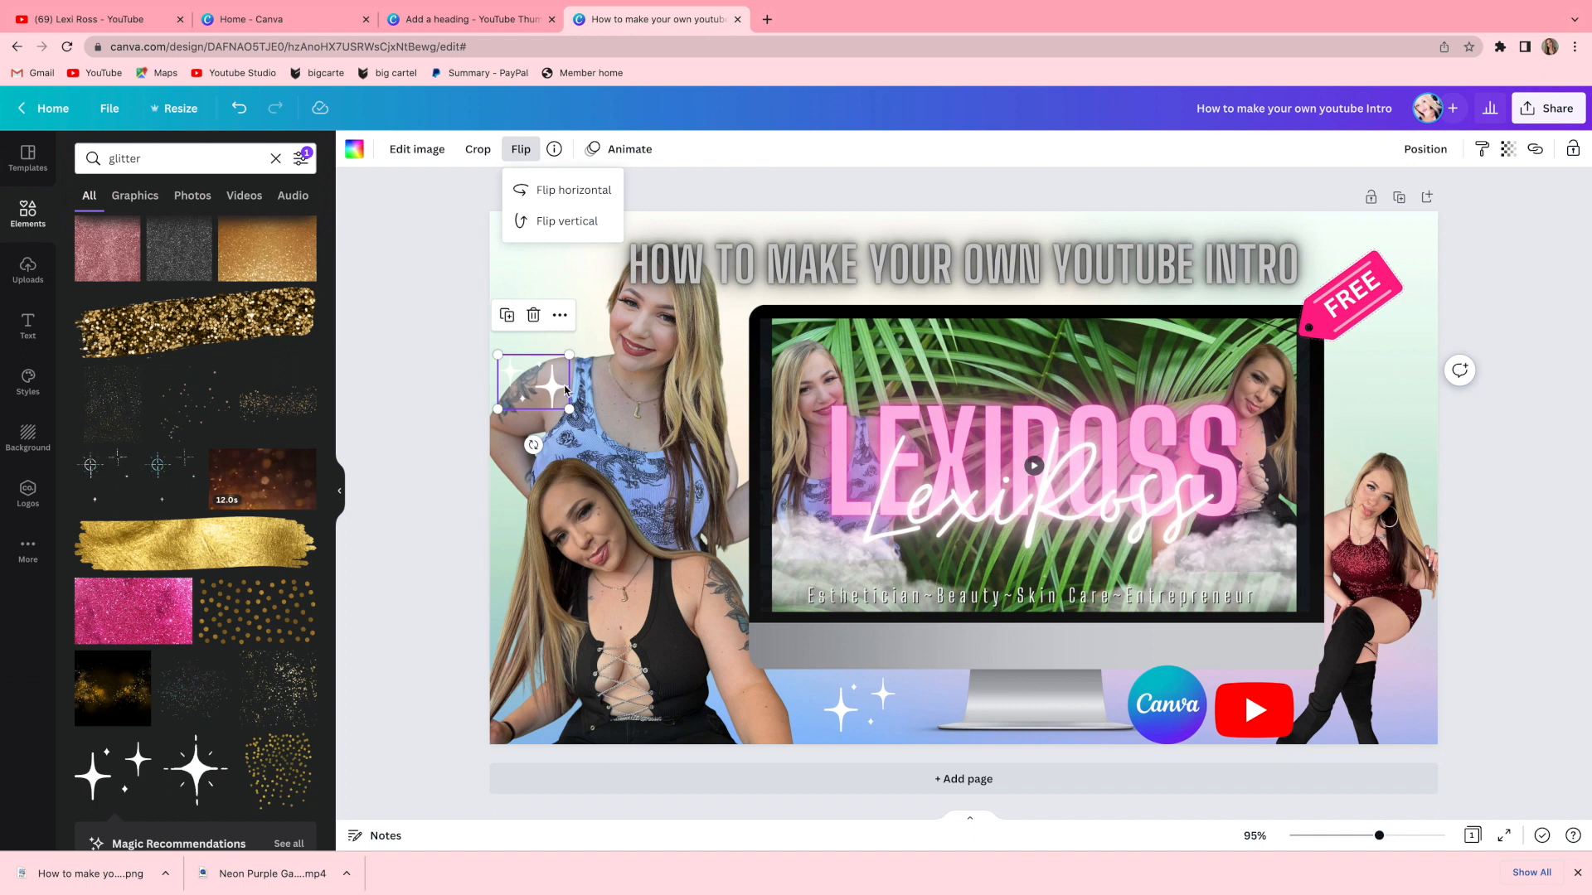
pyautogui.moveTo(544, 388); pyautogui.dragTo(555, 348)
# Duplicate the sparkle again and place the copy beside the right cutout, resizing and flipping it.
pyautogui.click(866, 703)
pyautogui.click(834, 638)
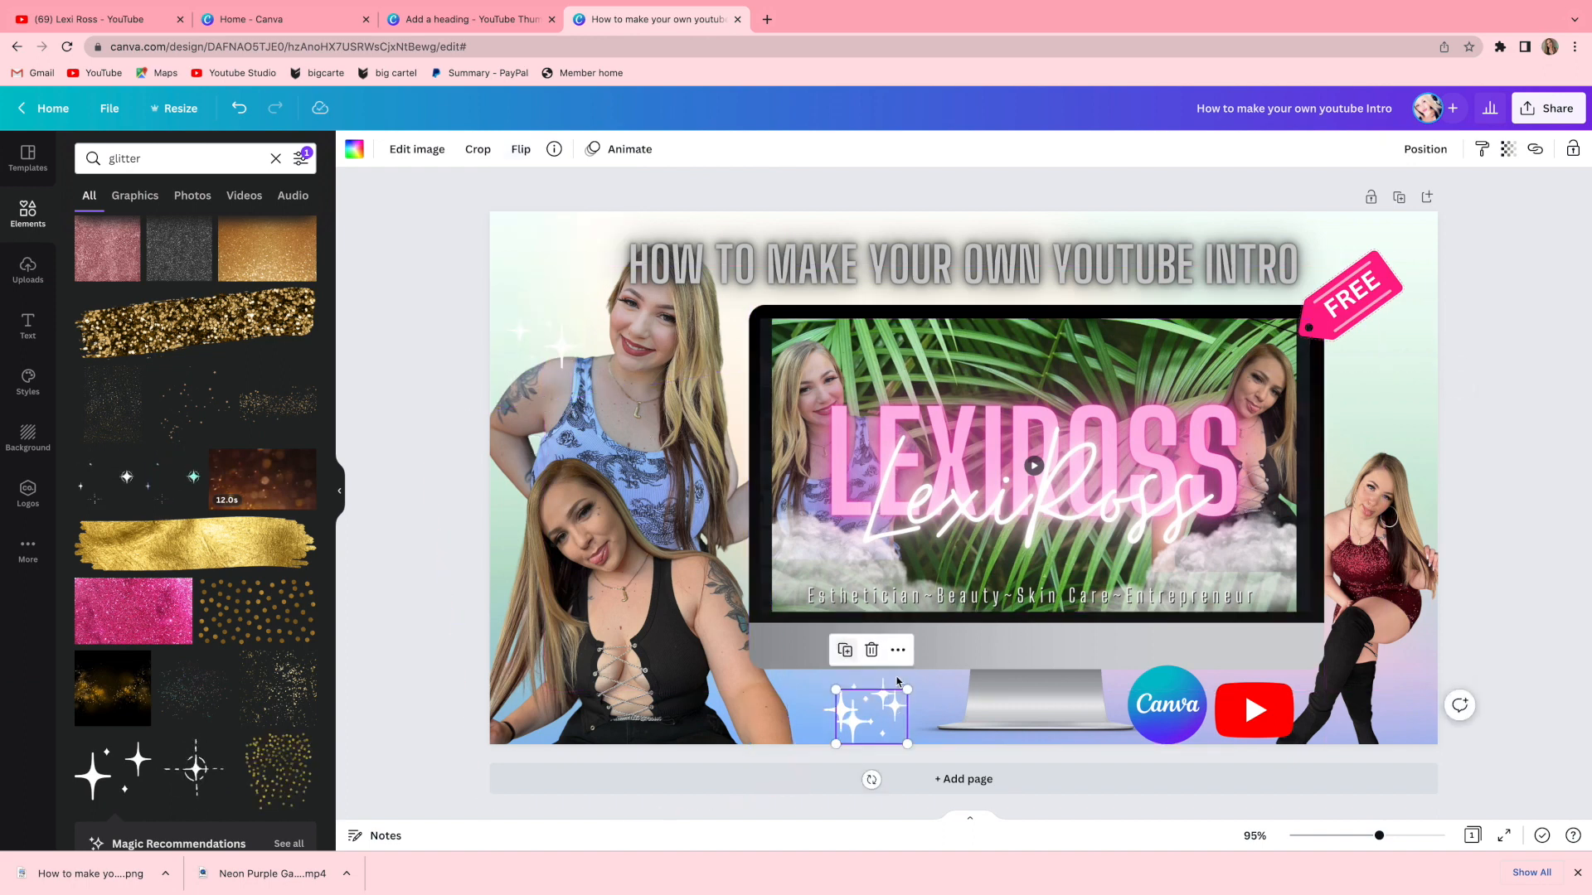
pyautogui.moveTo(893, 705); pyautogui.dragTo(1241, 482)
pyautogui.moveTo(1397, 361); pyautogui.dragTo(1403, 423)
pyautogui.click(1354, 302)
pyautogui.moveTo(1366, 446); pyautogui.dragTo(1335, 476)
pyautogui.moveTo(1414, 427); pyautogui.dragTo(1404, 432)
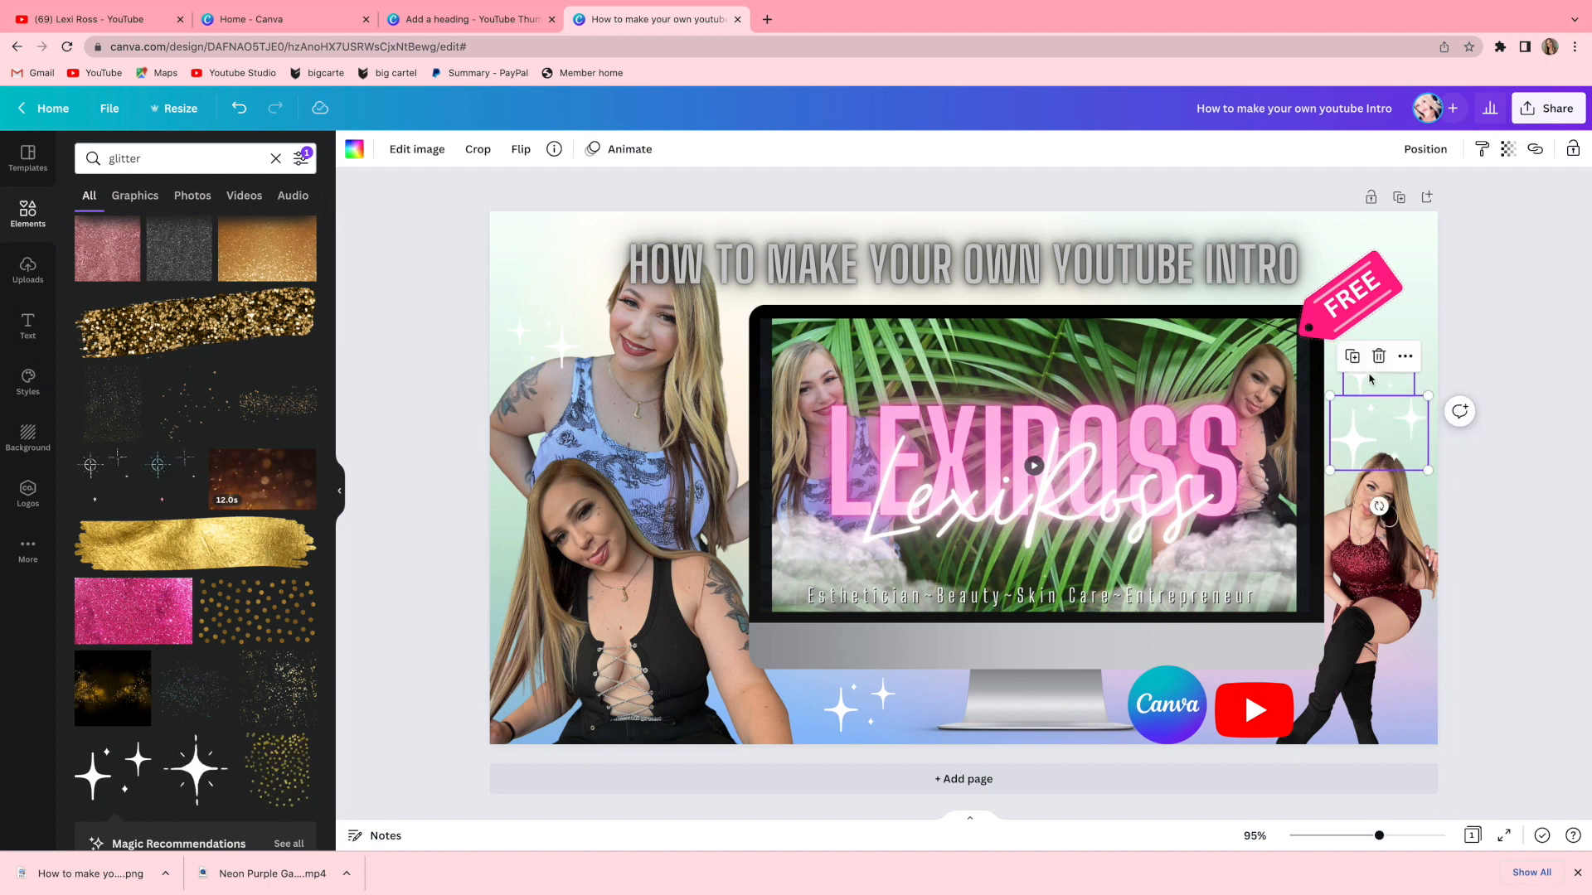
pyautogui.click(520, 149)
pyautogui.moveTo(1404, 438); pyautogui.dragTo(1410, 436)
pyautogui.click(1393, 383)
pyautogui.moveTo(1345, 393); pyautogui.dragTo(1405, 351)
pyautogui.click(1547, 404)
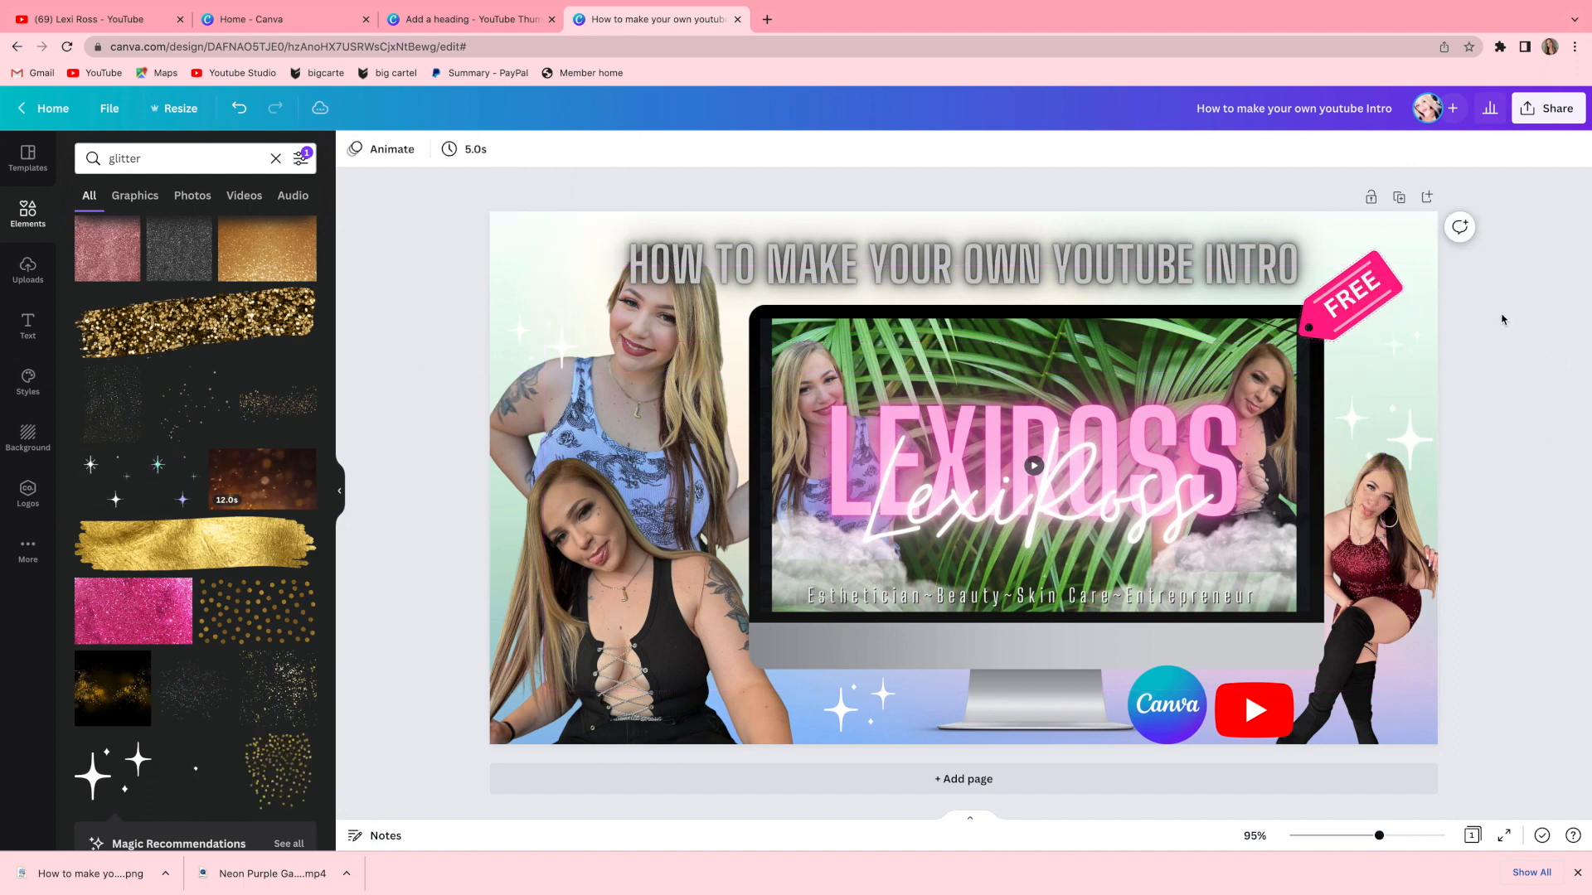
# Search the elements for gradient, add a pastel gradient, and stretch it to cover the whole canvas.
pyautogui.click(1540, 112)
pyautogui.click(453, 345)
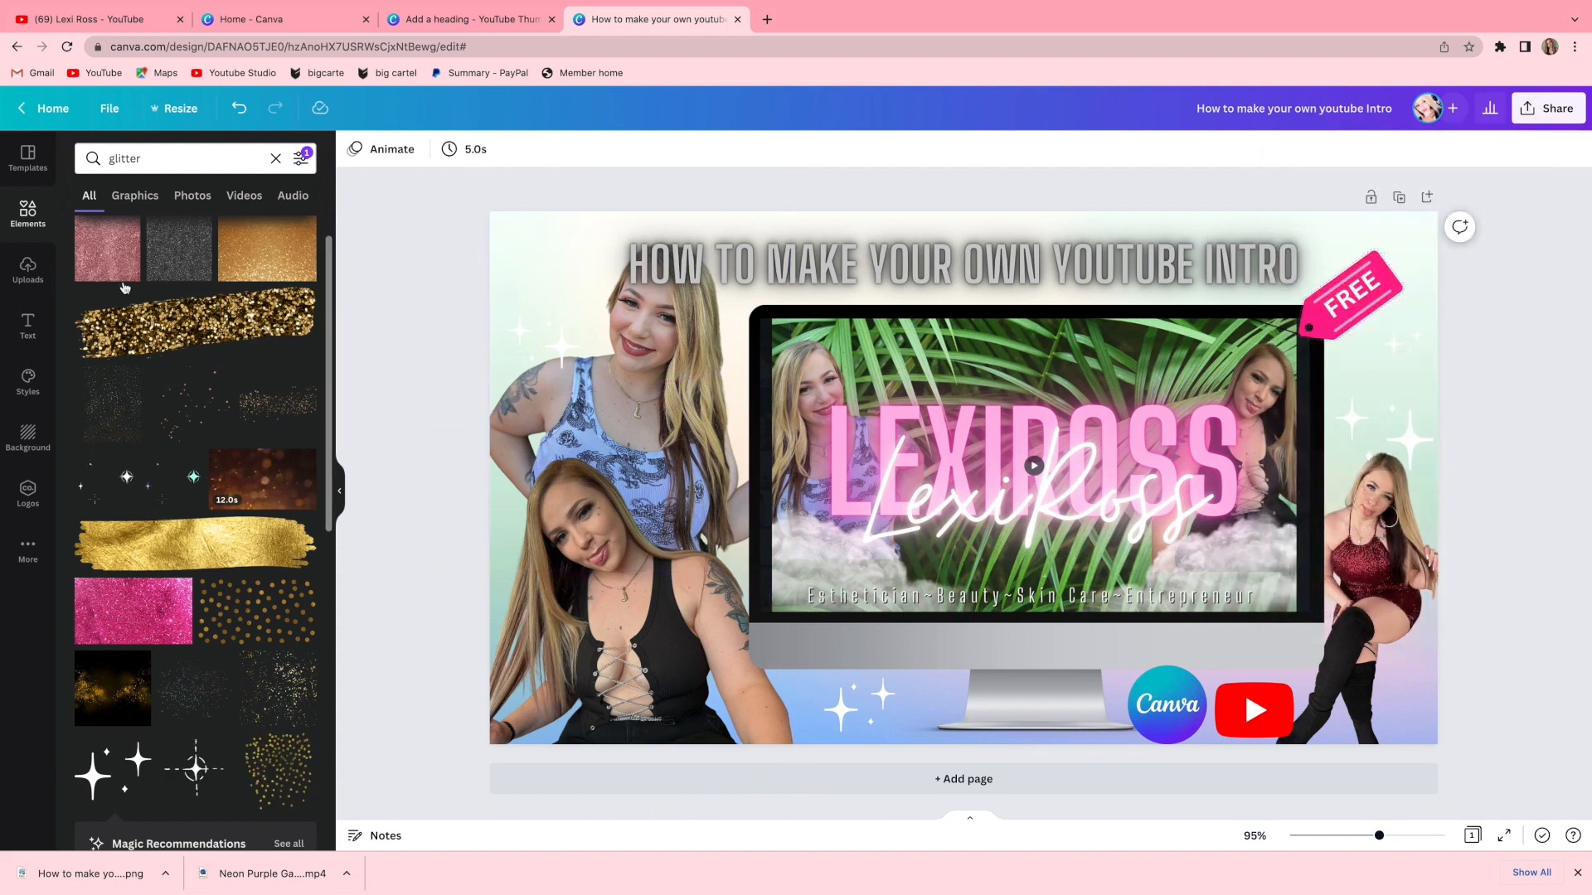
pyautogui.write('gradient')
pyautogui.press('Return')
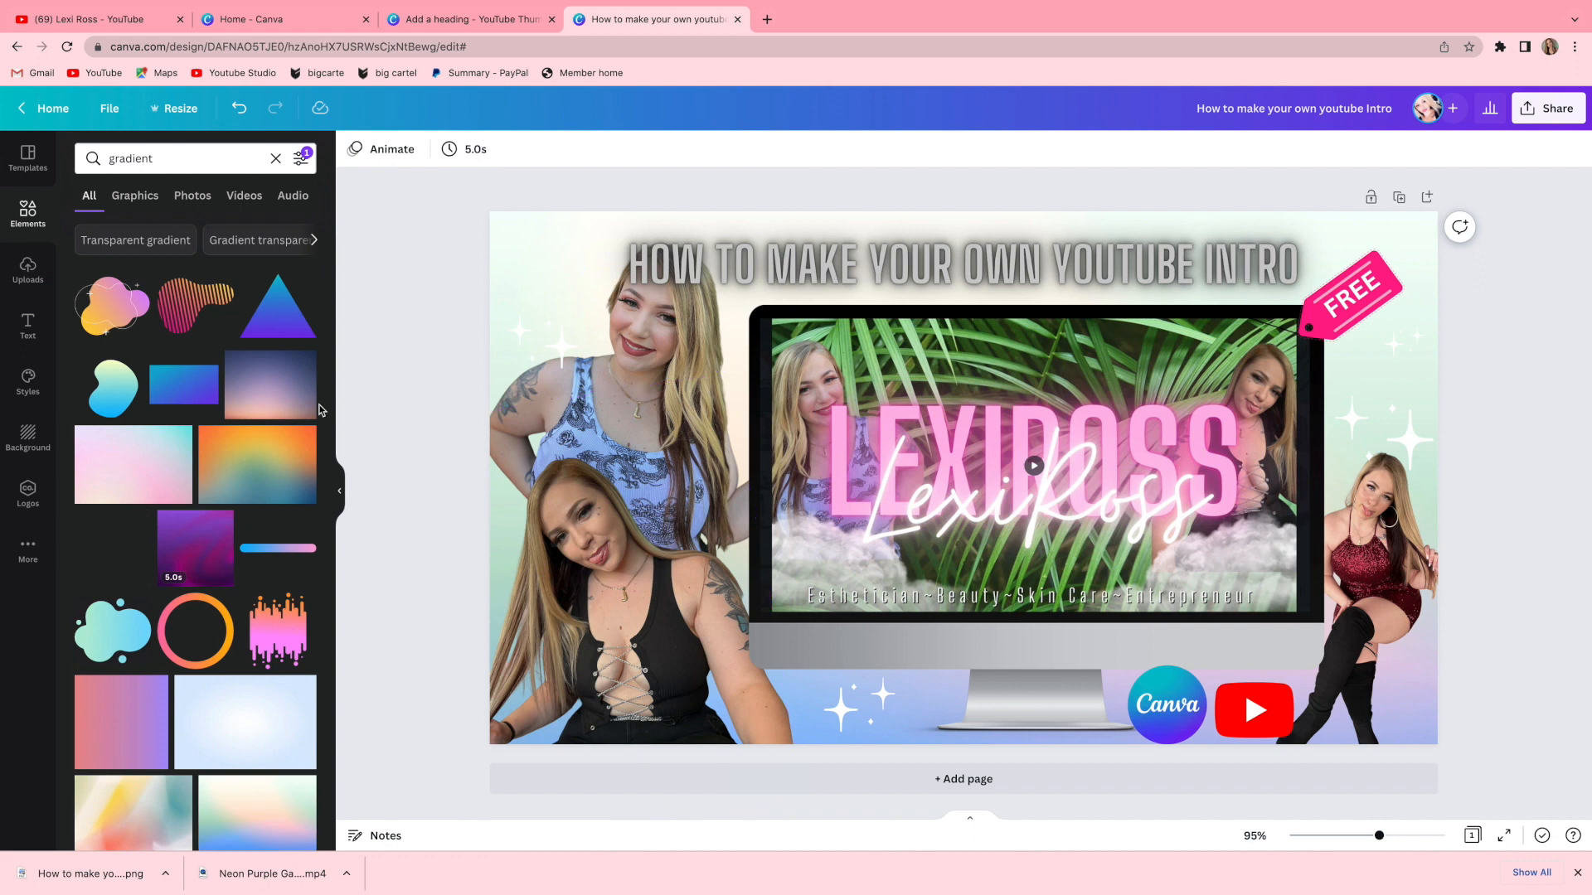
pyautogui.click(262, 796)
pyautogui.moveTo(1230, 621); pyautogui.dragTo(1037, 550)
pyautogui.moveTo(1083, 622); pyautogui.dragTo(1533, 759)
pyautogui.click(1426, 150)
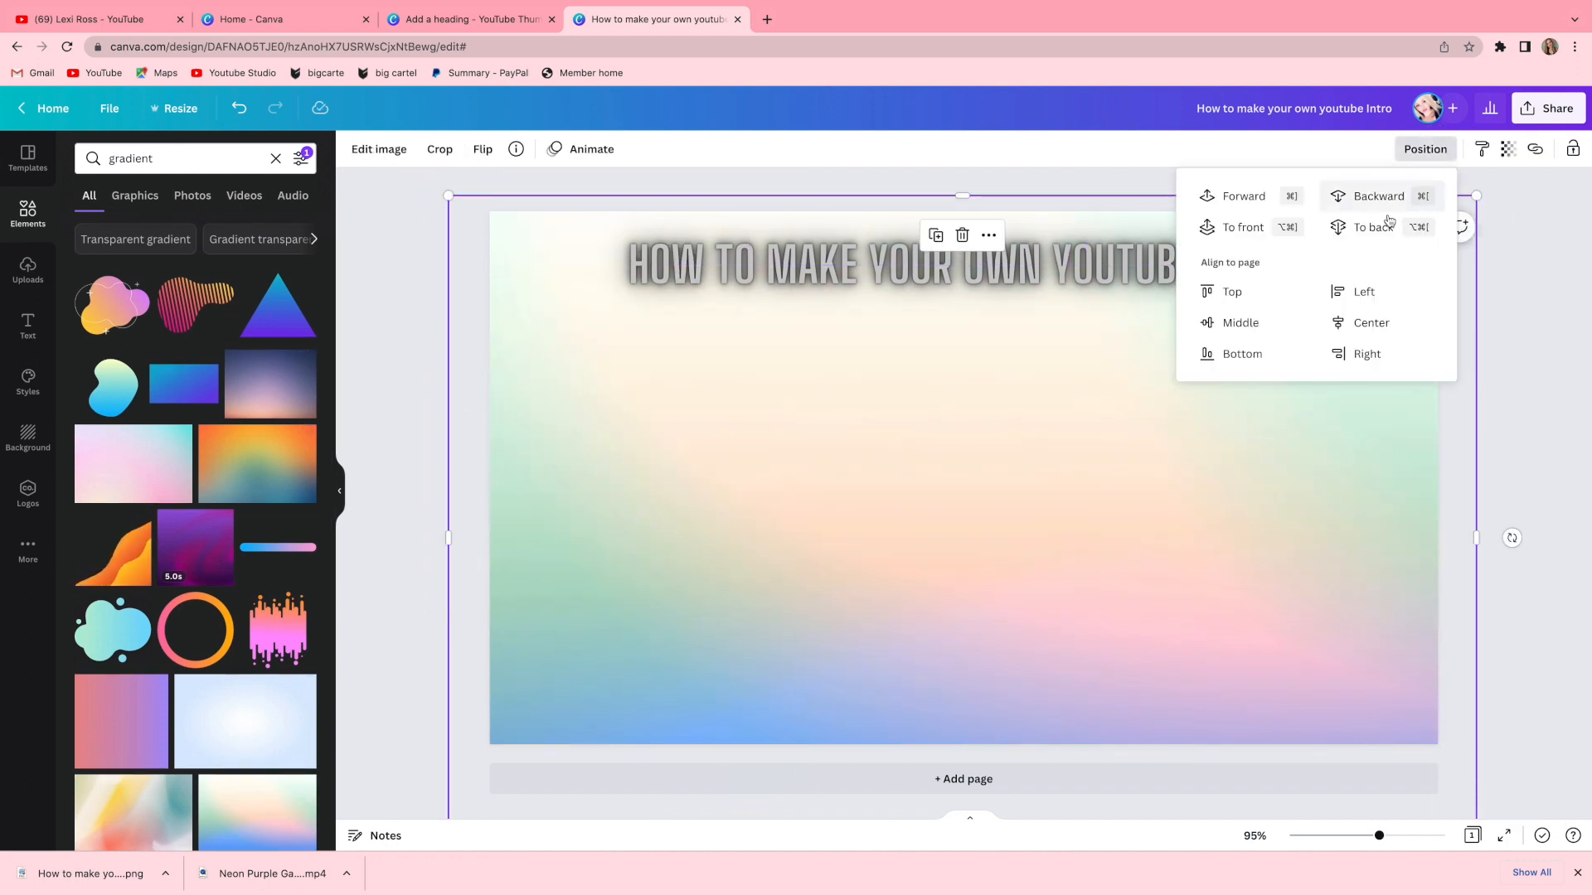
pyautogui.moveTo(1309, 476); pyautogui.dragTo(1311, 388)
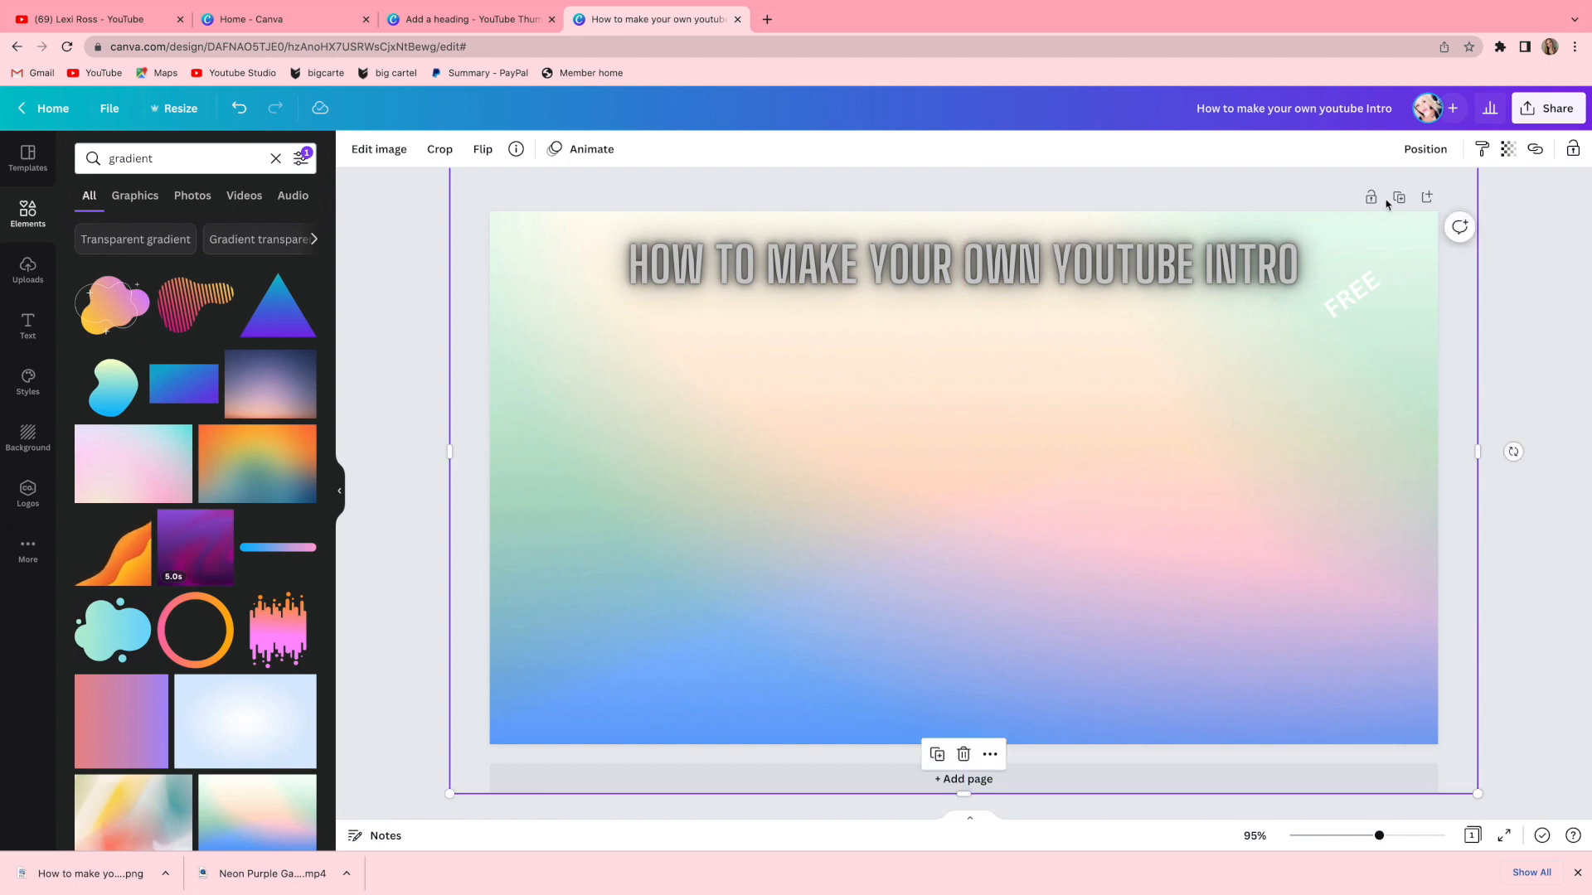
# Move the gradient backward behind the monitor and lower its transparency.
pyautogui.click(1425, 150)
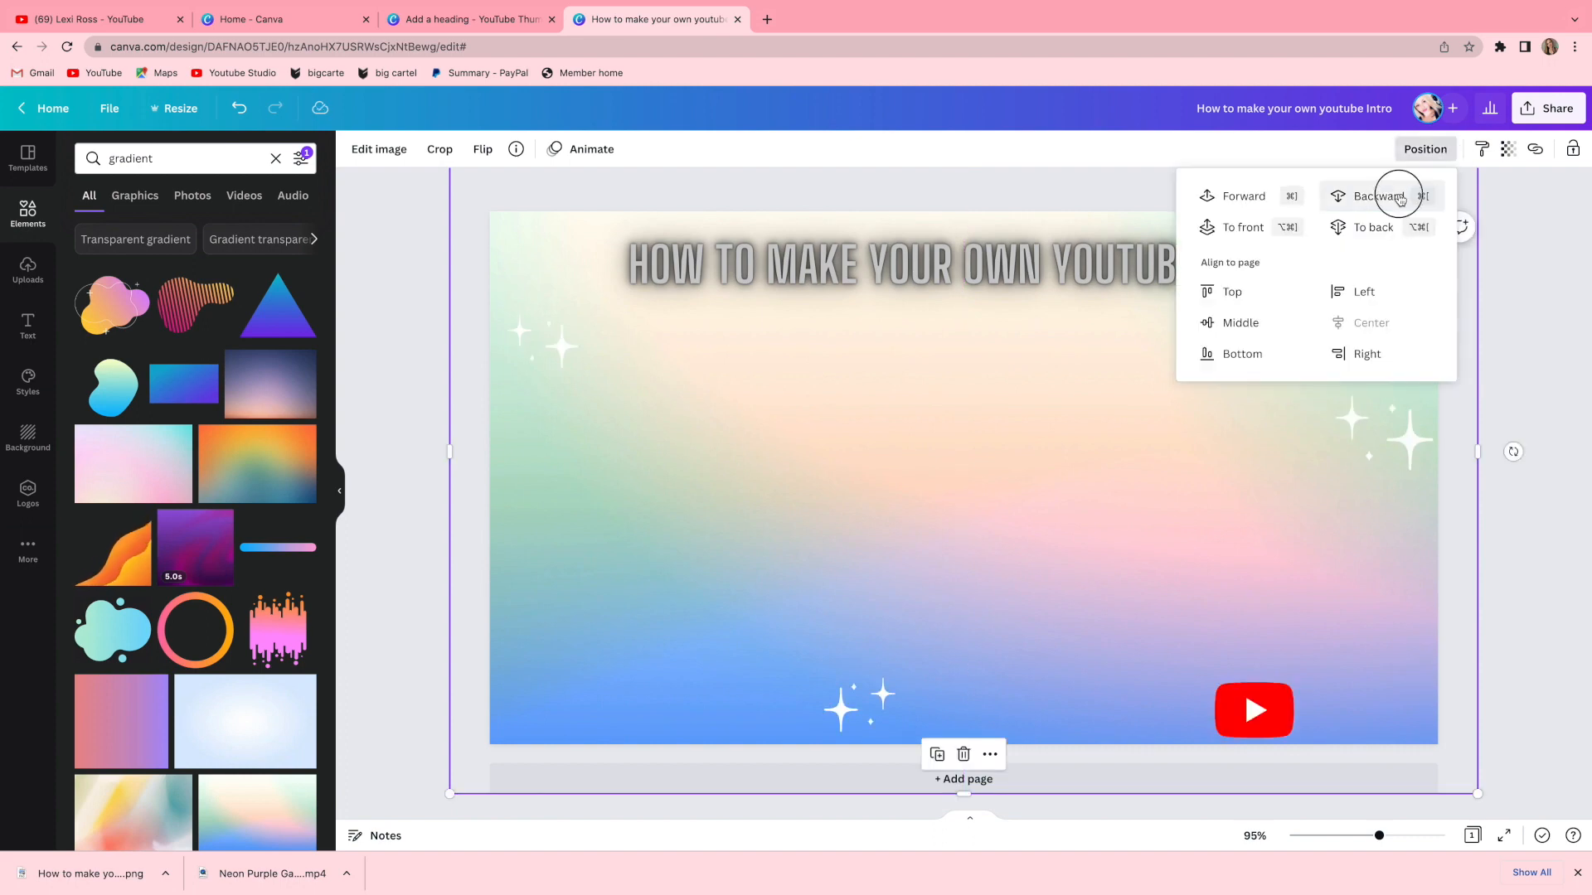
pyautogui.click(1399, 199)
pyautogui.click(1399, 199)
pyautogui.click(1399, 199)
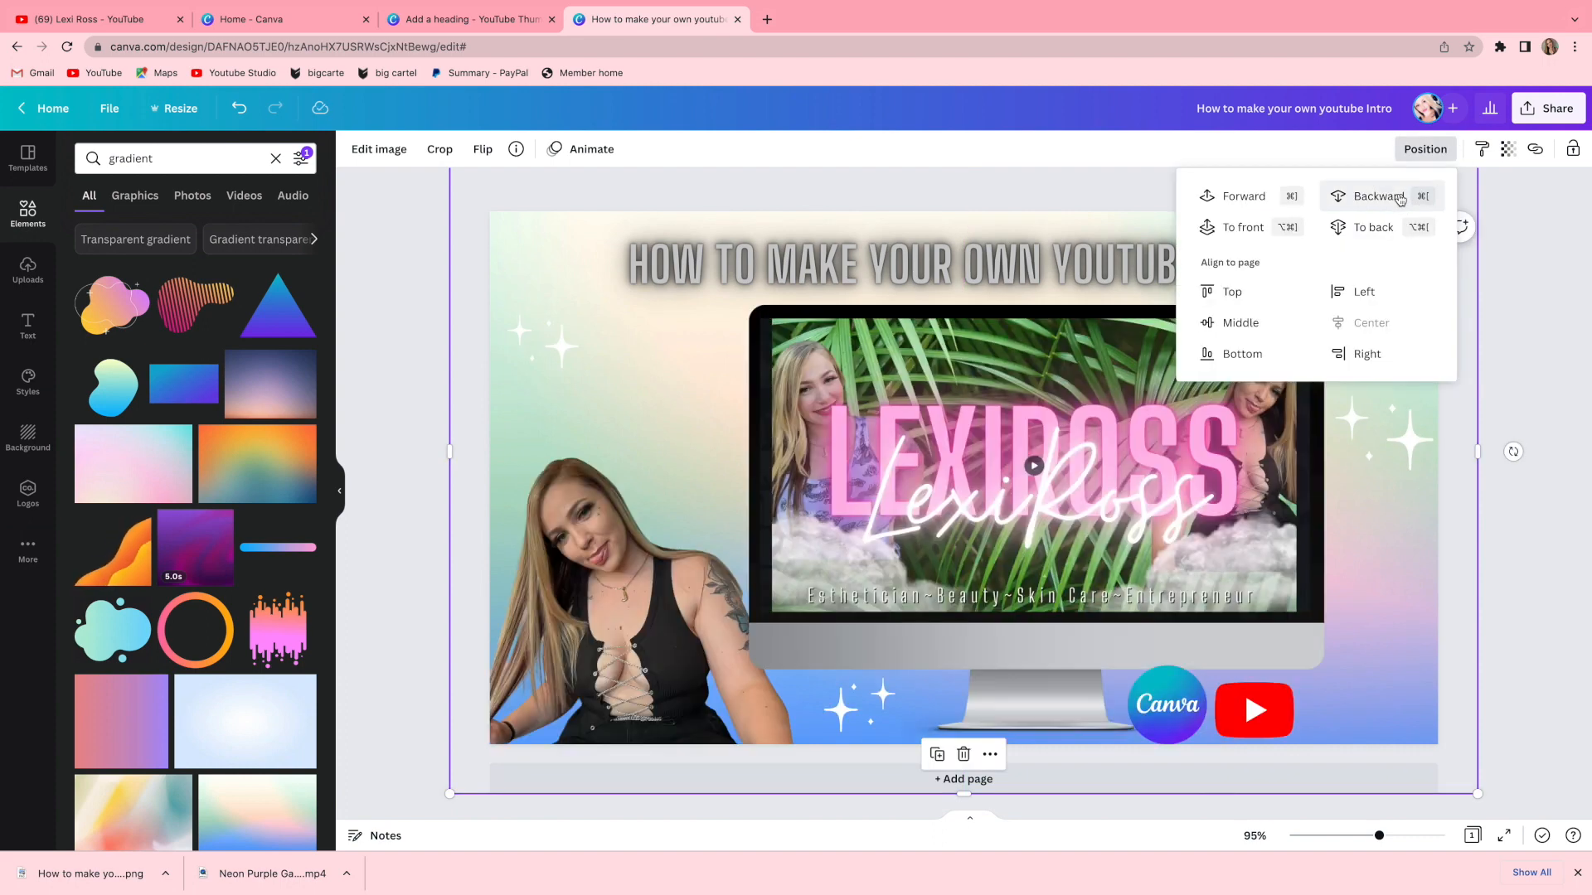
pyautogui.click(1240, 199)
pyautogui.click(1508, 149)
pyautogui.moveTo(1502, 211); pyautogui.dragTo(1459, 223)
# Download the design as a PNG.
pyautogui.click(1547, 108)
pyautogui.click(1360, 485)
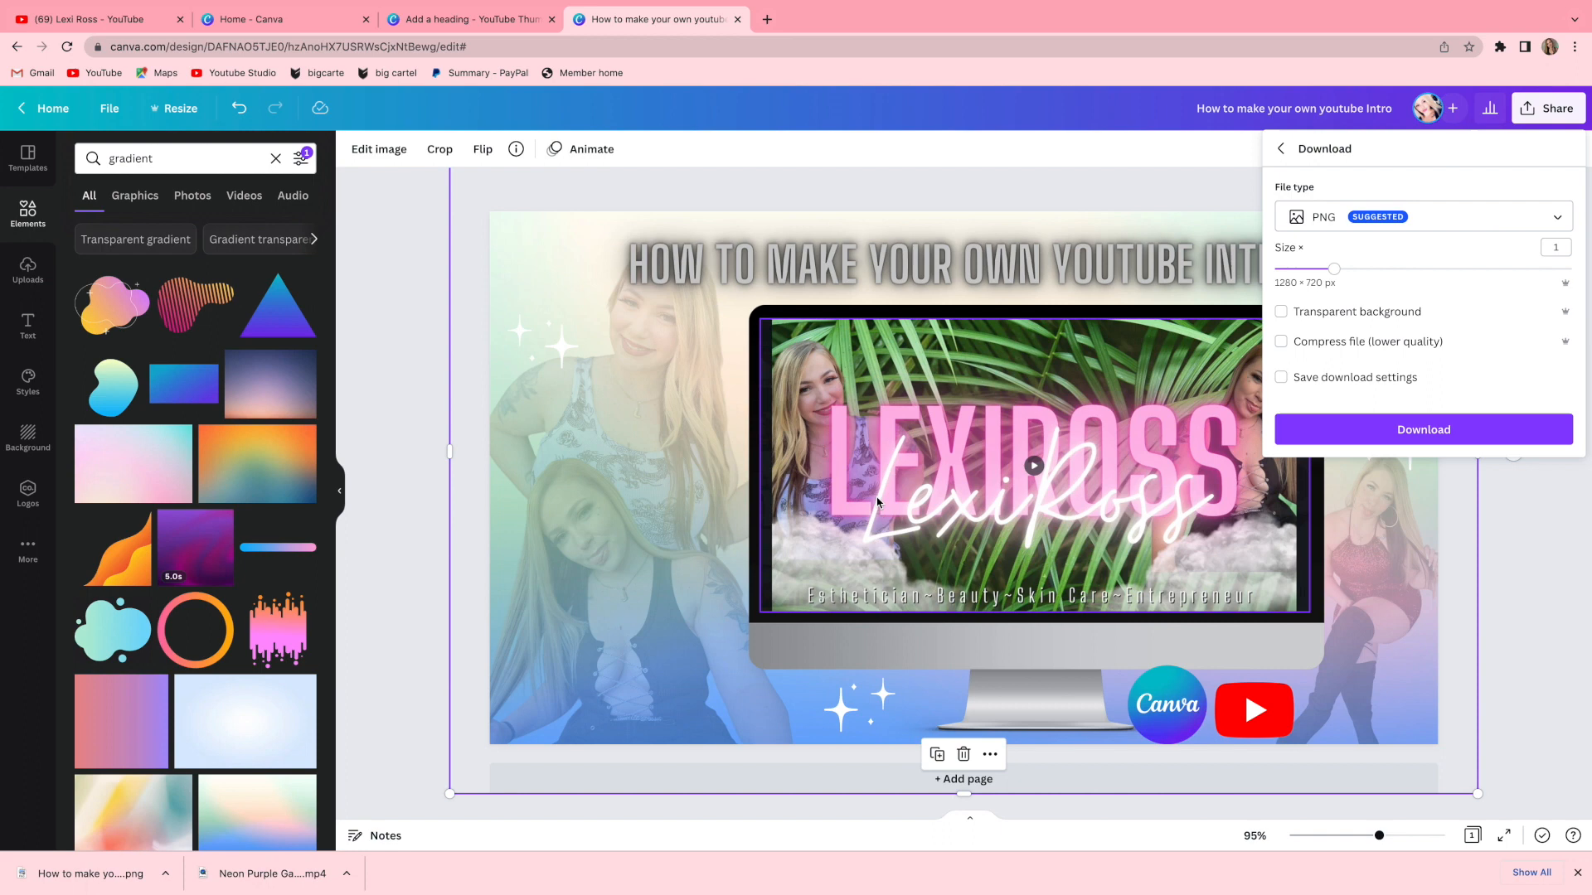
pyautogui.click(1389, 433)
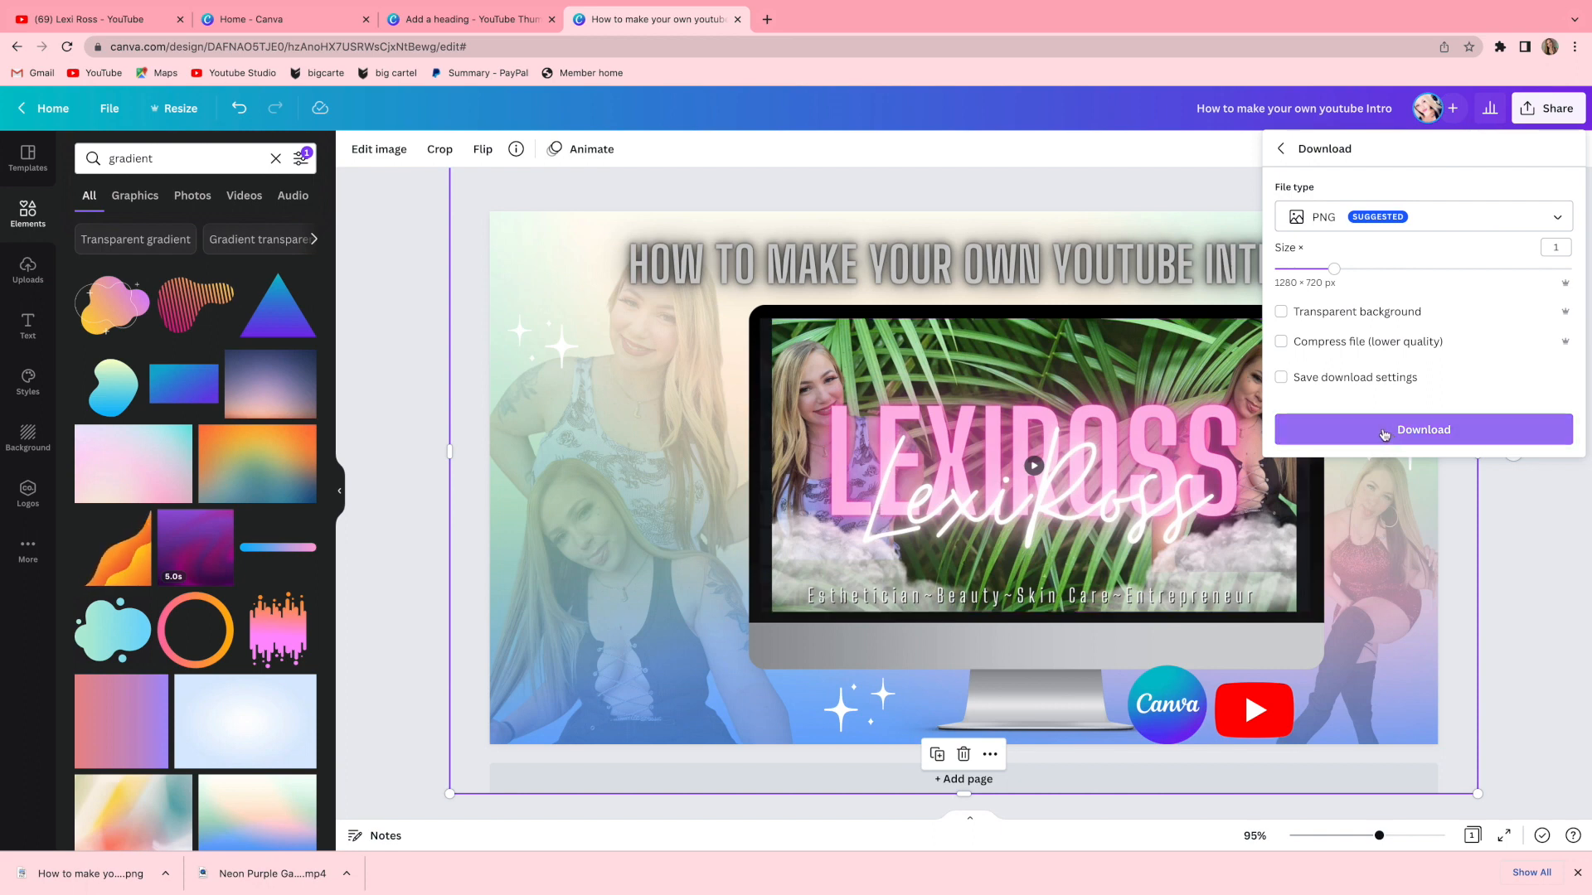